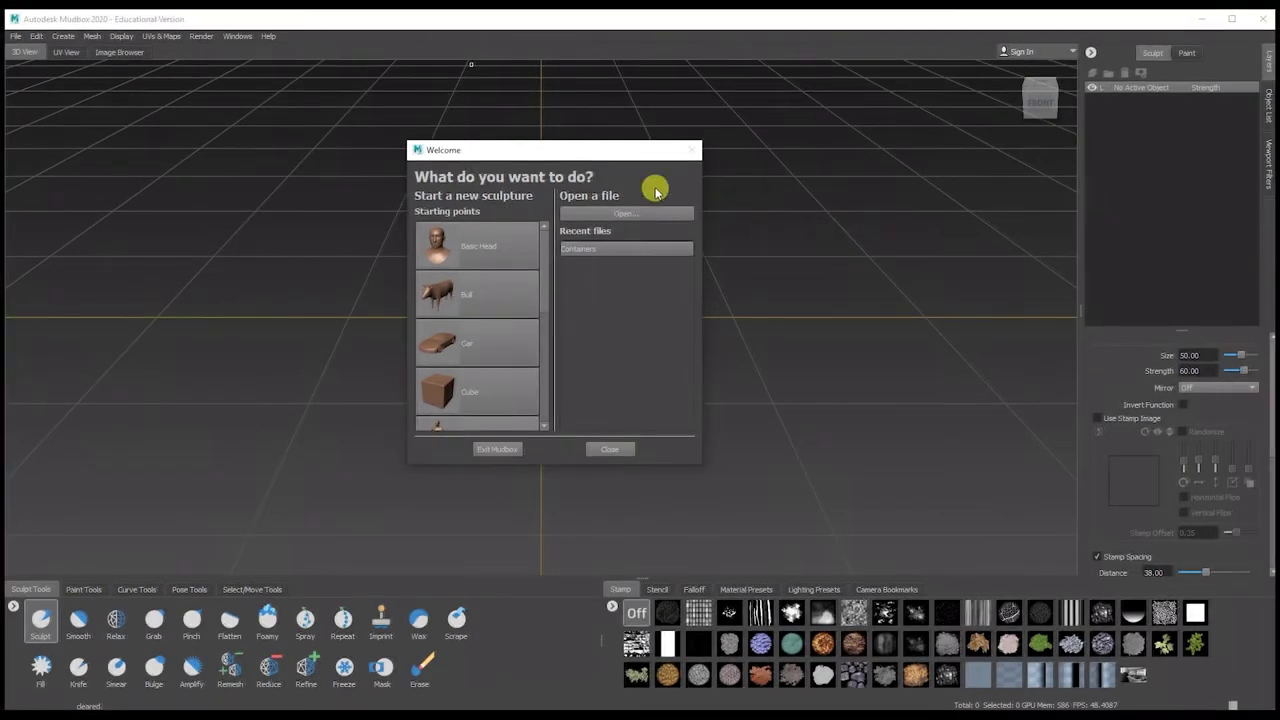
Start a new sculpture from the Plane starting point
left_click_drag(551, 149, 622, 124)
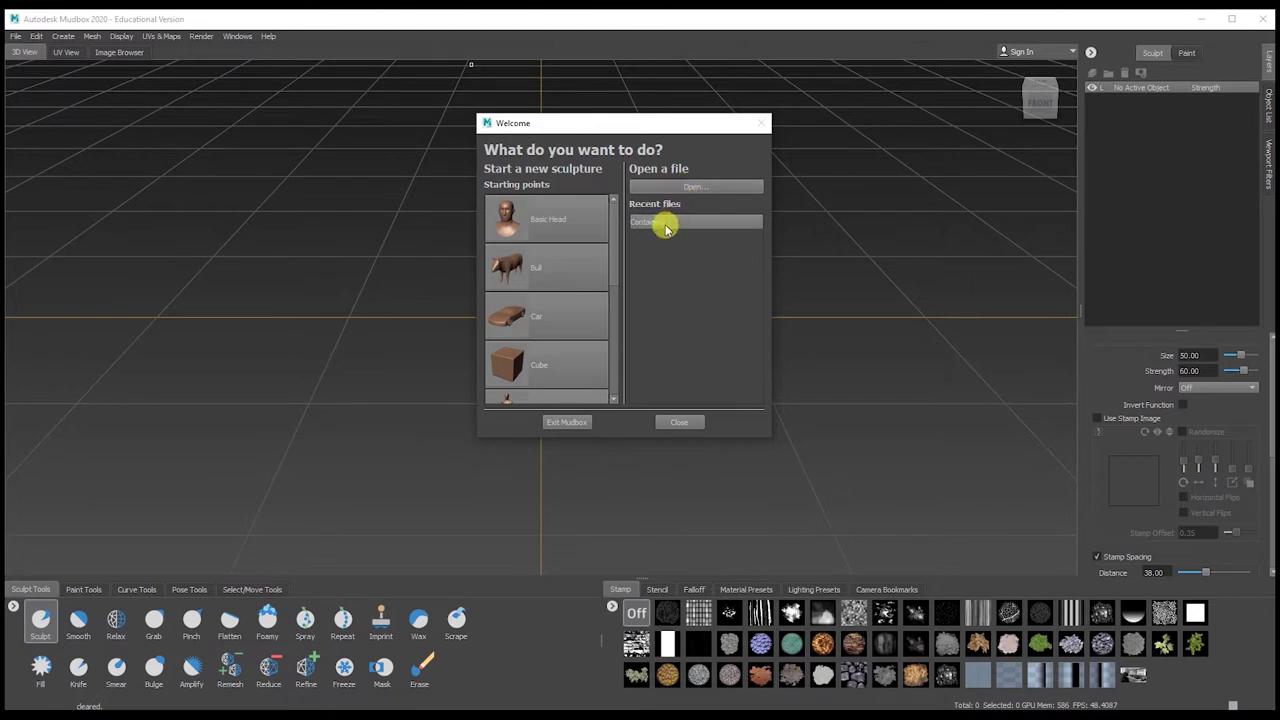
scroll(562, 244, "down", 1)
scroll(562, 244, "down", 4)
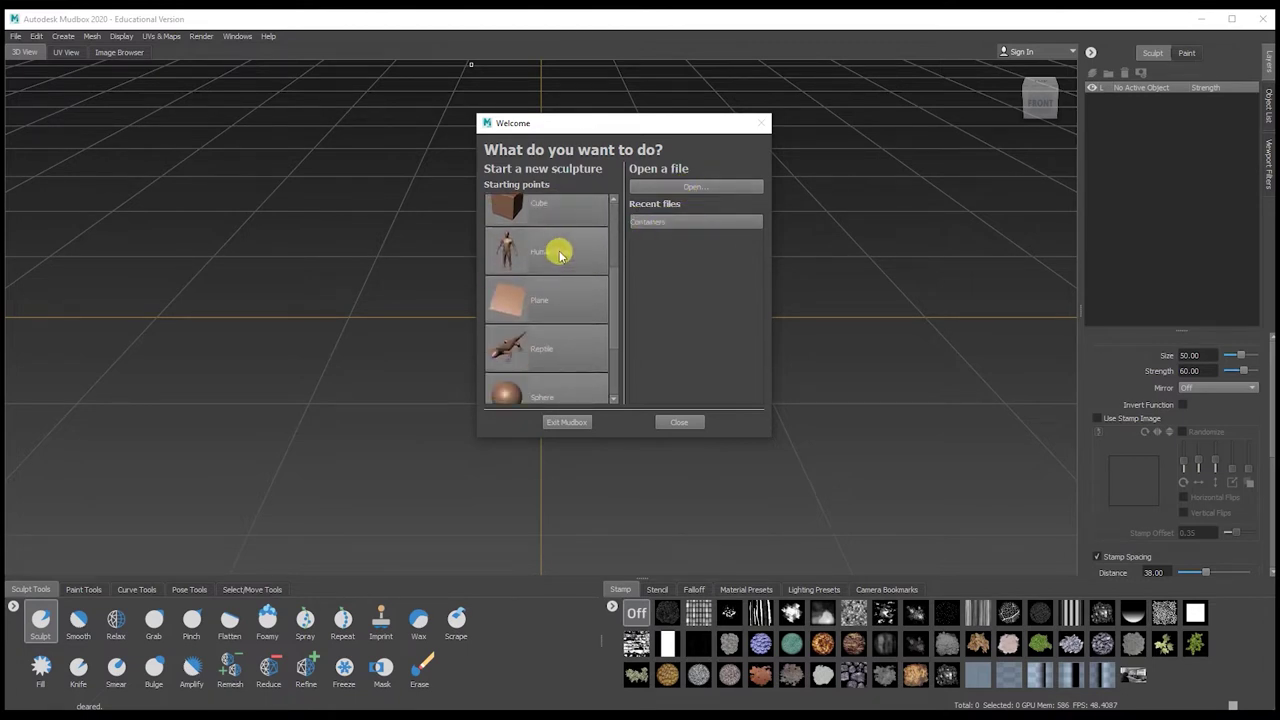
left_click(540, 253)
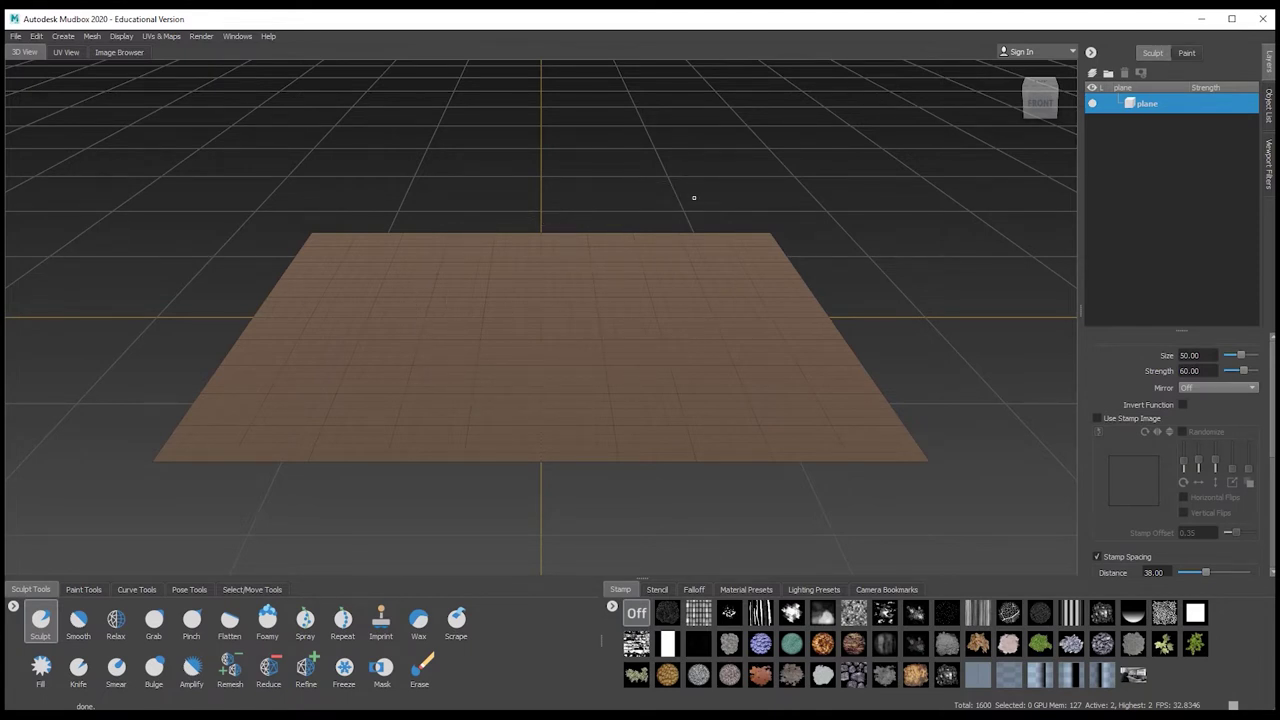
Examine the plane from different angles and distances by orbiting, panning and zooming the 3D view
mouse_move(678, 208)
left_mouse_down("alt")
mouse_move(342, 208)
mouse_move(685, 210)
mouse_move(654, 227)
left_mouse_up("alt")
scroll(654, 227, "down", 1)
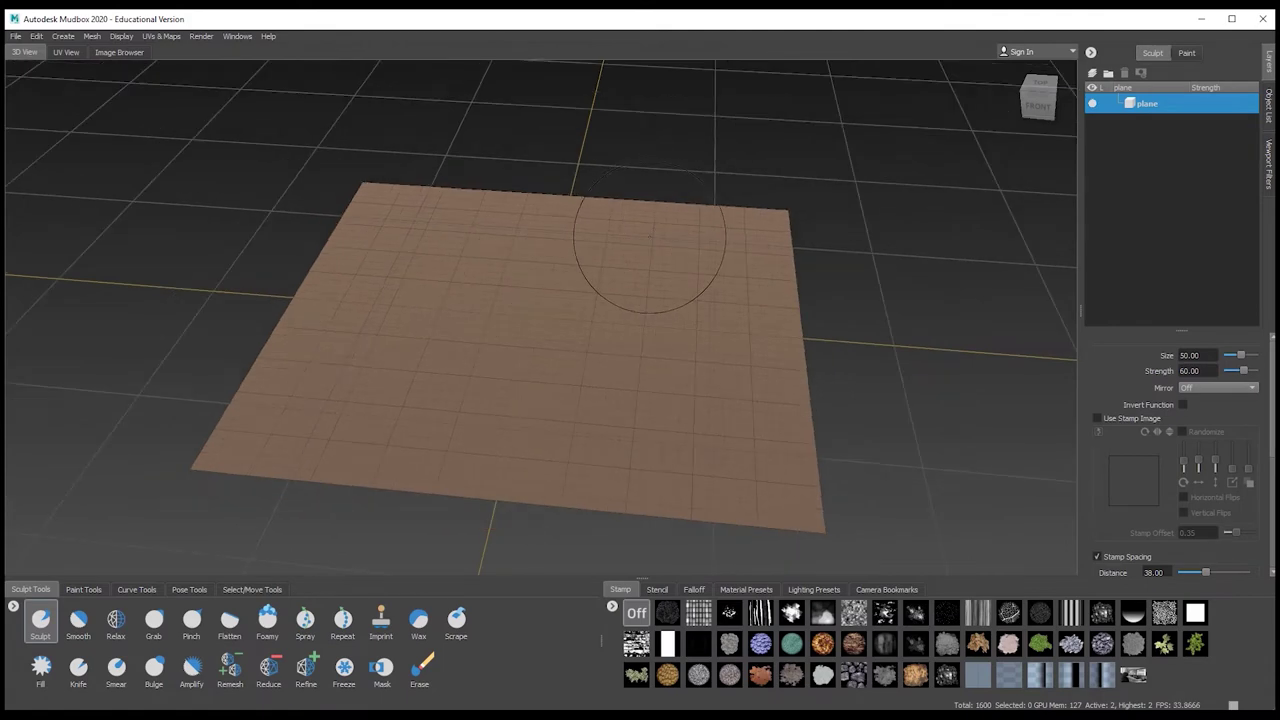
left_click_drag(635, 244, 635, 221, "alt")
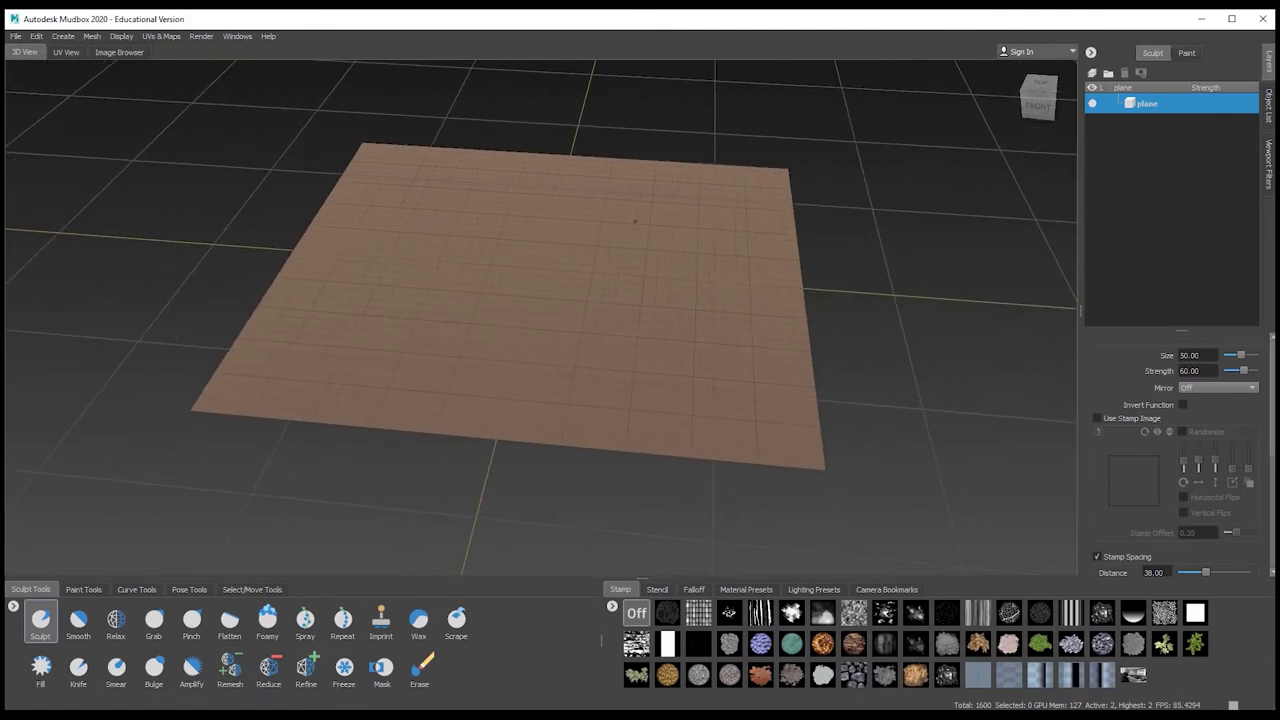
mouse_move(622, 238)
right_mouse_down("alt")
mouse_move(609, 239)
mouse_move(629, 235)
right_mouse_up("alt")
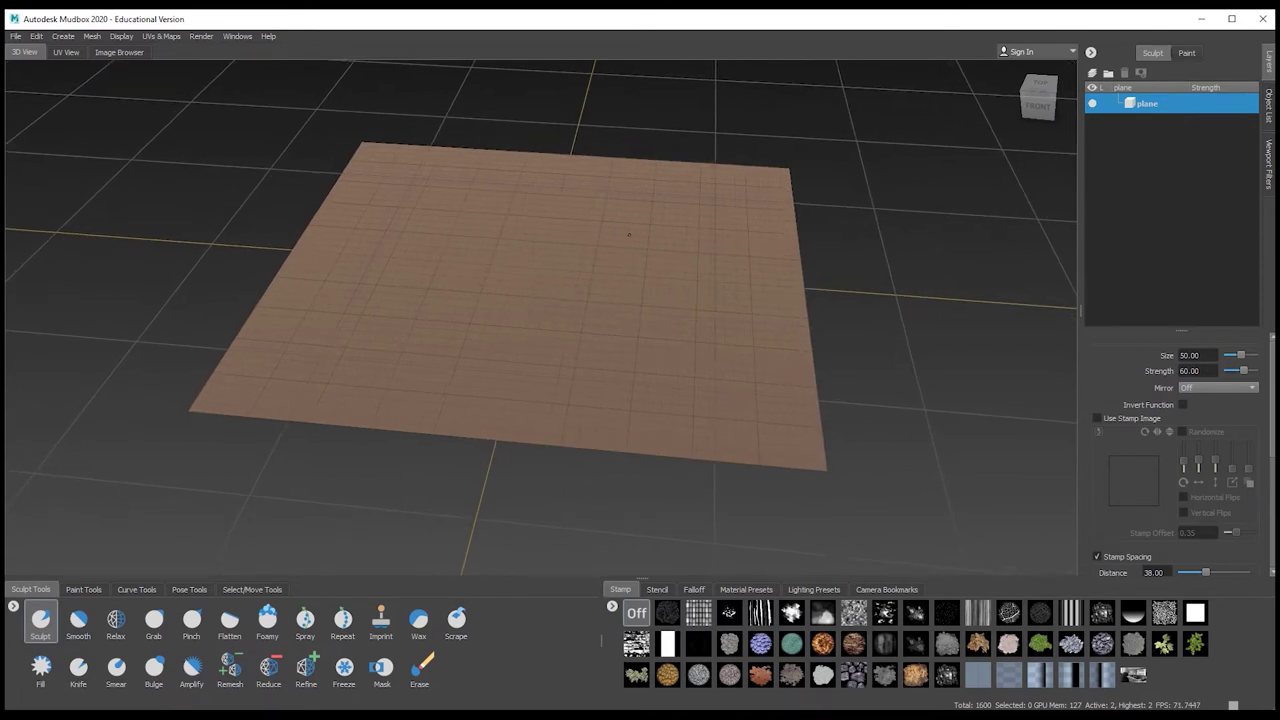
mouse_move(629, 235)
left_mouse_down("alt")
mouse_move(575, 248)
mouse_move(605, 268)
mouse_move(596, 258)
mouse_move(618, 260)
mouse_move(600, 251)
left_mouse_up("alt")
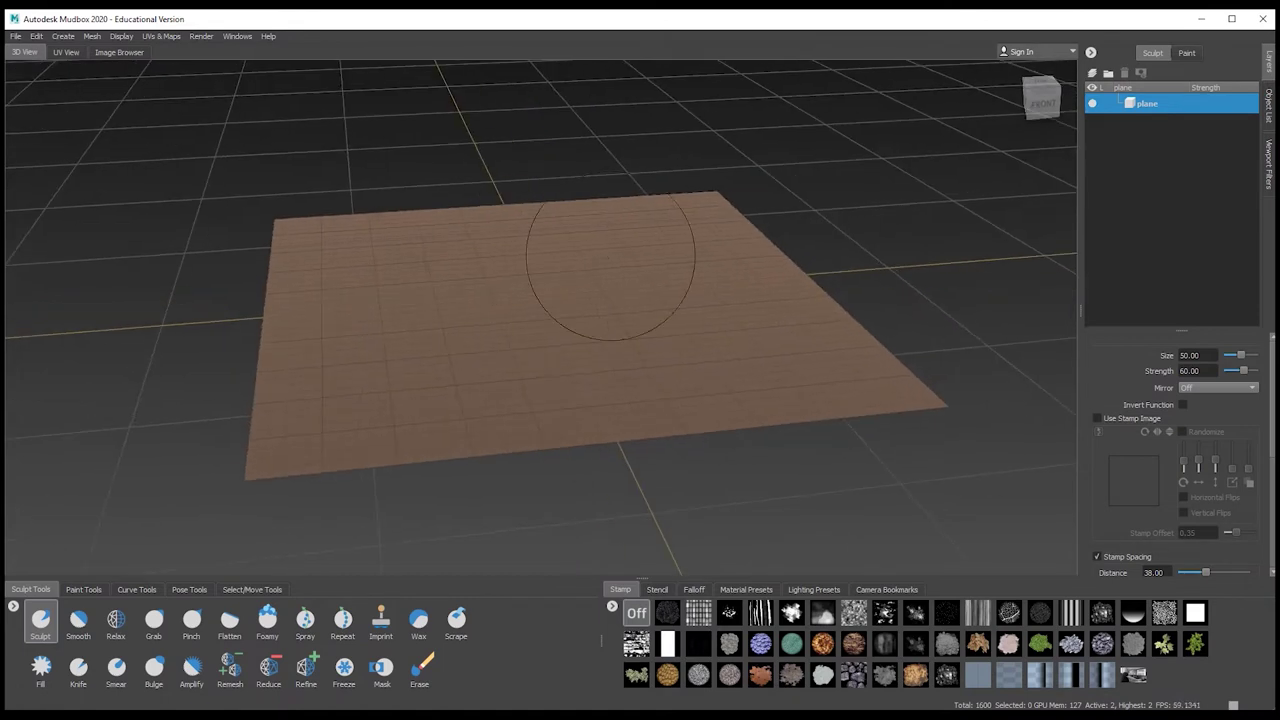
View the plane from the front, side and top, and return to an angled view from the home position
left_click(1042, 104)
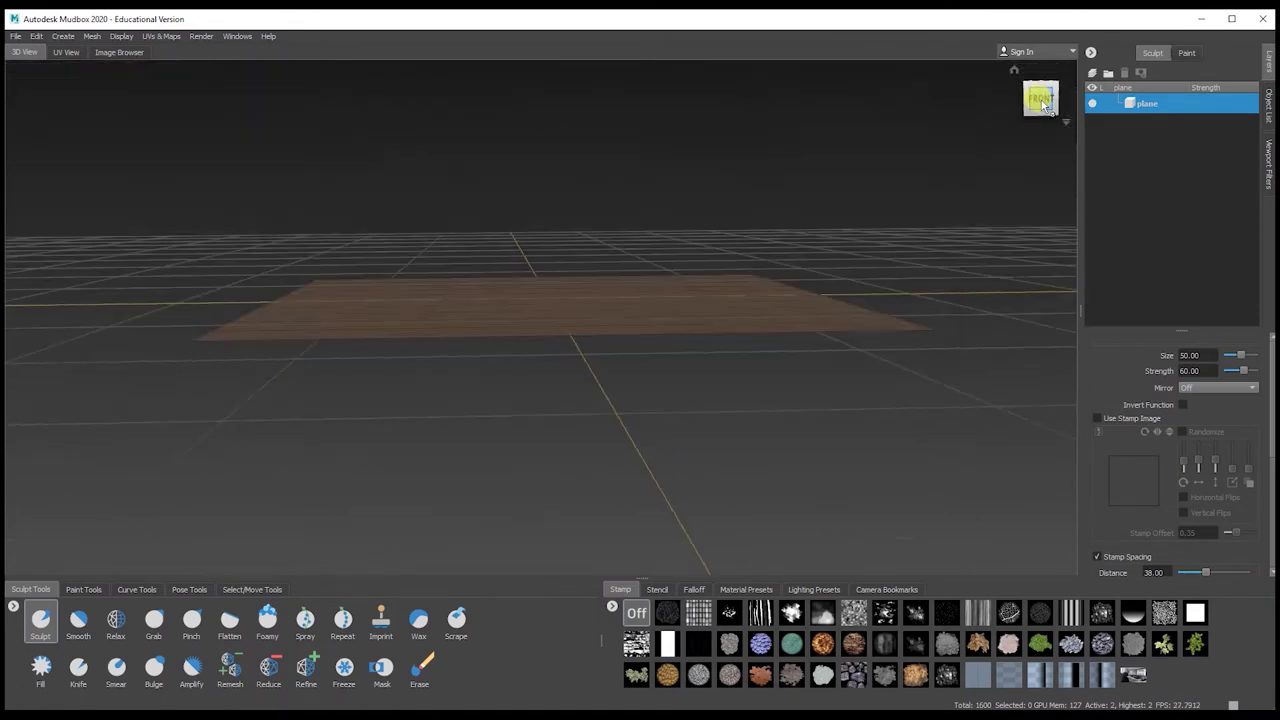
left_click(1016, 96)
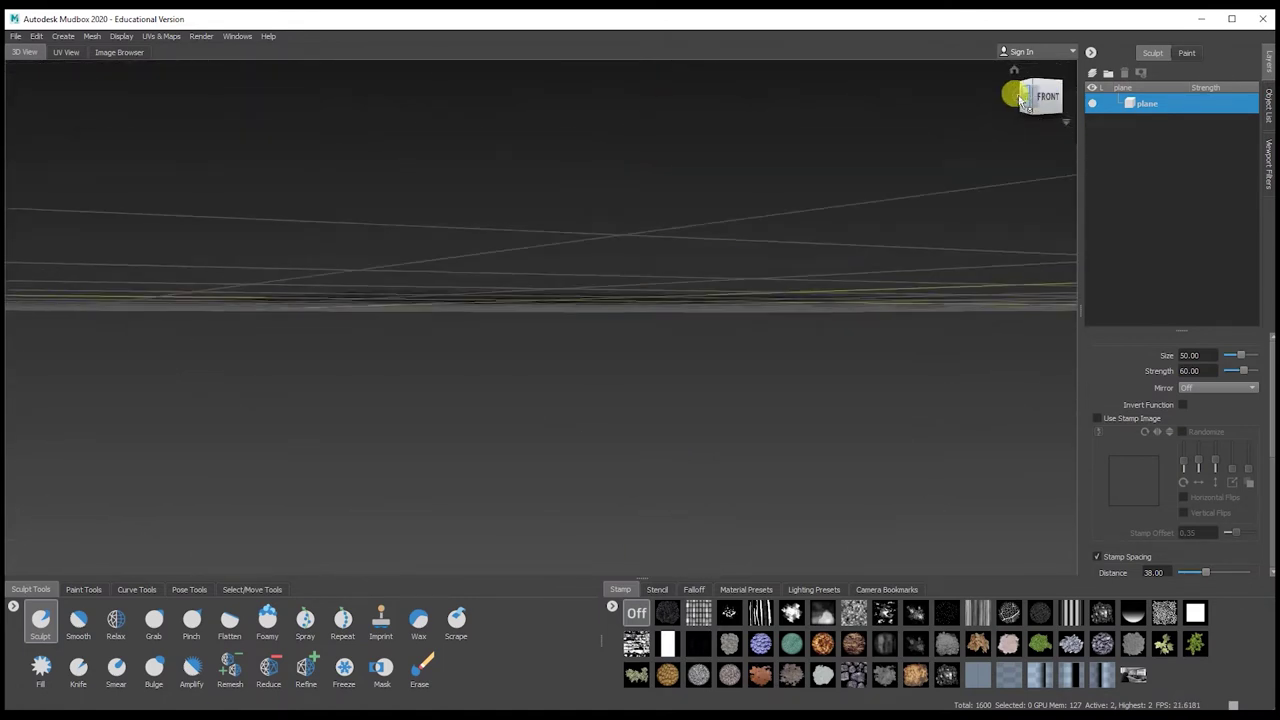
left_click(1040, 84)
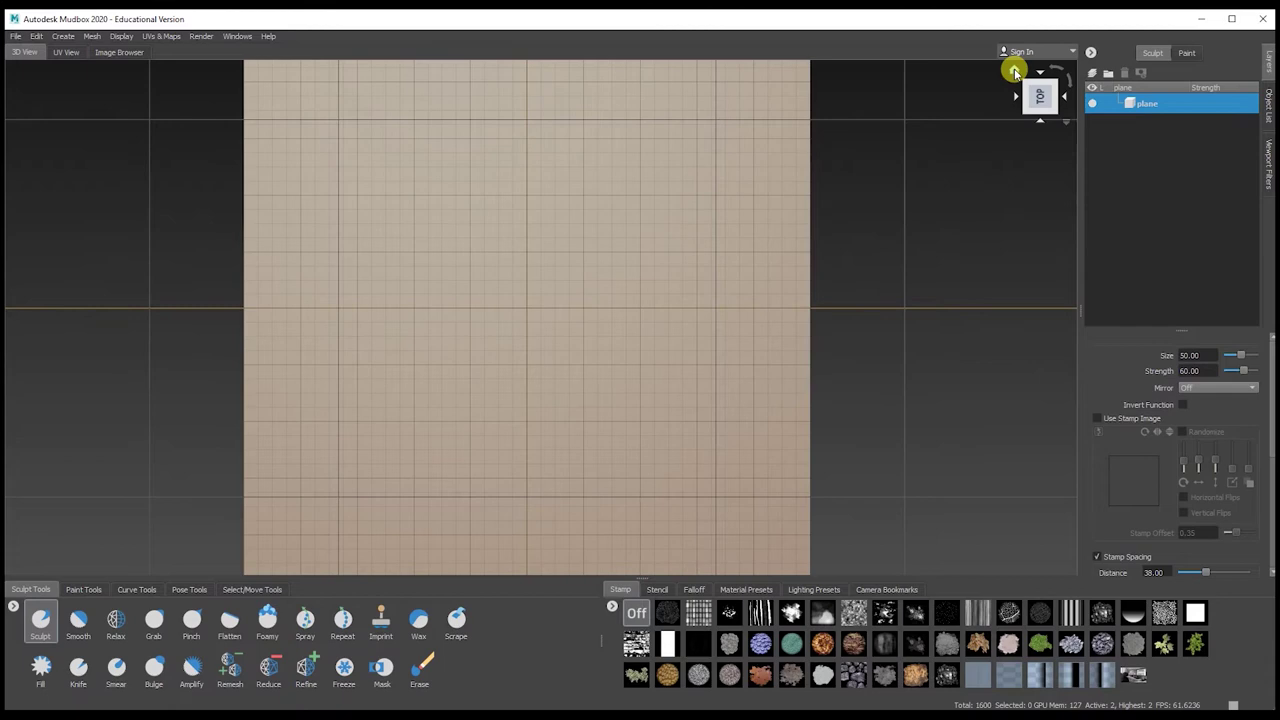
left_click(1015, 72)
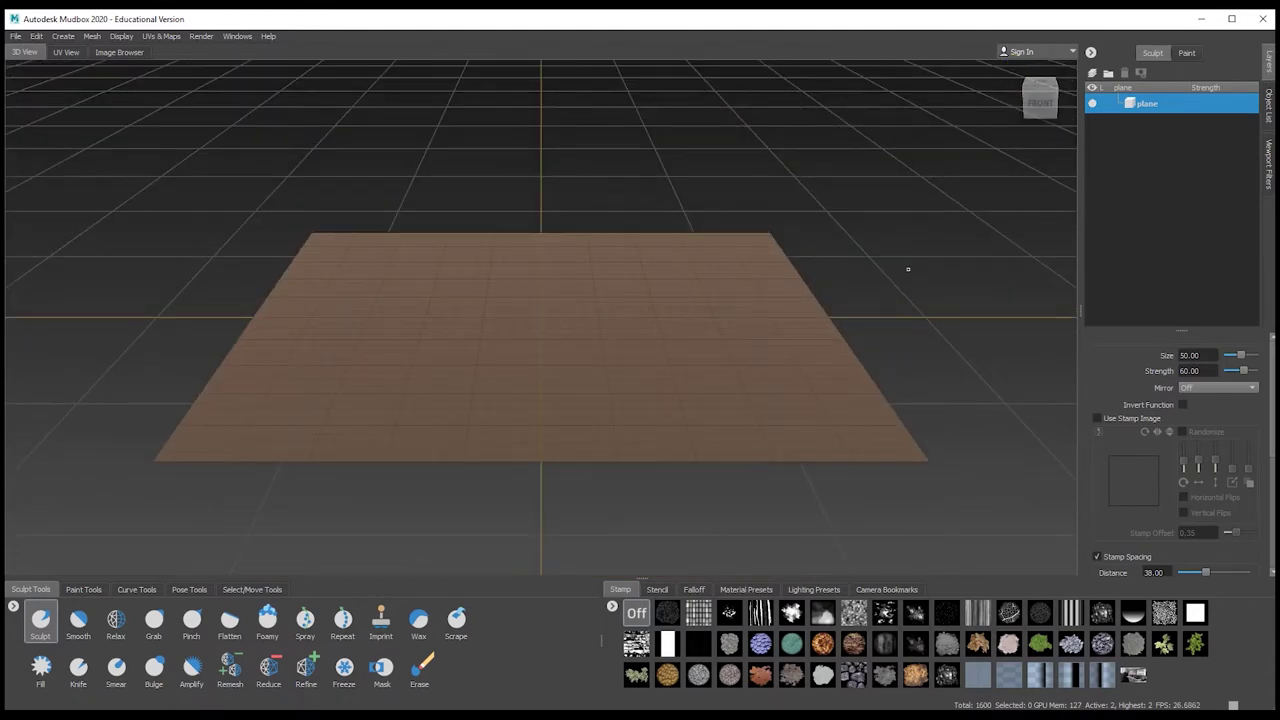
left_click_drag(920, 282, 881, 283, "alt")
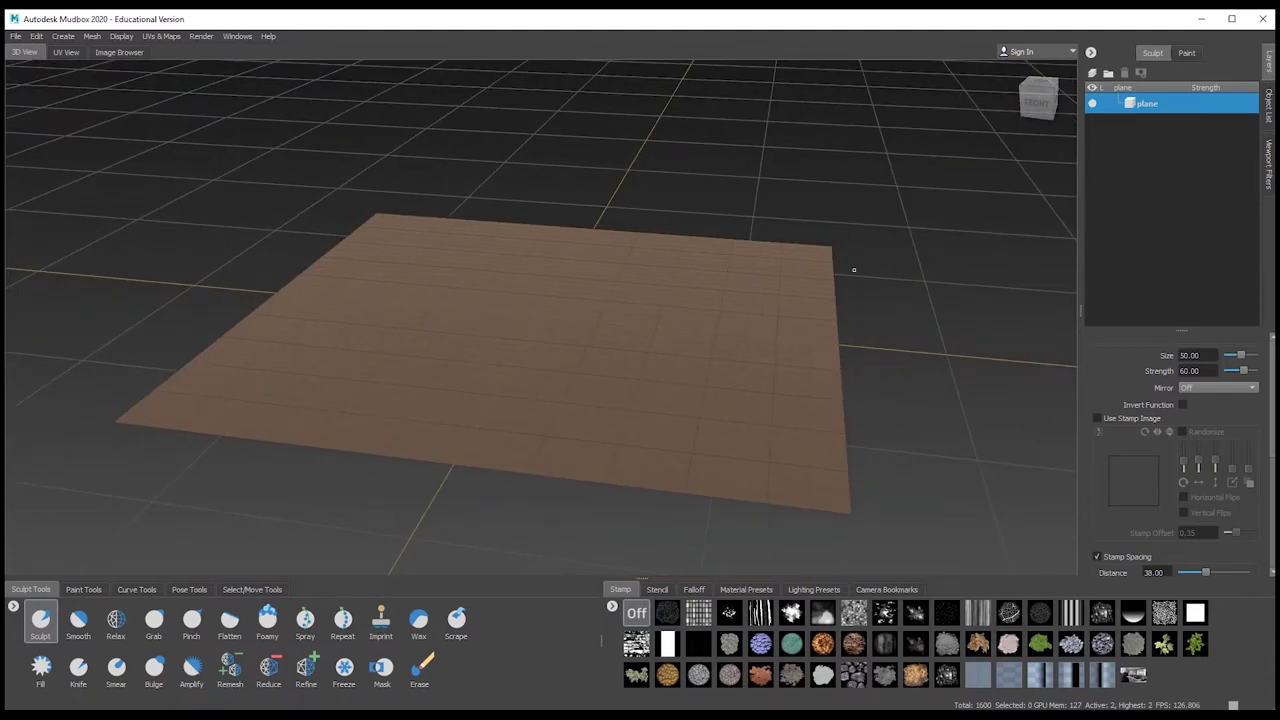
Look at the plane's UV layout and the image browser, and return to the 3D view
left_click(66, 53)
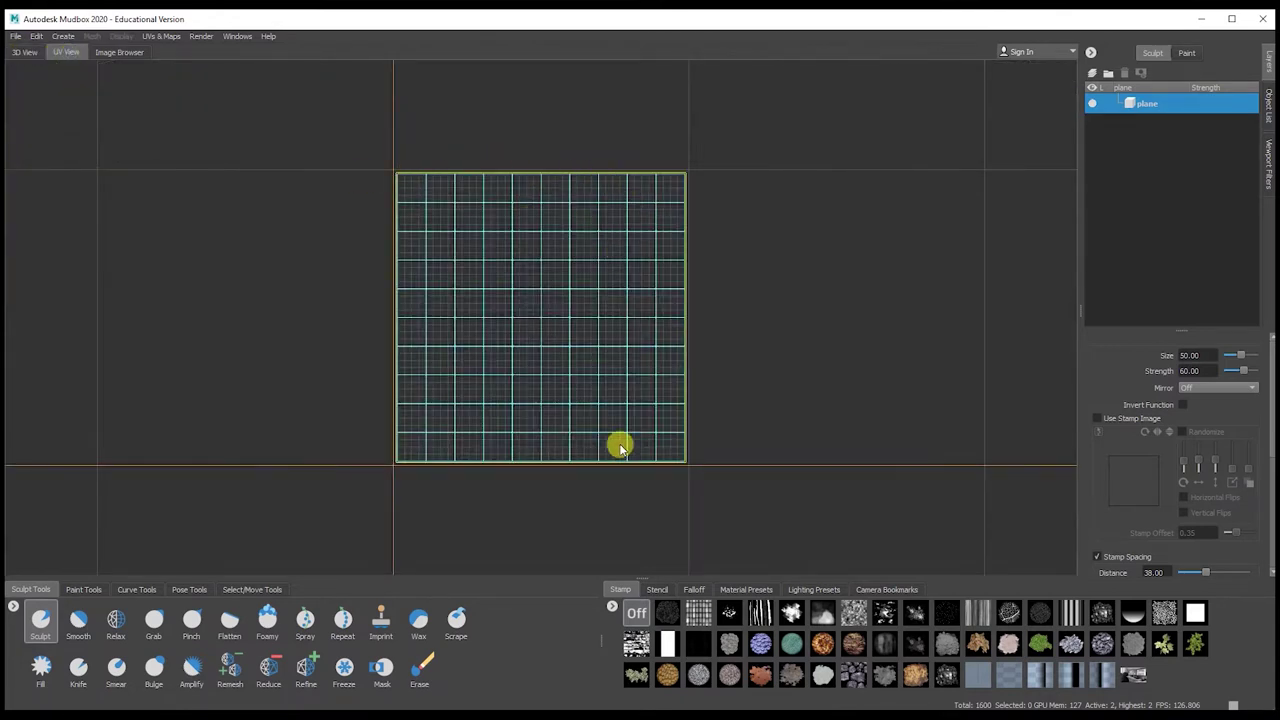
left_click(120, 52)
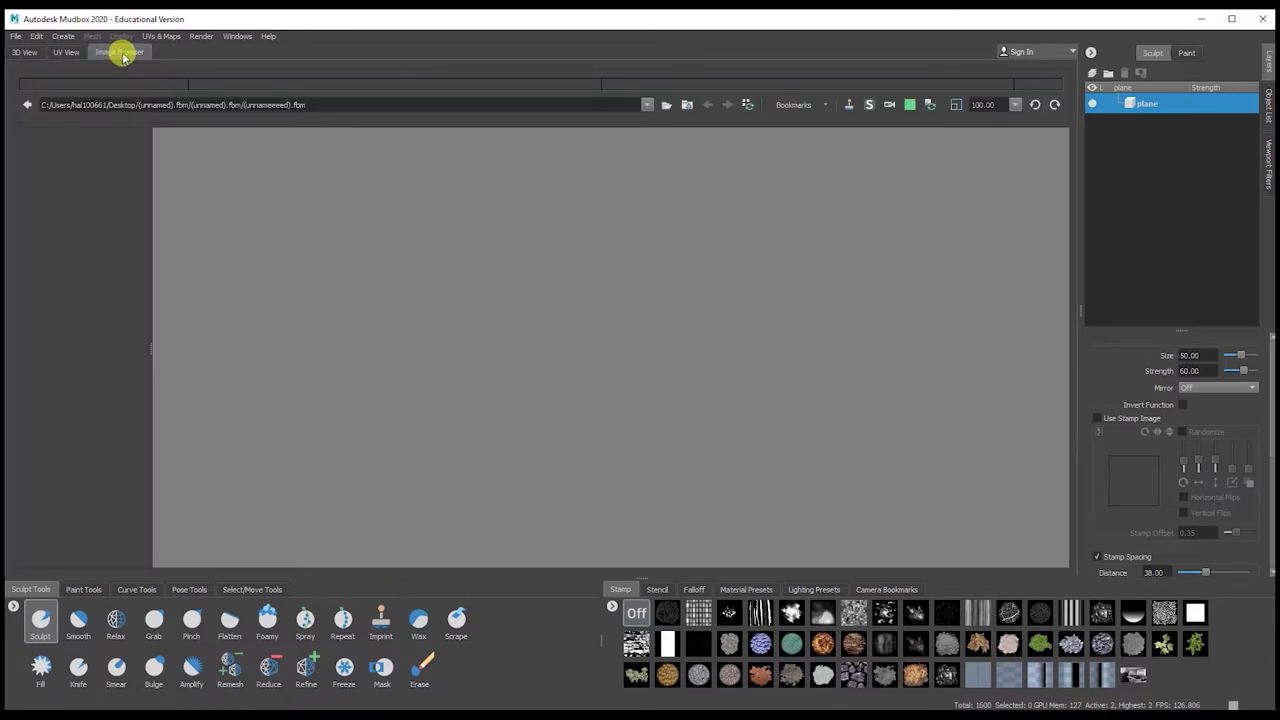
left_click(24, 52)
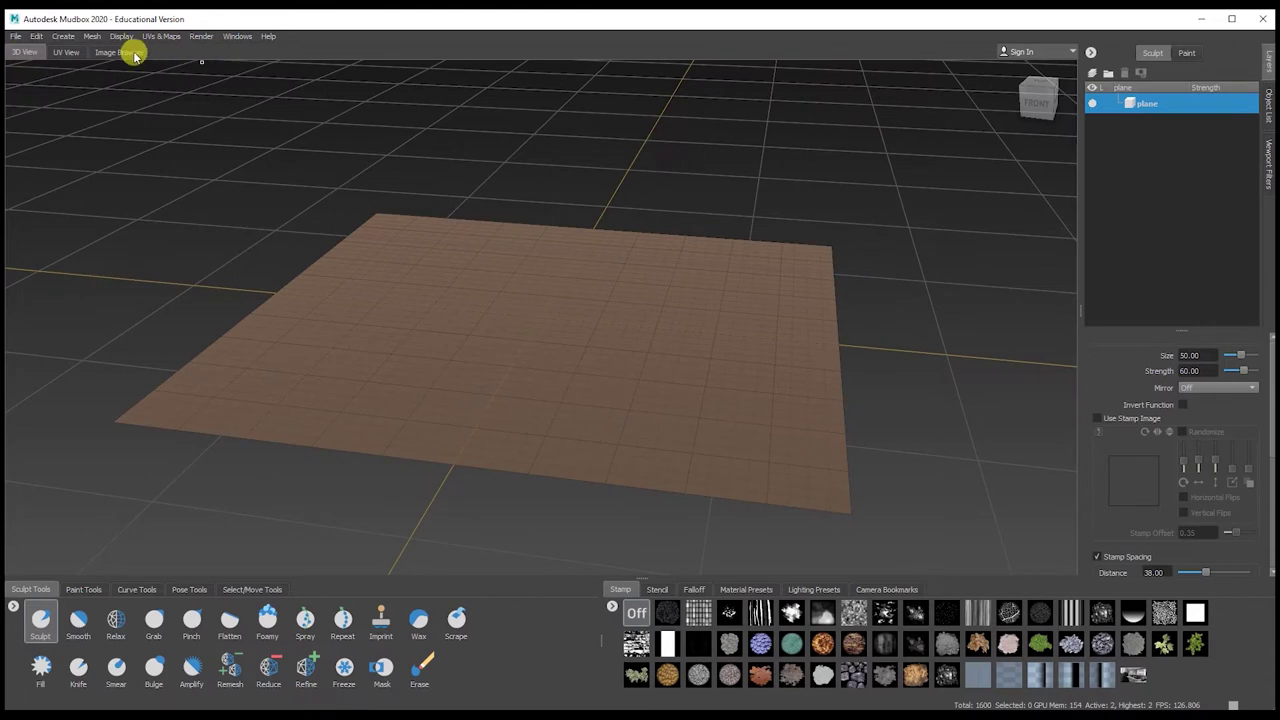
left_click(19, 38)
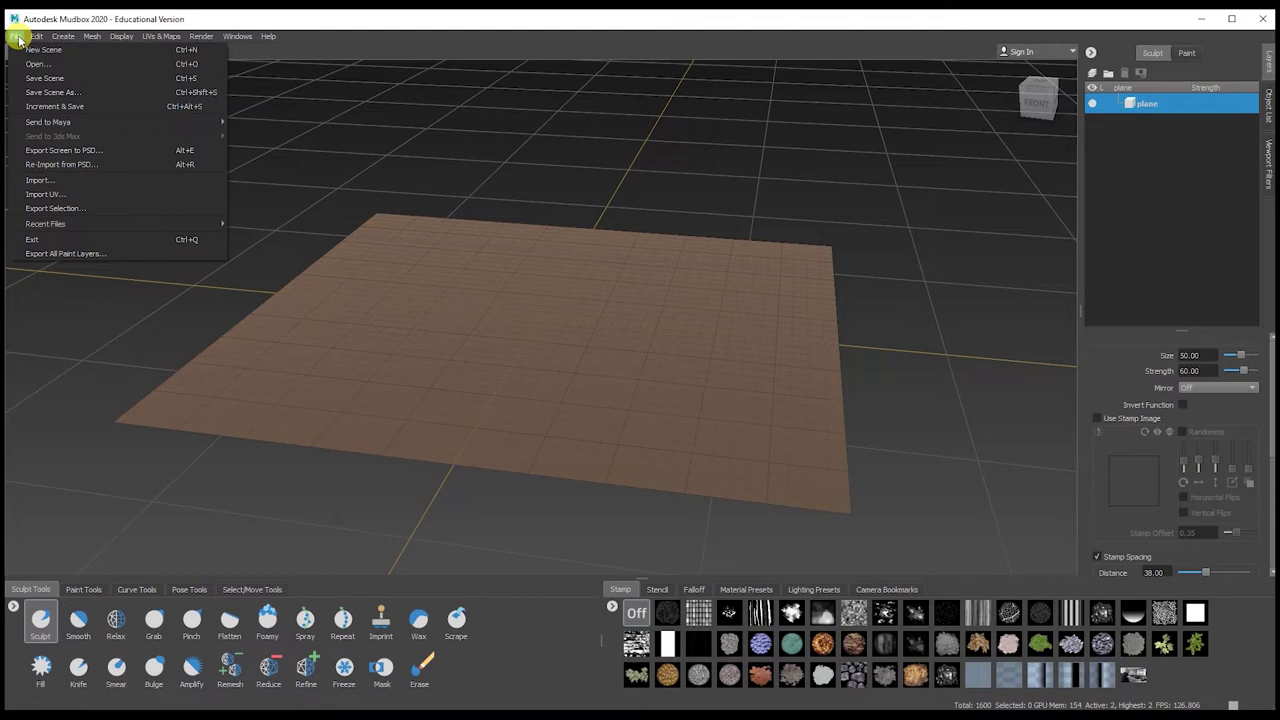
left_click(19, 38)
left_click(35, 38)
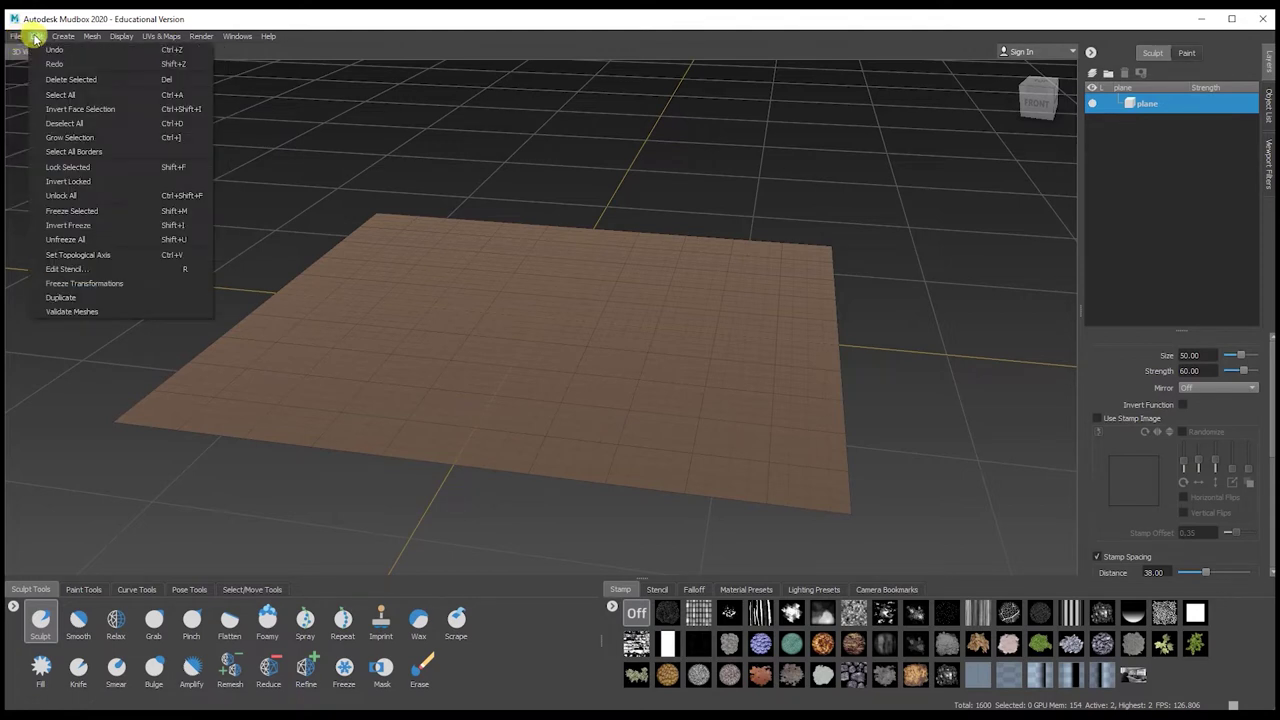
left_click(35, 38)
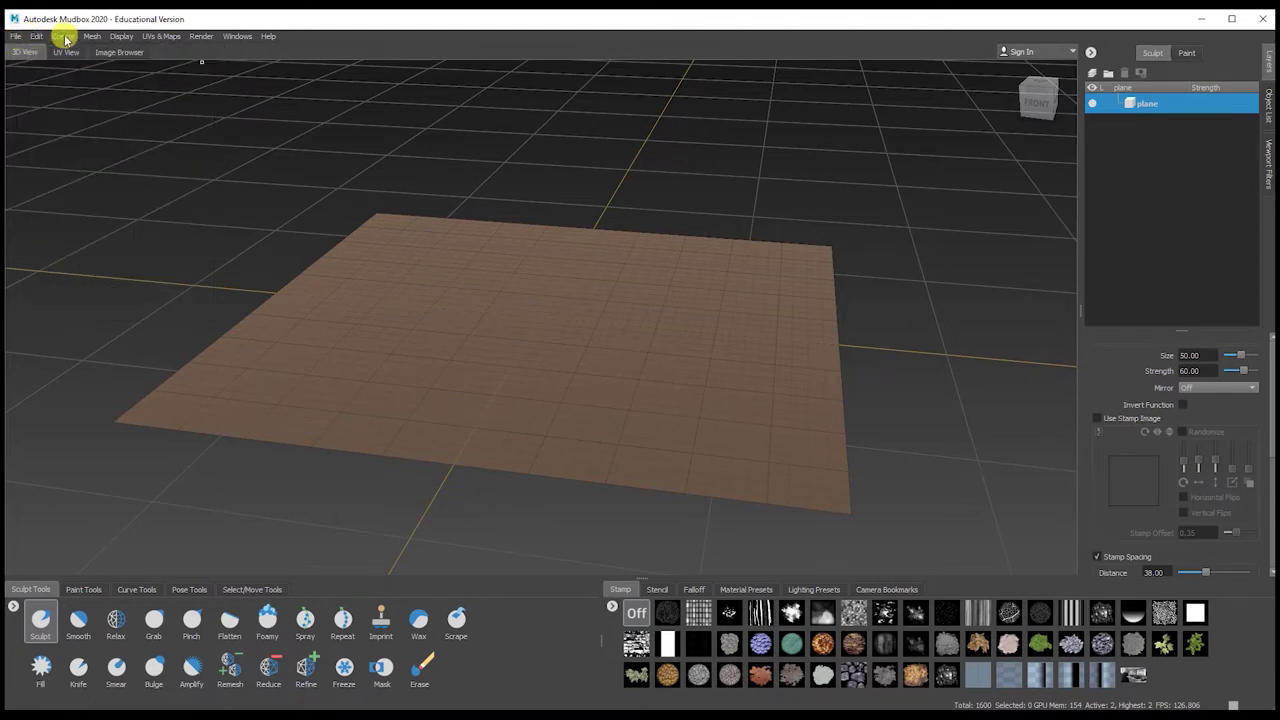
left_click(63, 38)
mouse_move(70, 52)
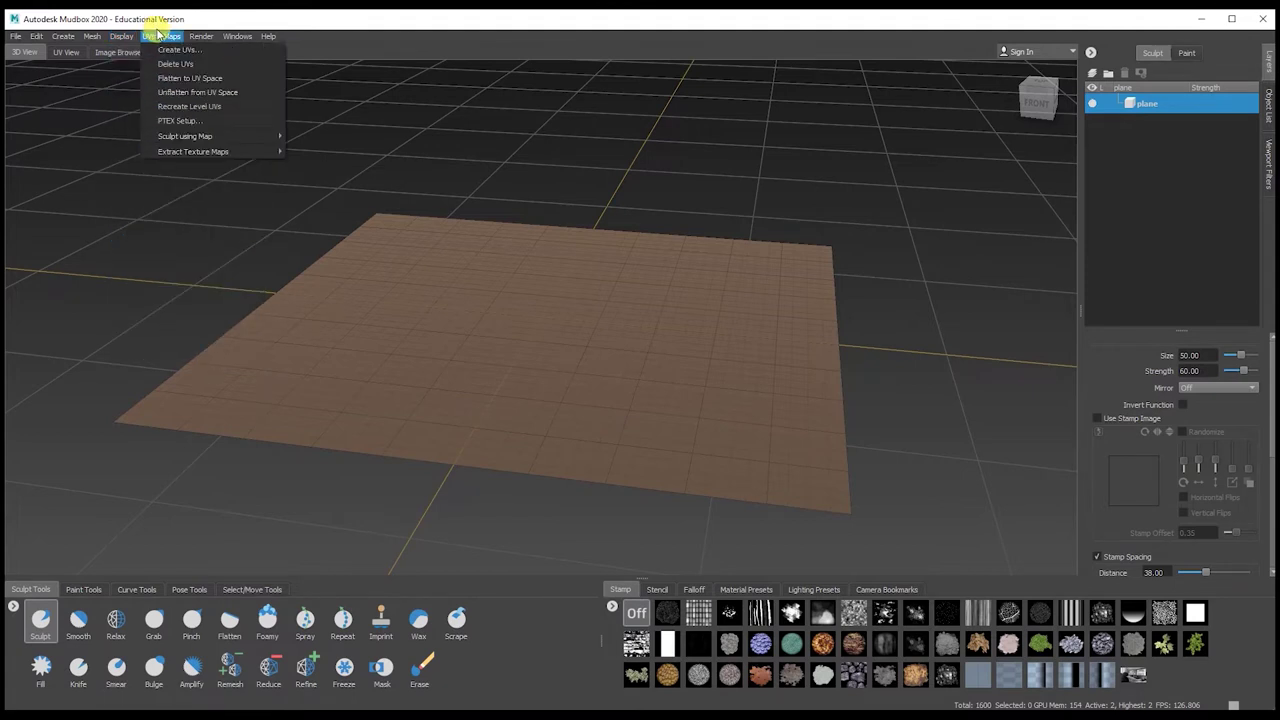
mouse_move(200, 37)
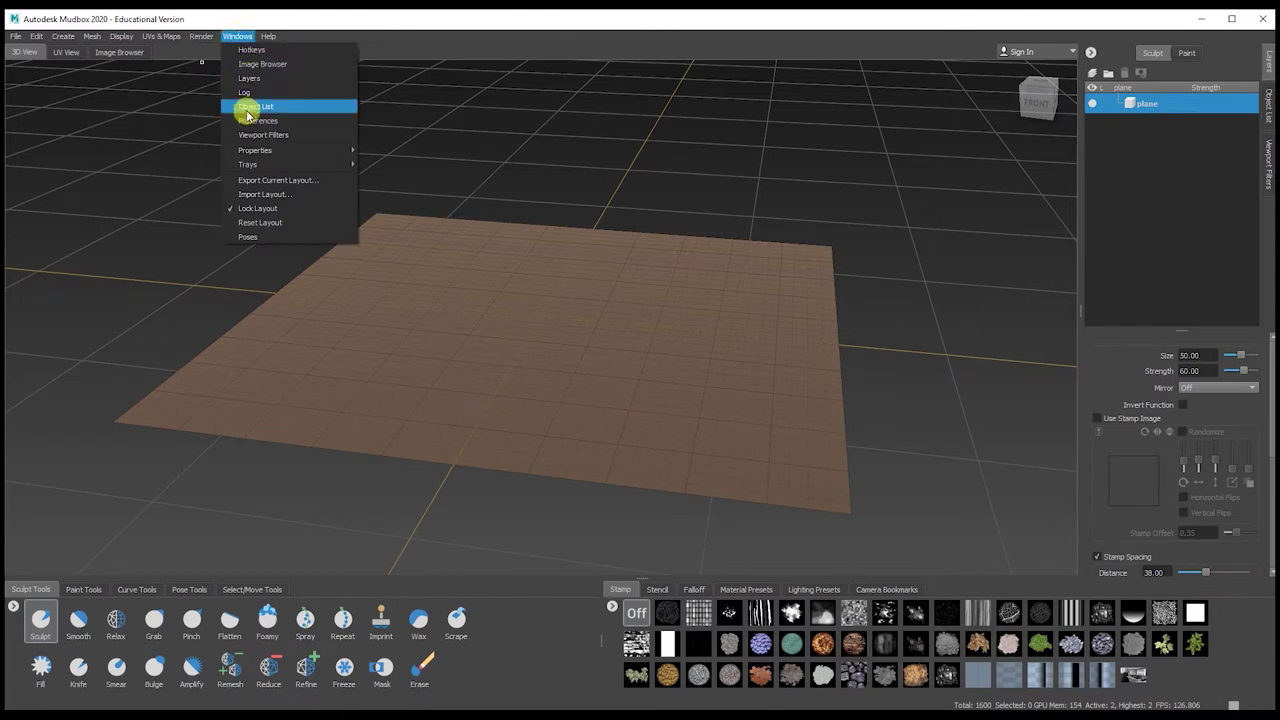
left_click(226, 19)
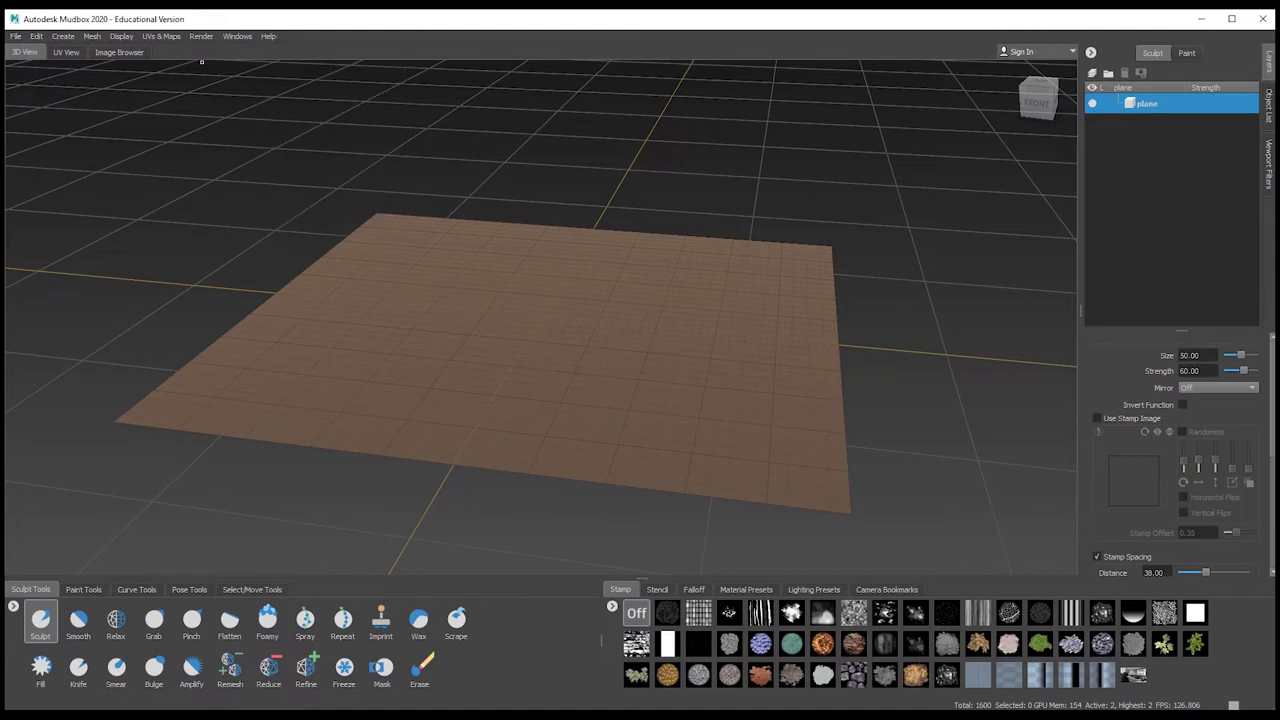
Try sculpting raised ridges directly on the base plane with the Sculpt tool, and undo them
left_click(1146, 109)
left_click(40, 626)
mouse_move(628, 257)
left_mouse_down()
mouse_move(450, 250)
mouse_move(500, 340)
mouse_move(689, 386)
left_mouse_up()
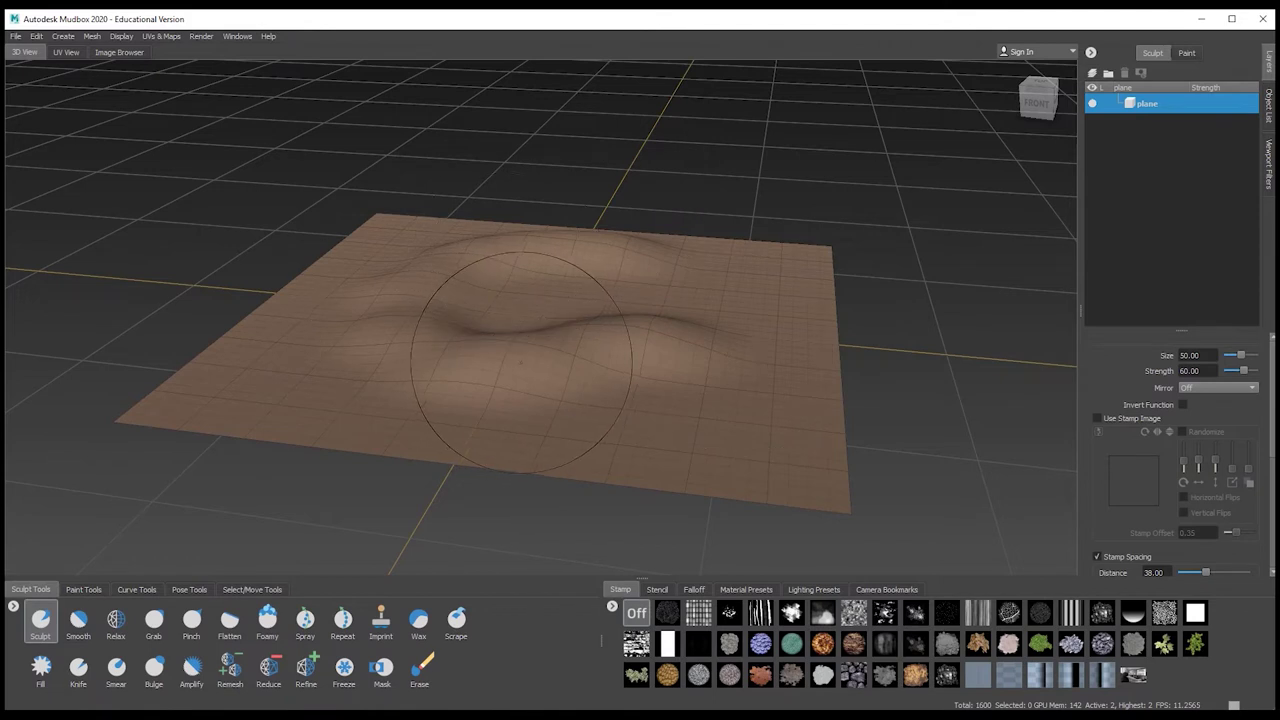
left_click(1094, 104)
left_click(1094, 104)
key("ctrl+z")
Add a new sculpt layer above the plane and sculpt a broad C-shaped raised ridge on it
left_click(1167, 107)
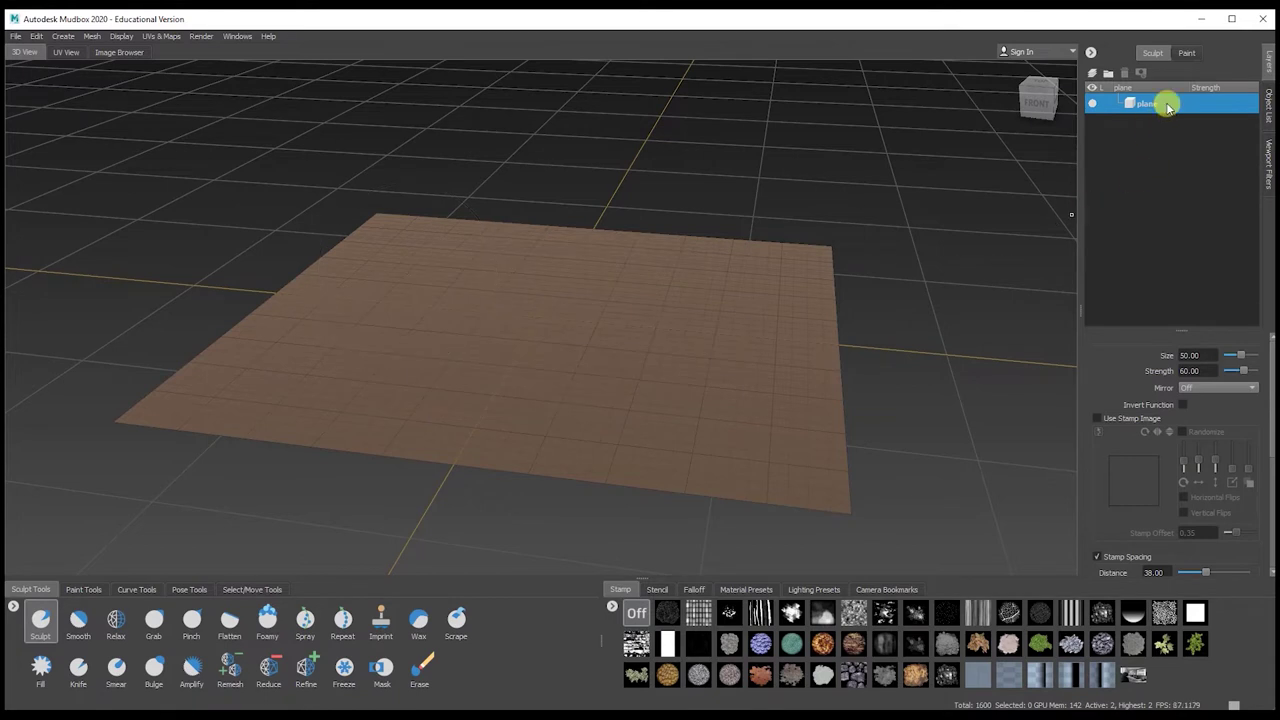
right_click(1161, 139)
left_click(1186, 147)
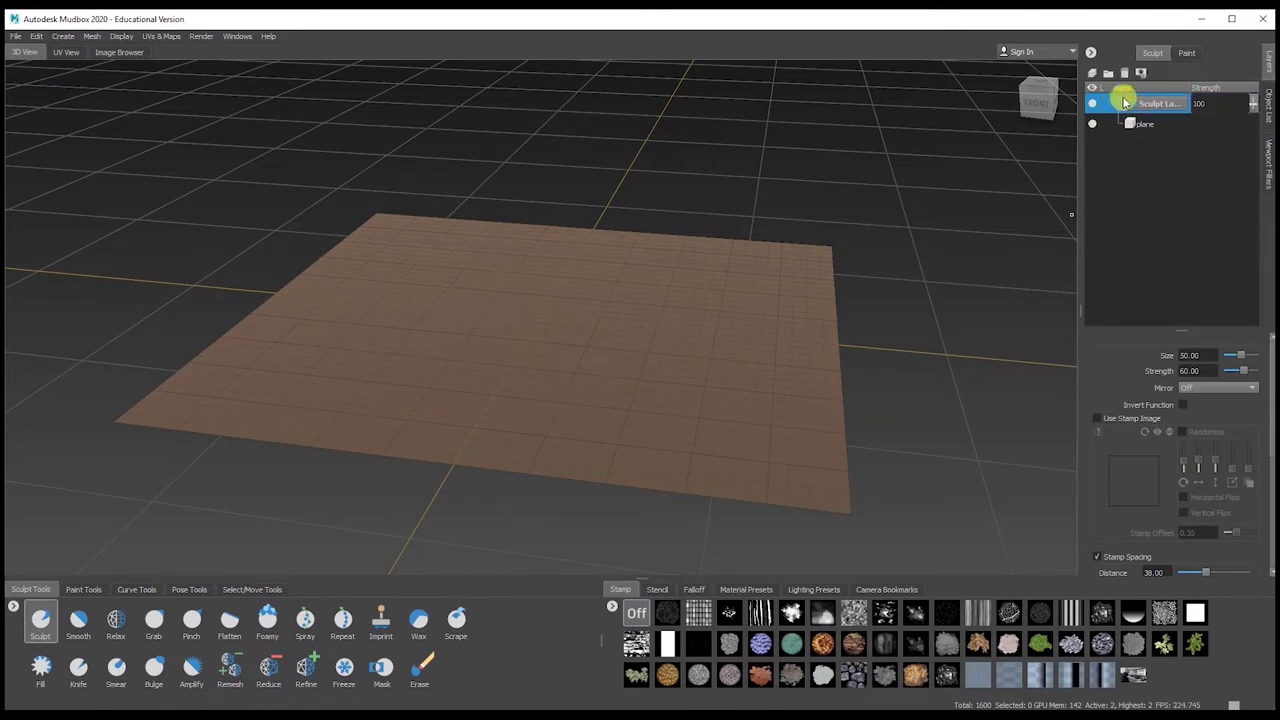
mouse_move(720, 292)
left_mouse_down()
mouse_move(400, 265)
mouse_move(420, 420)
mouse_move(700, 380)
mouse_move(530, 387)
mouse_move(385, 310)
mouse_move(490, 250)
left_mouse_up()
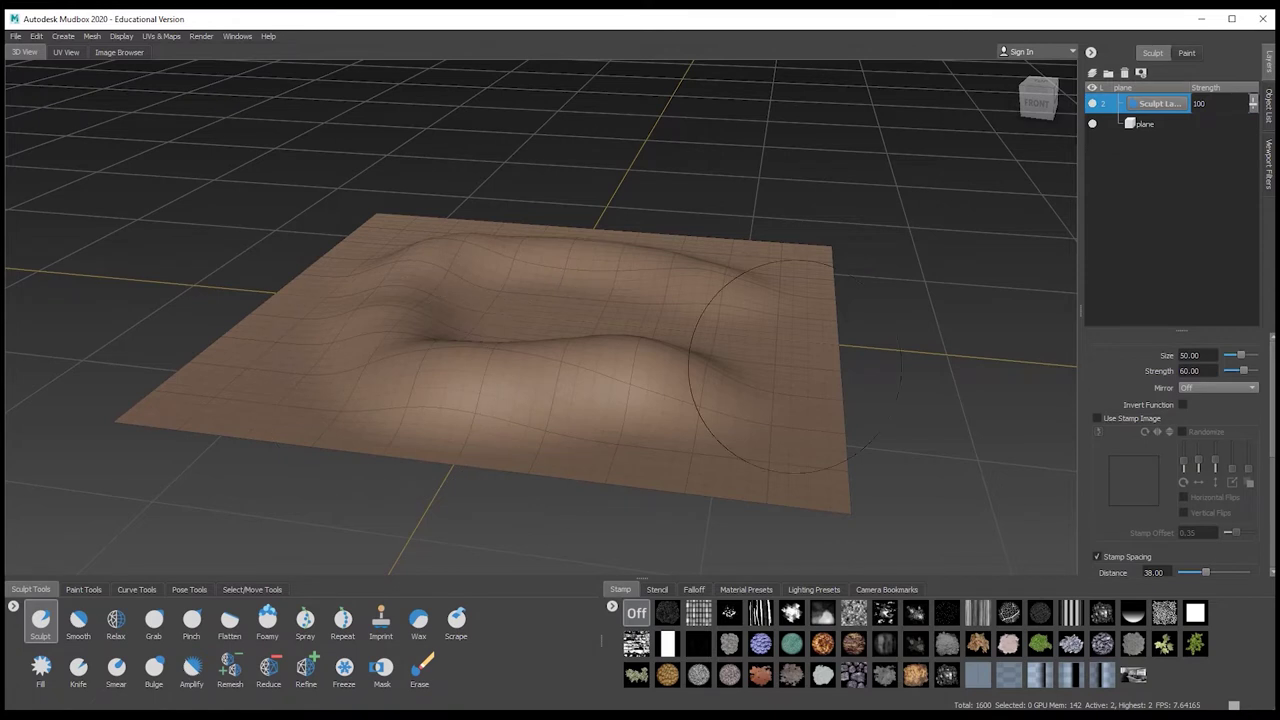
Toggle the sculpt layer's visibility, try sculpting while it is hidden, and show the layer again
left_click(1092, 104)
left_click(1092, 104)
left_click(1092, 104)
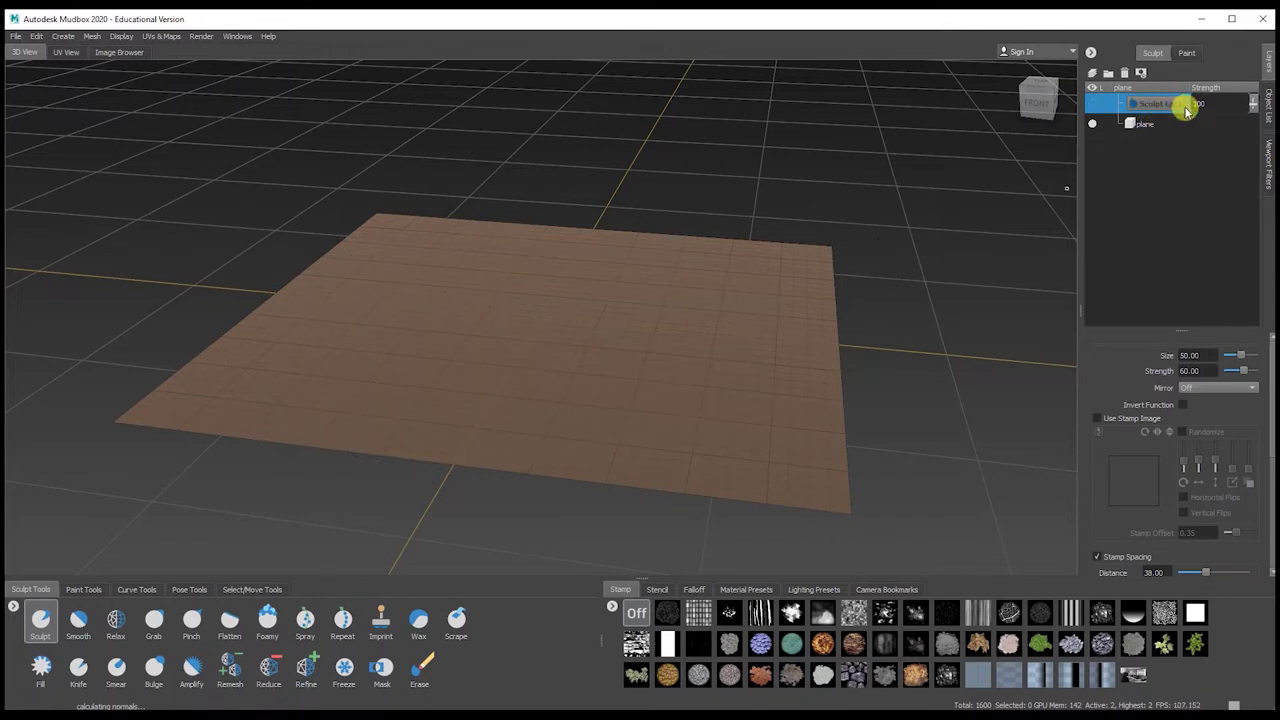
left_click(613, 320)
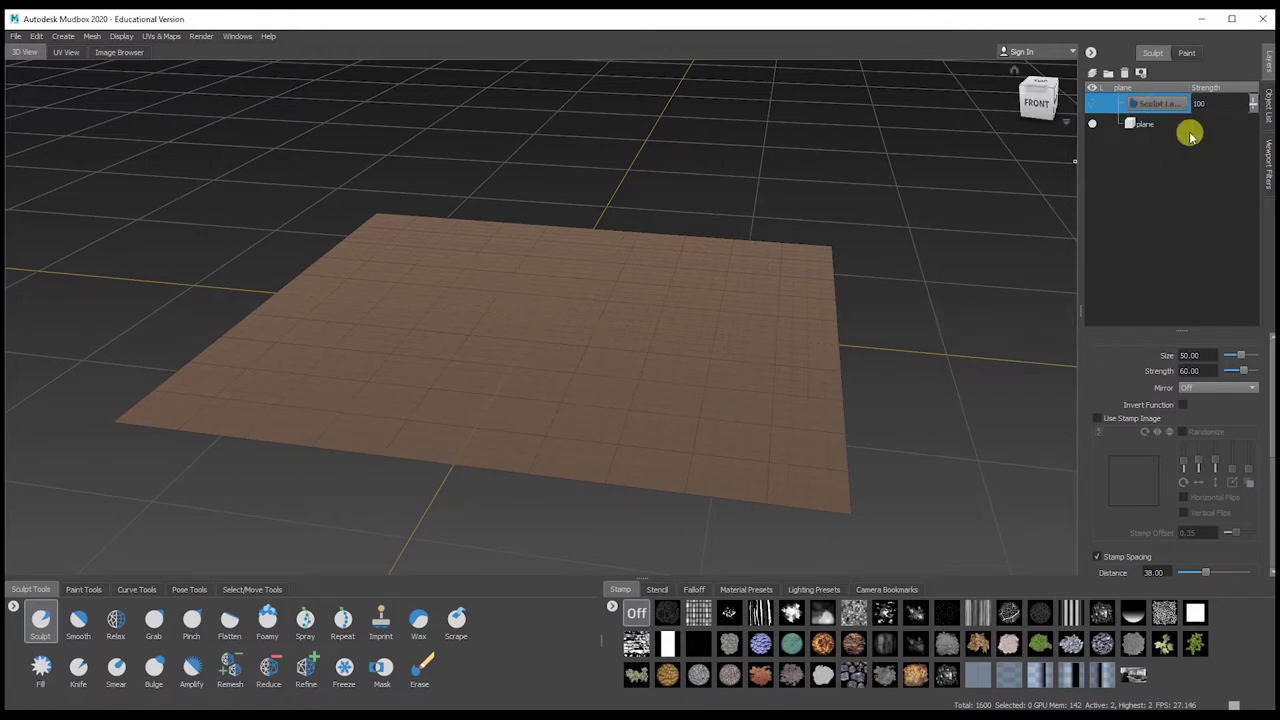
left_click(1090, 104)
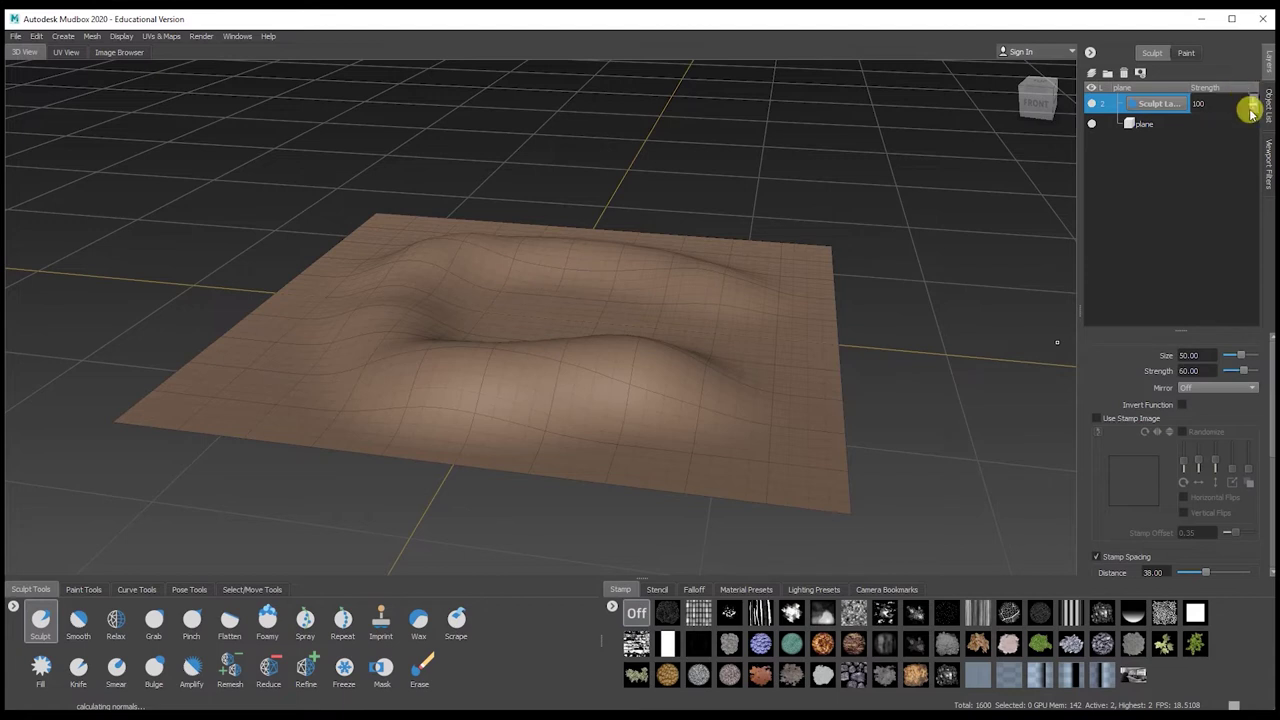
Try the sculpt layer's strength slider, keeping it at 100, and delete the layer
mouse_move(1252, 110)
left_mouse_down()
mouse_move(1249, 100)
mouse_move(1248, 162)
mouse_move(1250, 85)
left_mouse_up()
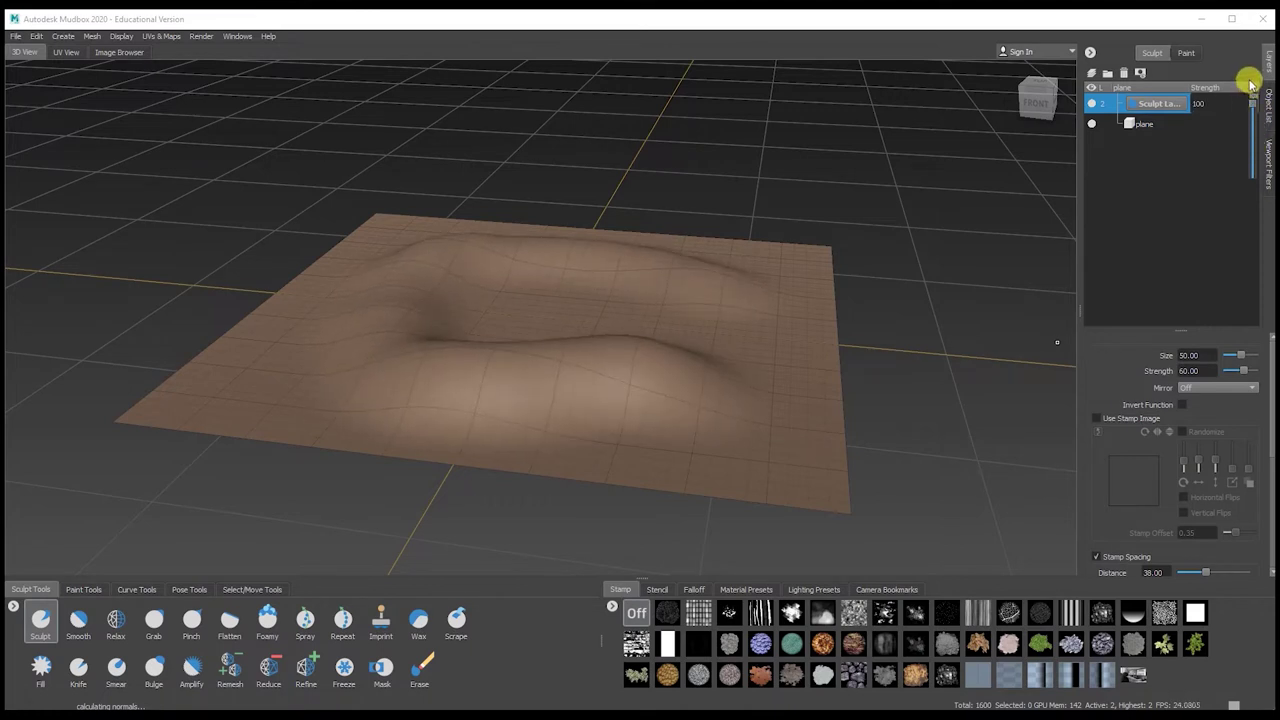
right_click(1154, 105)
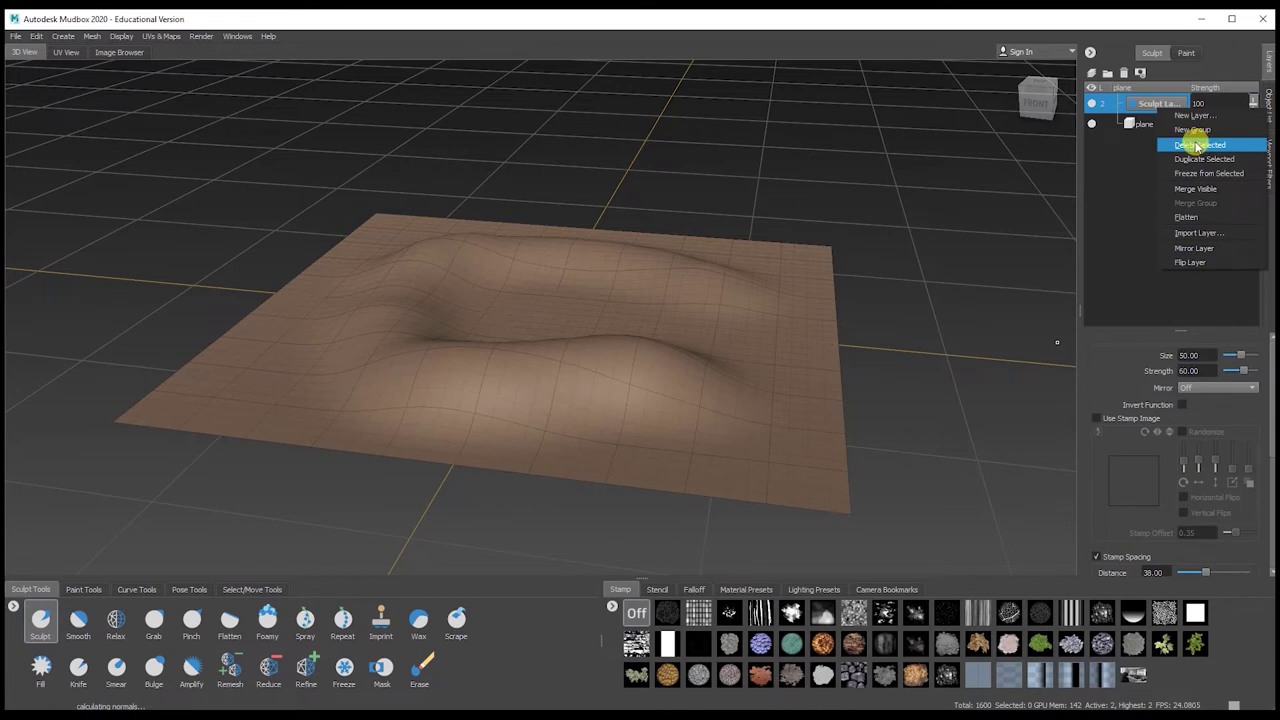
left_click(1197, 146)
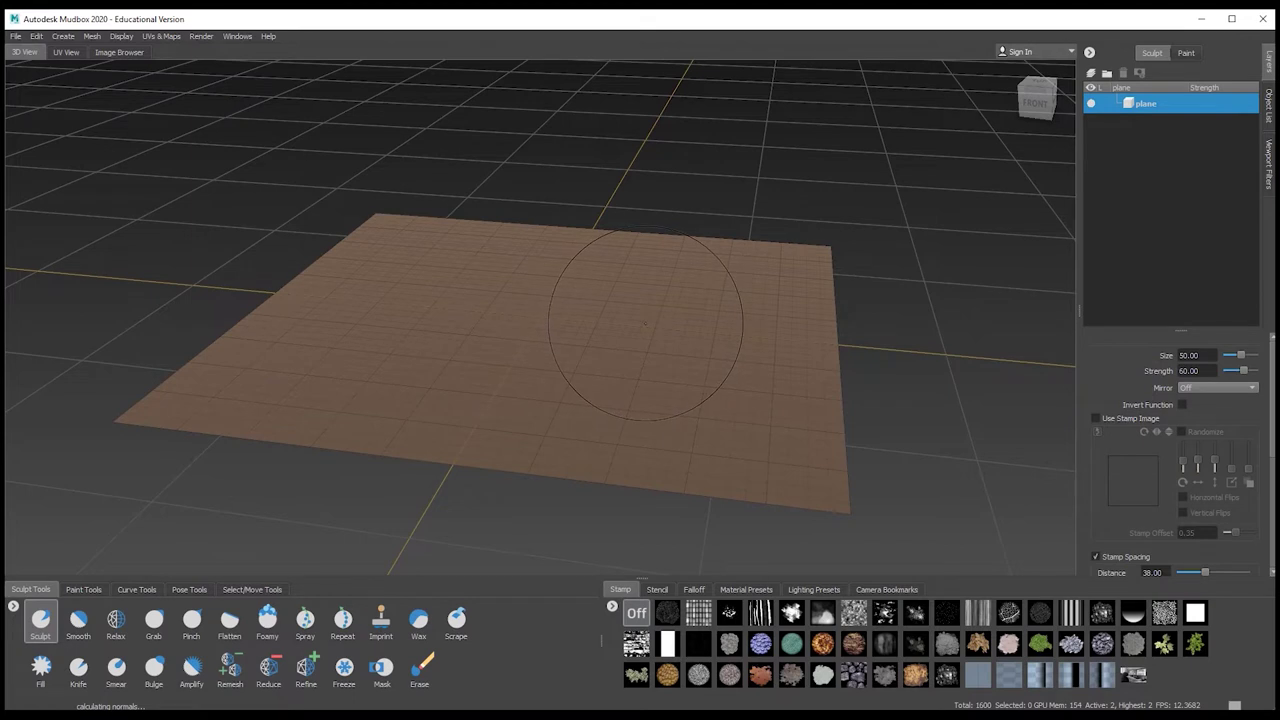
Open the hotkeys settings and look through the list of keyboard shortcuts
left_click(269, 38)
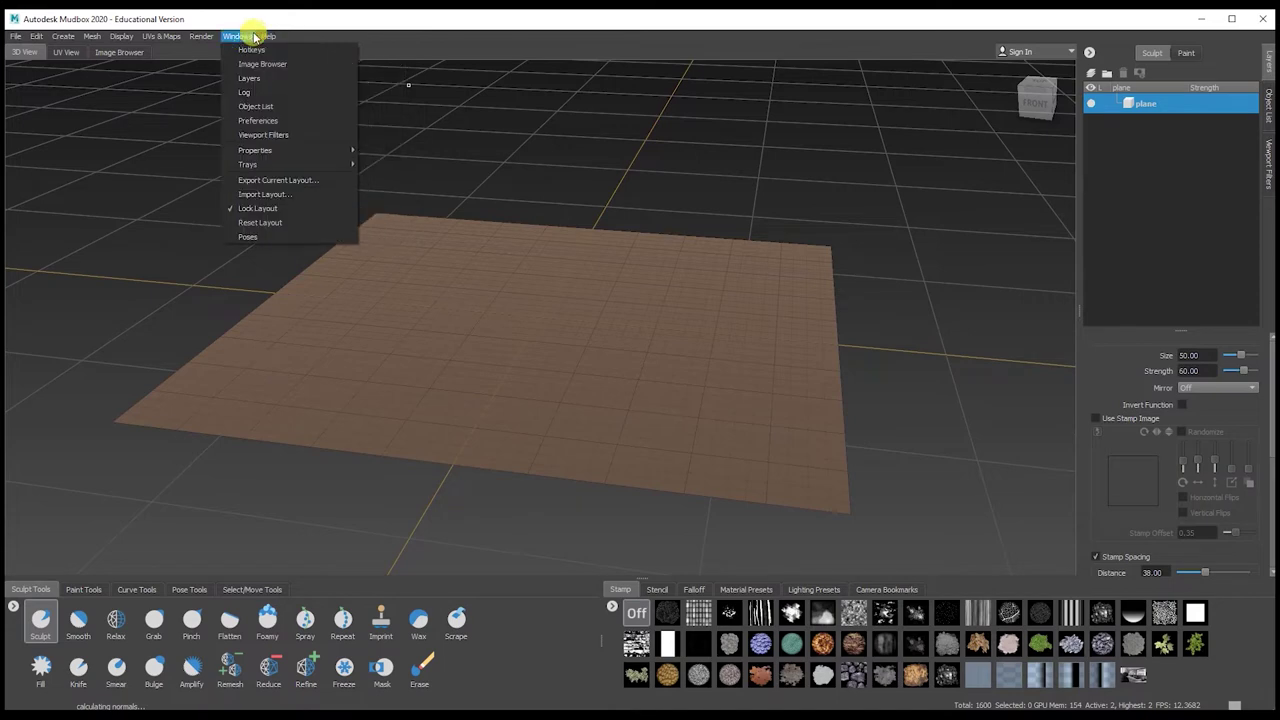
mouse_move(229, 35)
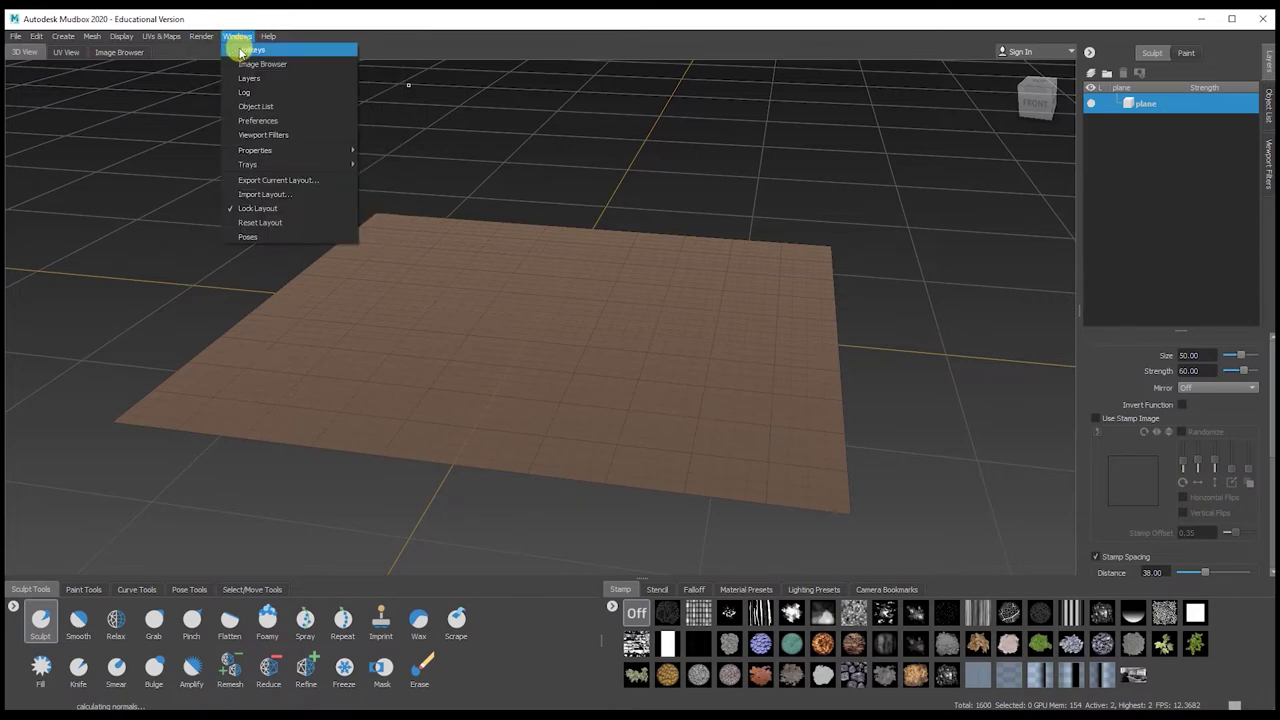
left_click(253, 52)
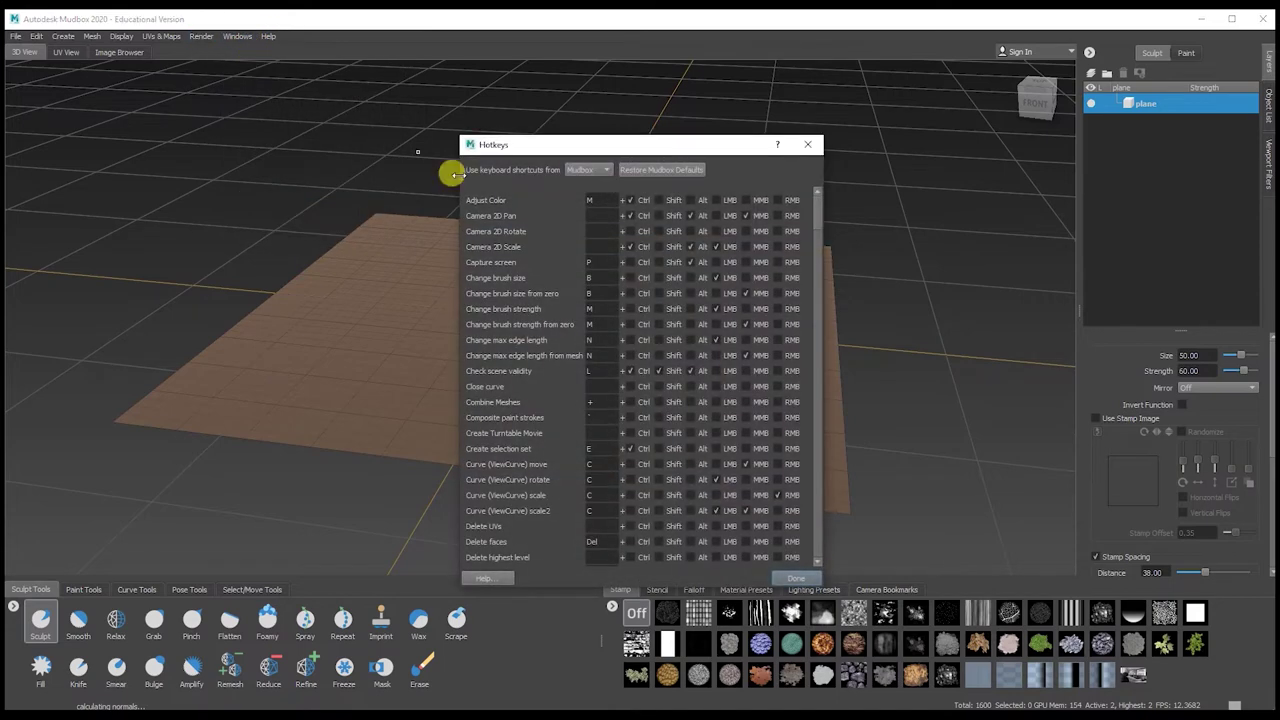
scroll(512, 440, "down", 10)
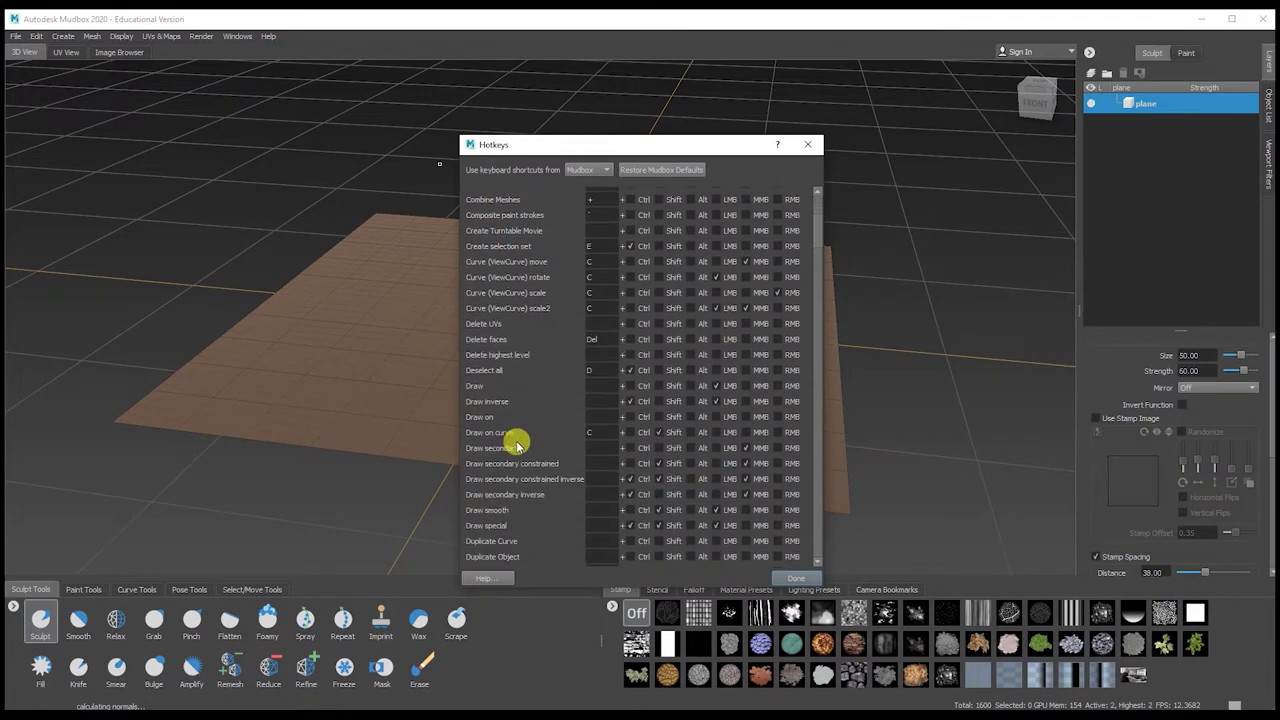
Look through more of the keyboard shortcut list and close the hotkeys settings without changes
scroll(515, 446, "down", 4)
scroll(515, 448, "up", 11)
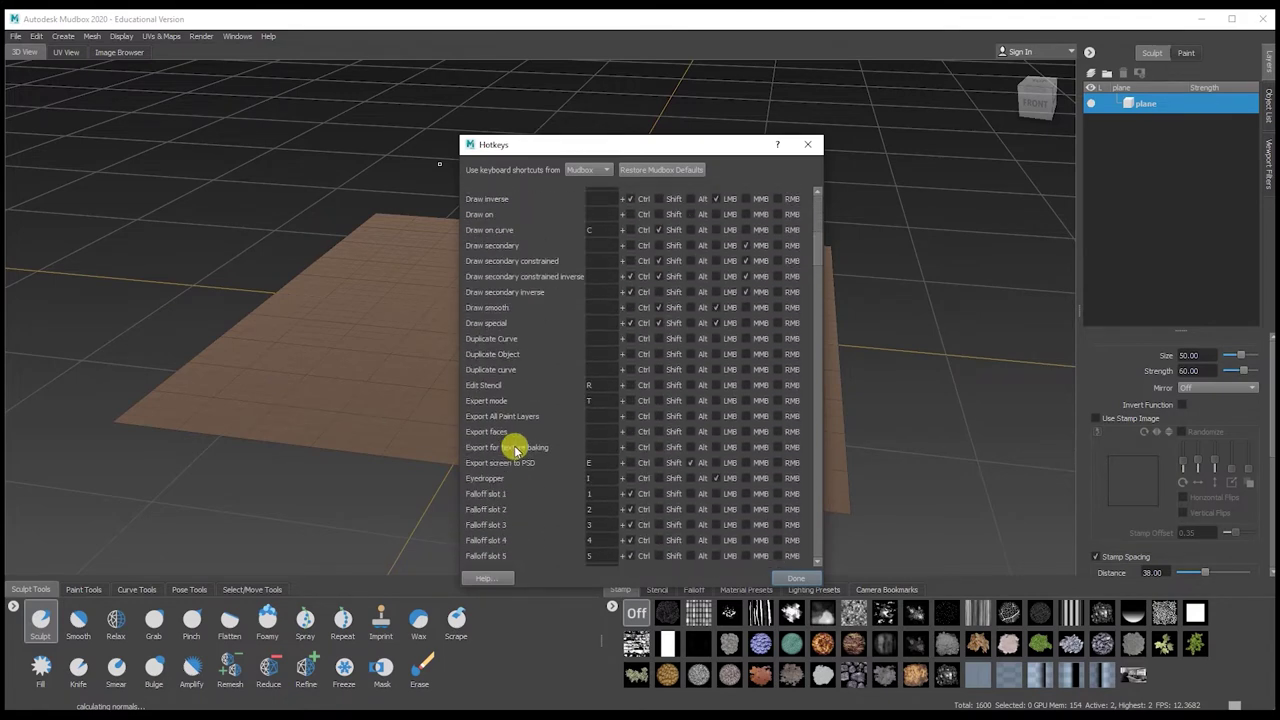
left_click(809, 143)
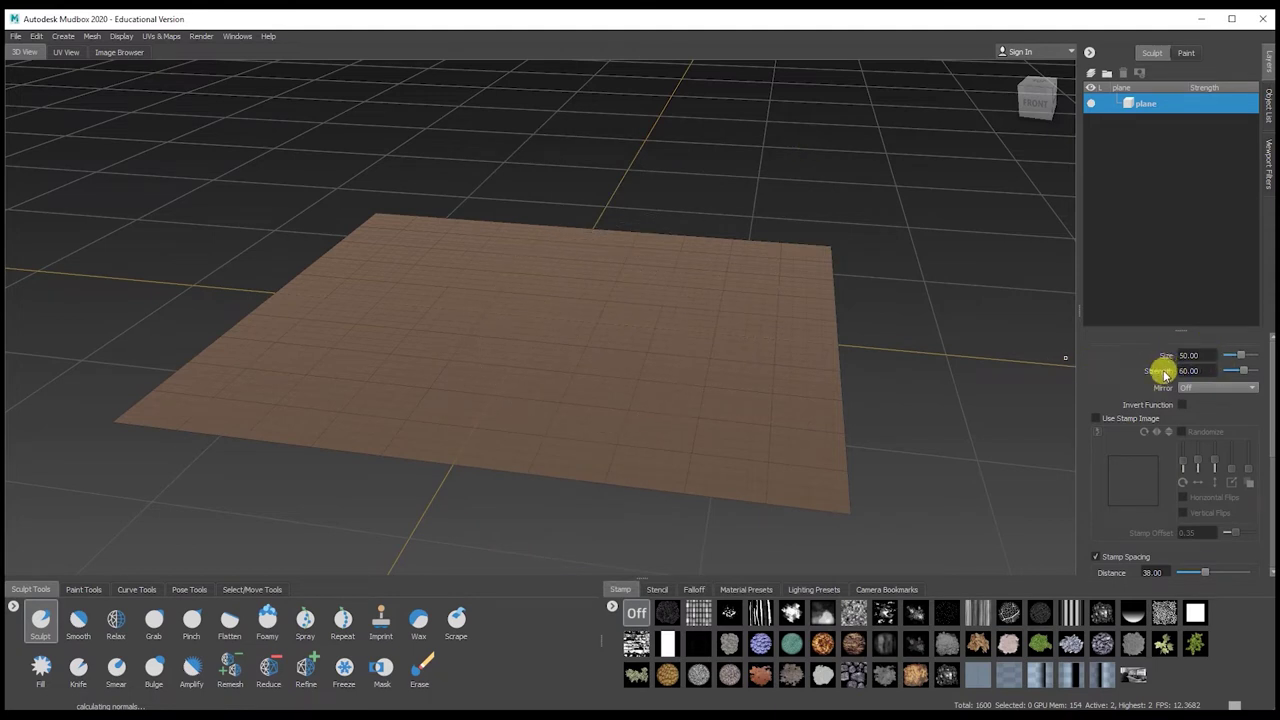
Set the Sculpt brush size to 35.90 and its strength to 65.90
key("b")
mouse_move(634, 344)
left_mouse_down()
mouse_move(680, 344)
mouse_move(620, 344)
left_mouse_up()
left_click_drag(1241, 355, 1248, 355)
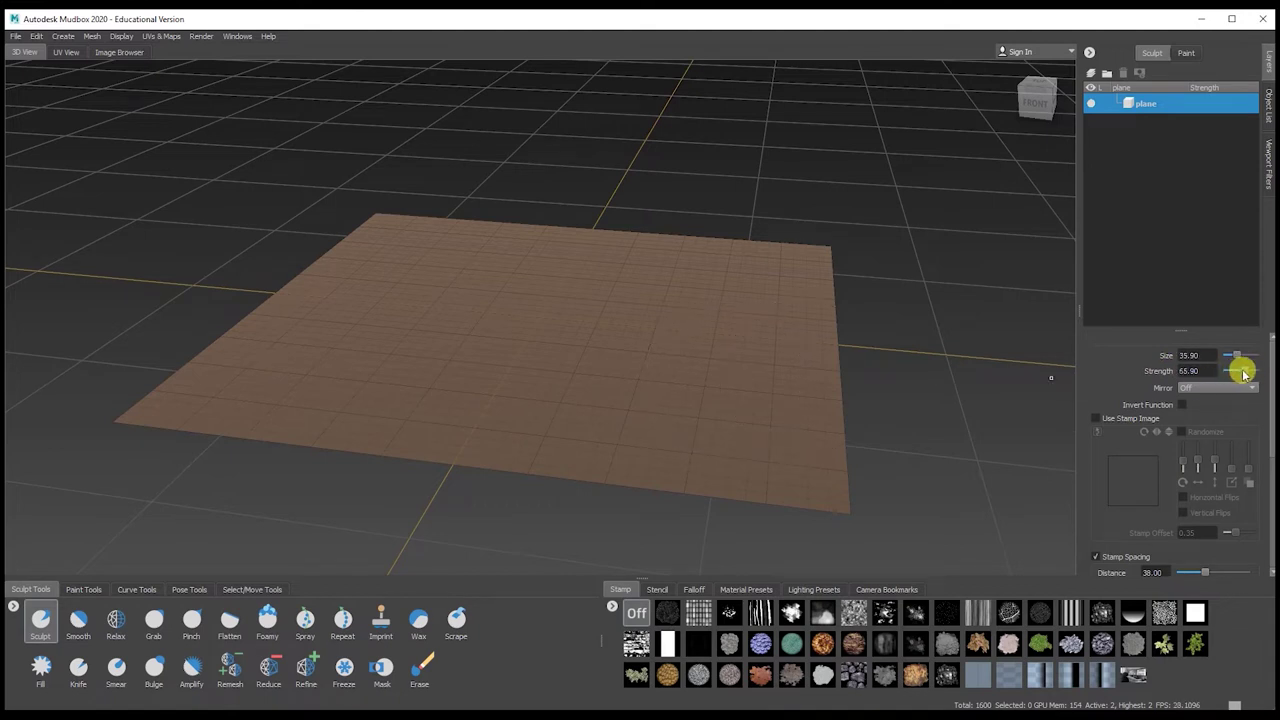
Try sculpting mounds with X mirroring, turn mirroring off, and try a single stroke near the plane's middle
left_click(1206, 388)
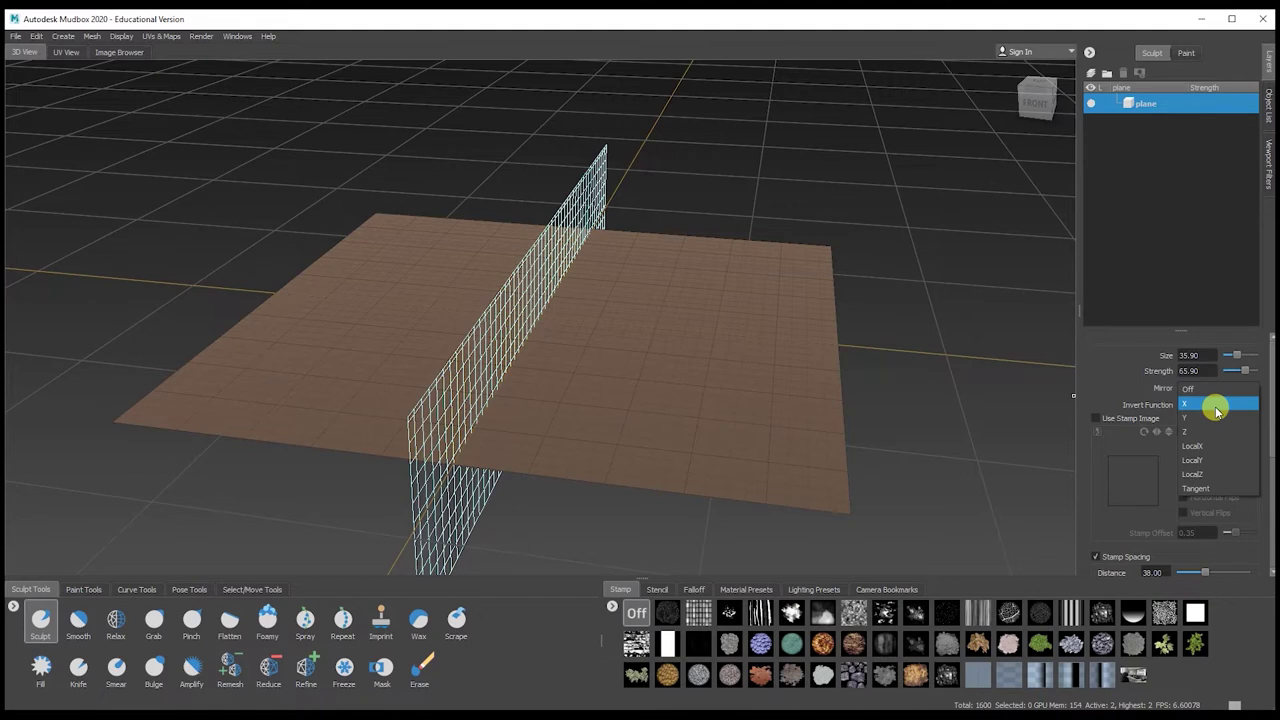
left_click(1216, 408)
mouse_move(725, 264)
left_mouse_down()
mouse_move(800, 326)
mouse_move(730, 420)
left_mouse_up()
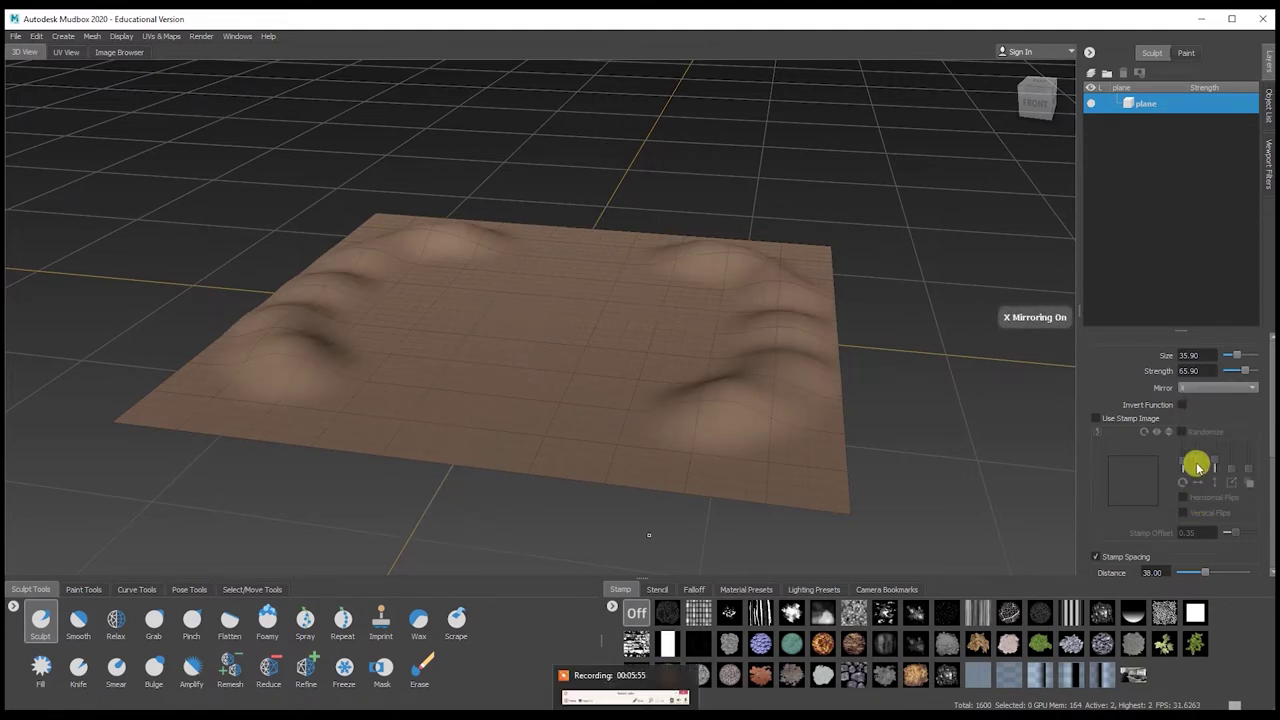
left_click(1195, 386)
left_click(1197, 375)
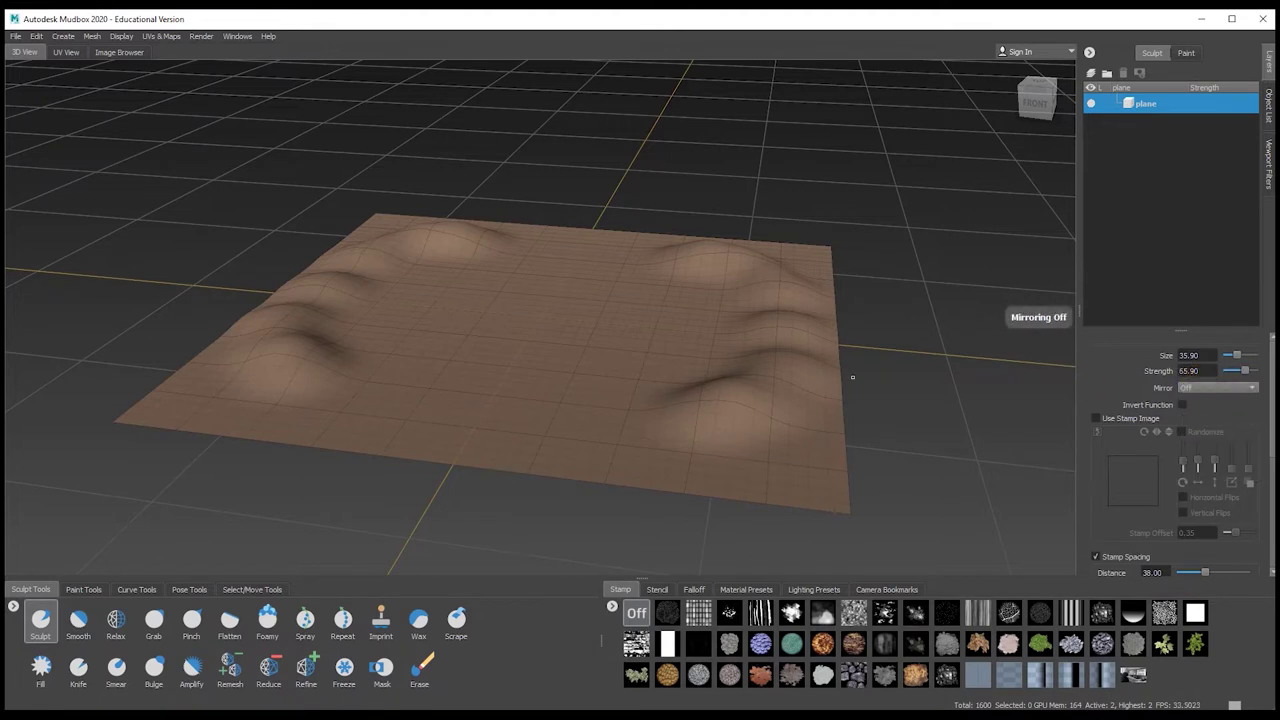
mouse_move(666, 306)
left_mouse_down()
mouse_move(628, 414)
mouse_move(634, 380)
mouse_move(634, 394)
left_mouse_up()
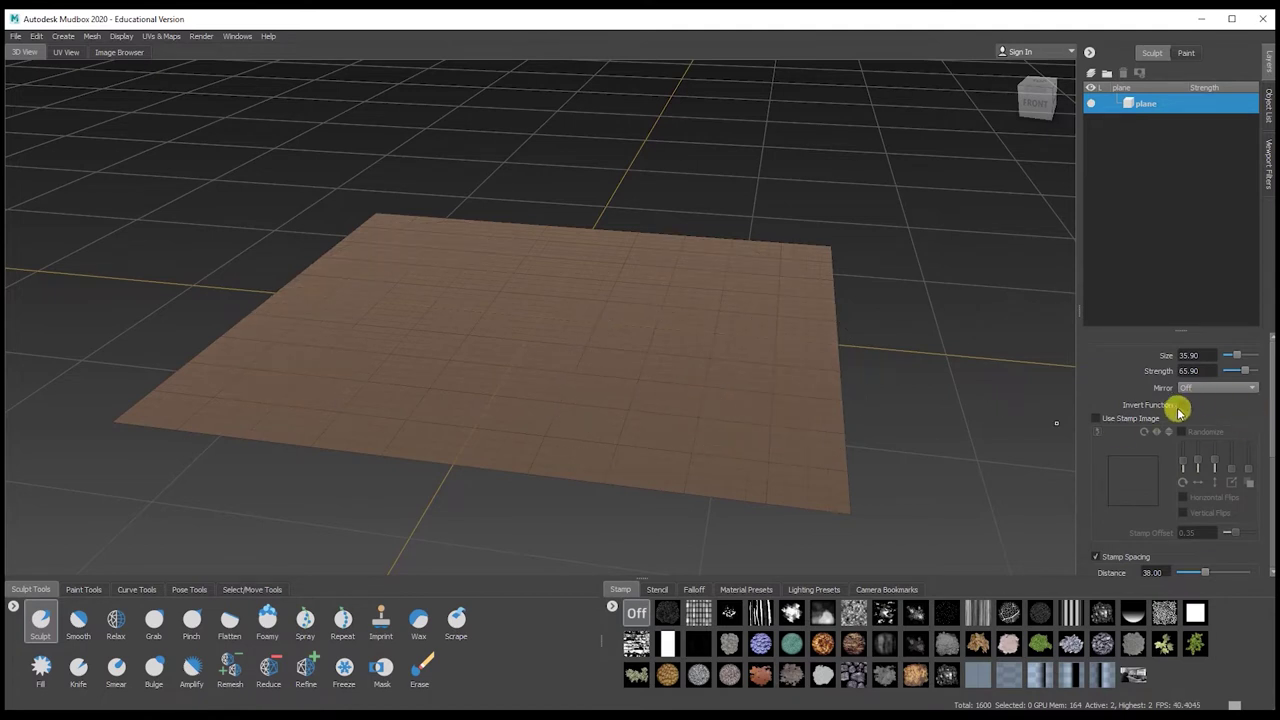
Enable Invert Function, carve a trial groove across the plane's middle, and undo the strokes
left_click(1181, 405)
mouse_move(686, 300)
left_mouse_down()
mouse_move(630, 358)
mouse_move(530, 375)
left_mouse_up()
left_click_drag(662, 321, 674, 303)
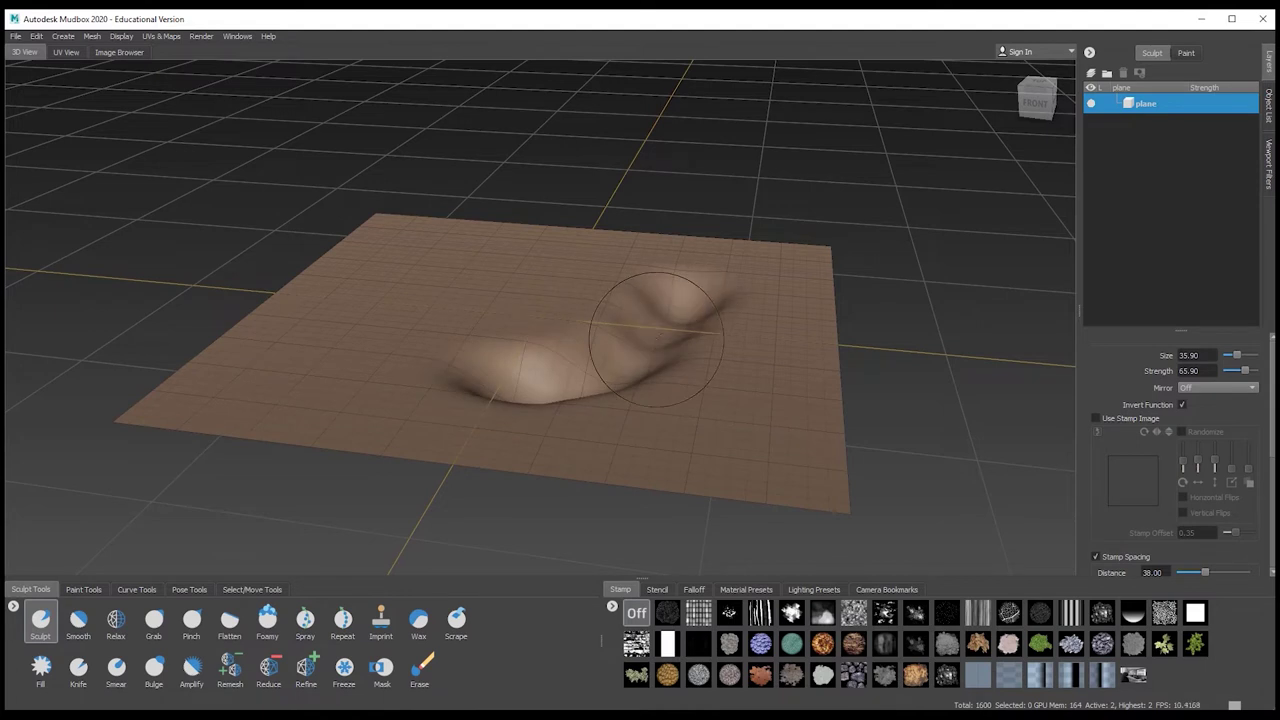
key("ctrl+z")
key("ctrl+z")
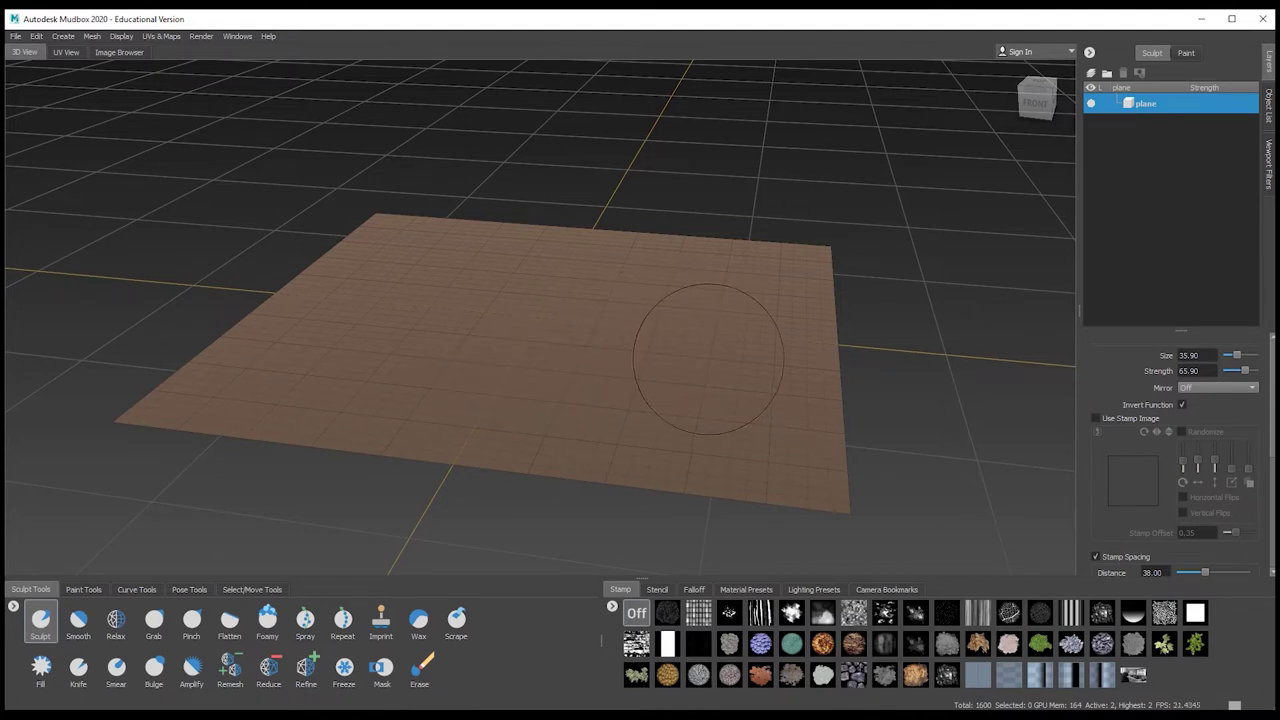
Try raised mounds and a carved groove between them using temporary inversion, undo the strokes, and disable Invert Function
mouse_move(689, 311)
left_mouse_down()
mouse_move(560, 365)
mouse_move(697, 318)
left_mouse_up()
left_click_drag(525, 268, 430, 292)
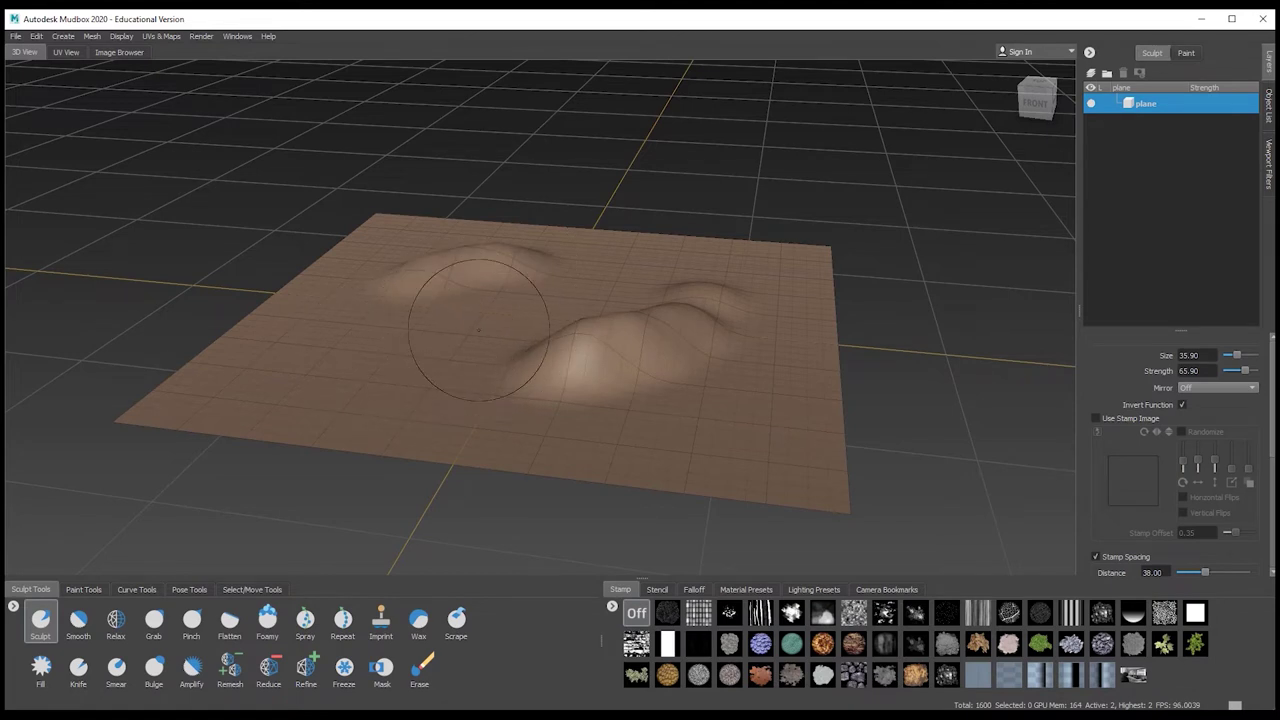
mouse_move(606, 279)
left_mouse_down("ctrl")
mouse_move(470, 330)
mouse_move(640, 272)
mouse_move(515, 345)
mouse_move(601, 321)
left_mouse_up("ctrl")
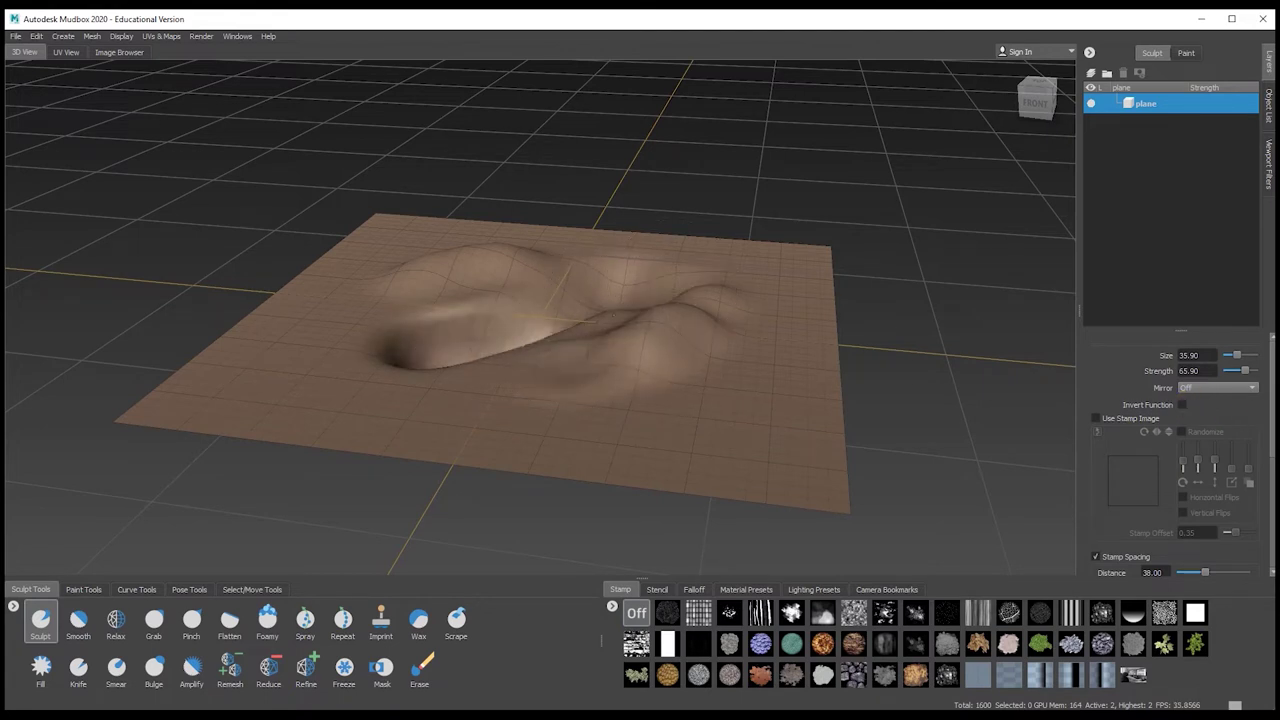
key("ctrl+z")
key("ctrl+z")
key("ctrl+z")
key("ctrl+z")
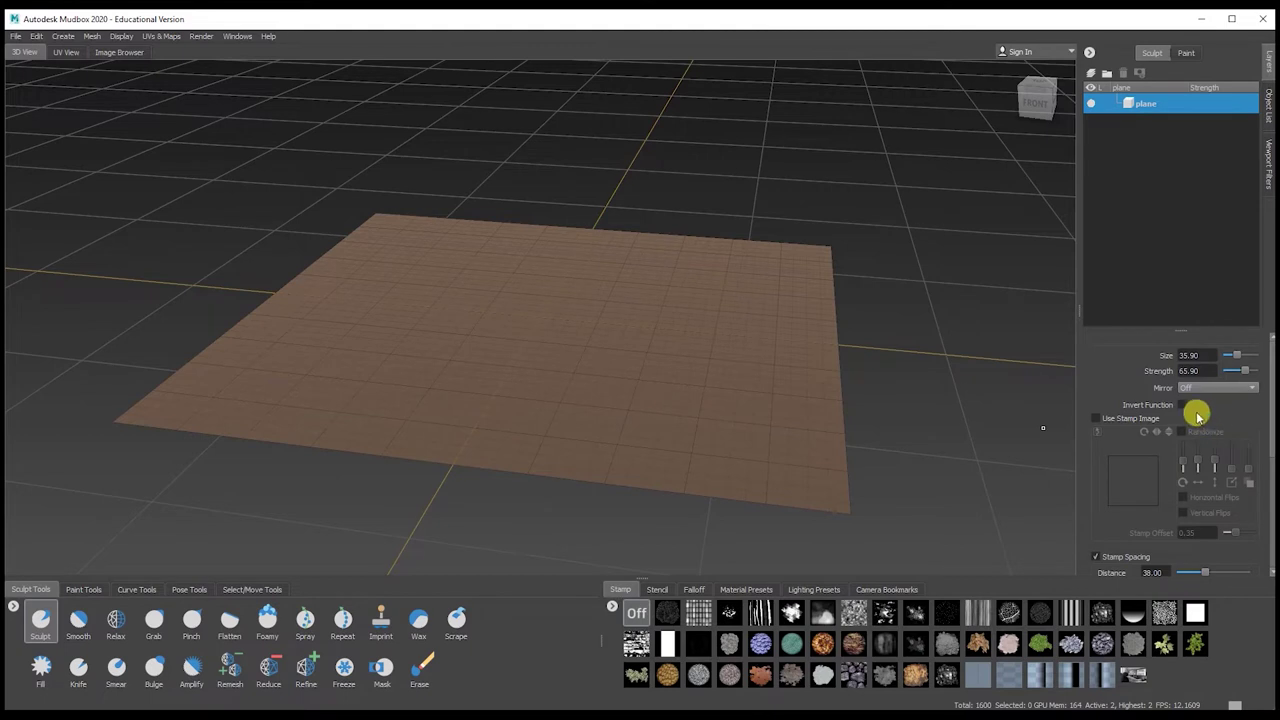
Choose the vertical-streak stamp bw_bristol2 as the Sculpt brush's stamp image
scroll(1229, 423, "down", 2)
scroll(1229, 423, "up", 2)
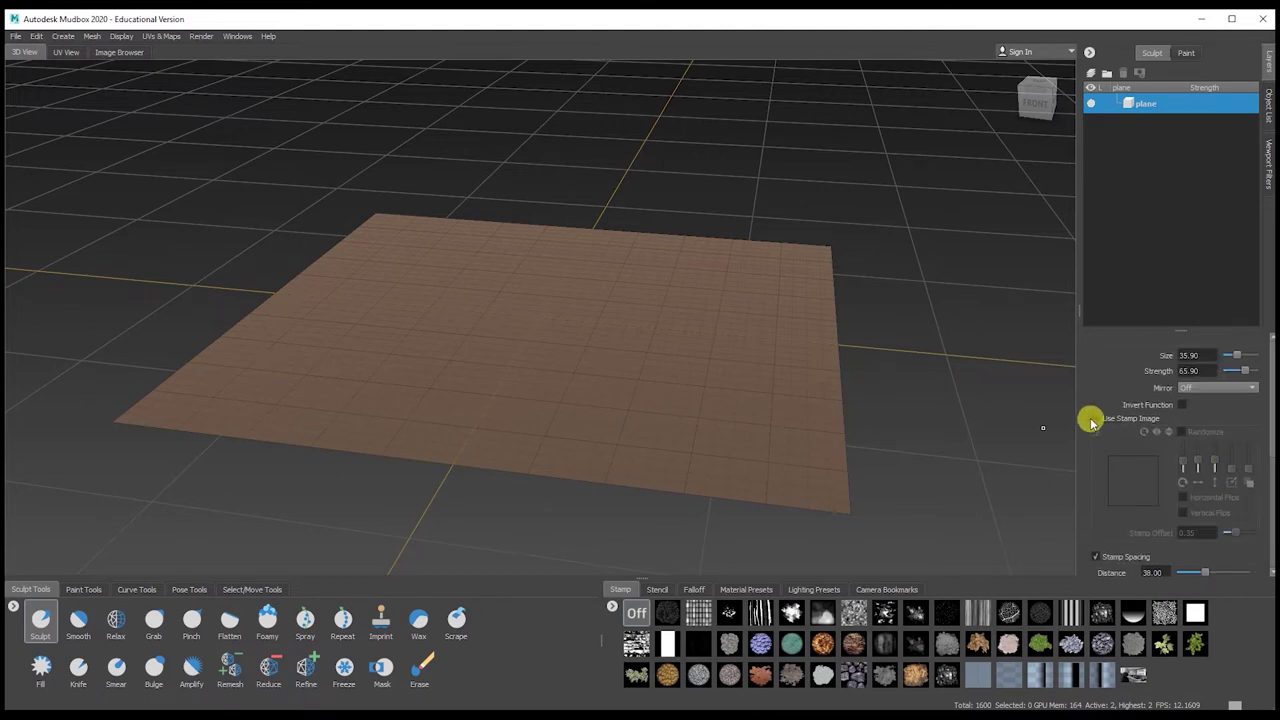
scroll(1221, 420, "down", 1)
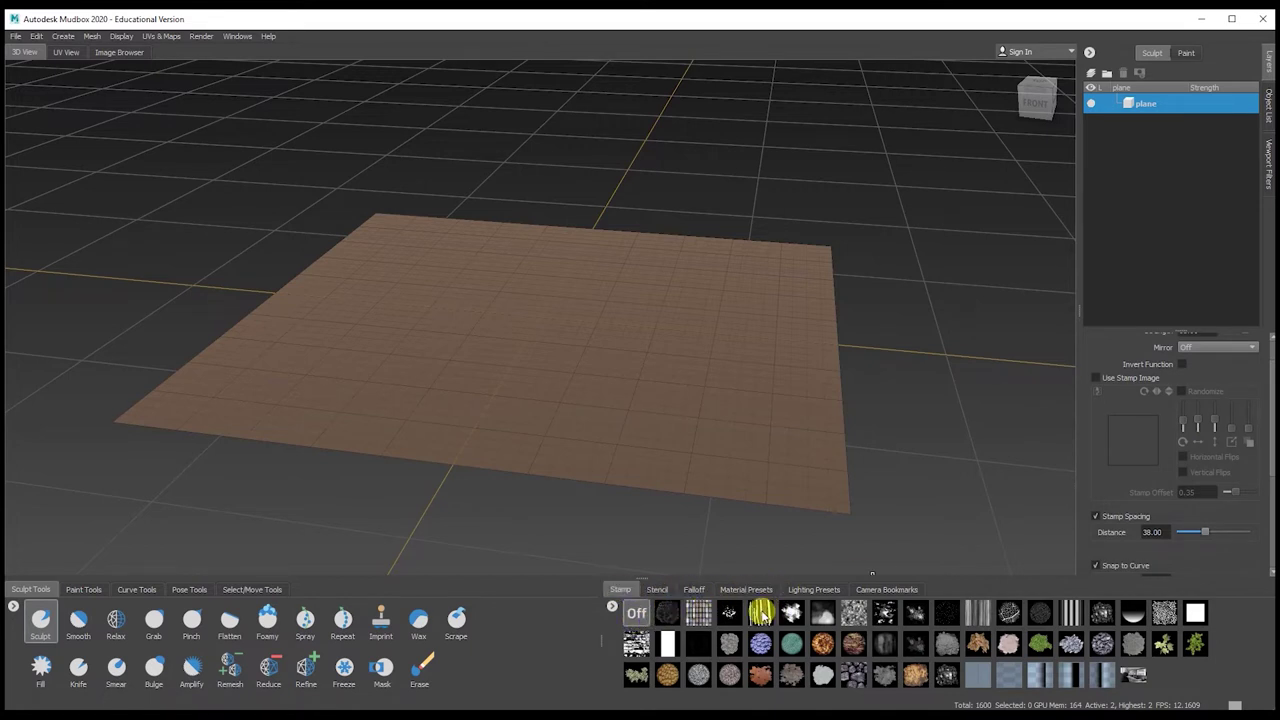
left_click(762, 611)
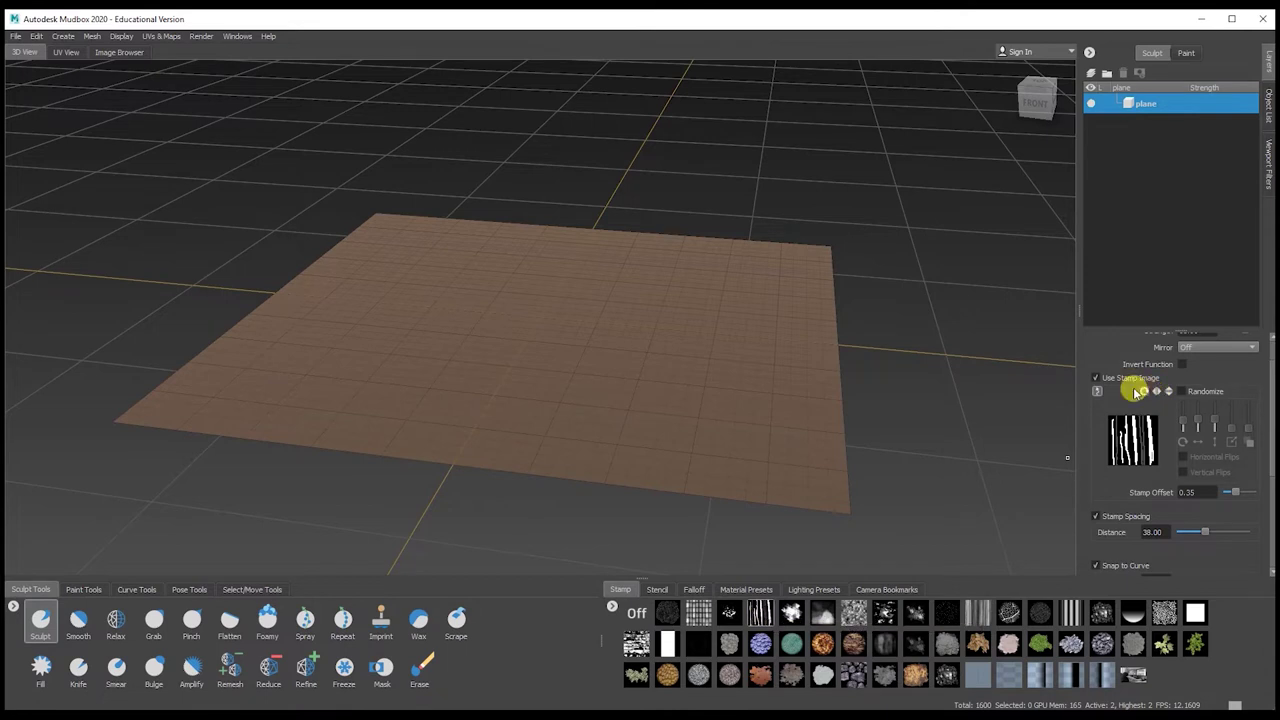
Try a diagonal stamp stroke on the plane, examine it from above, and undo it
left_click_drag(737, 295, 485, 362)
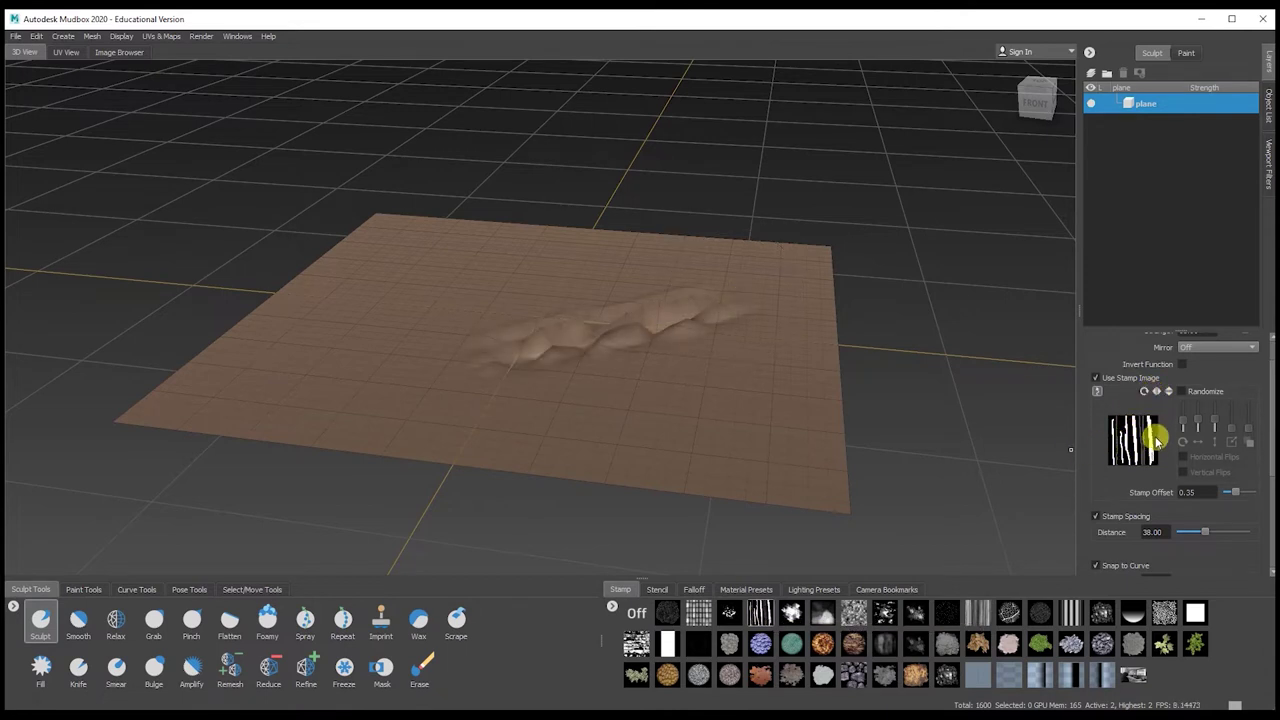
left_click_drag(598, 390, 690, 265, "alt")
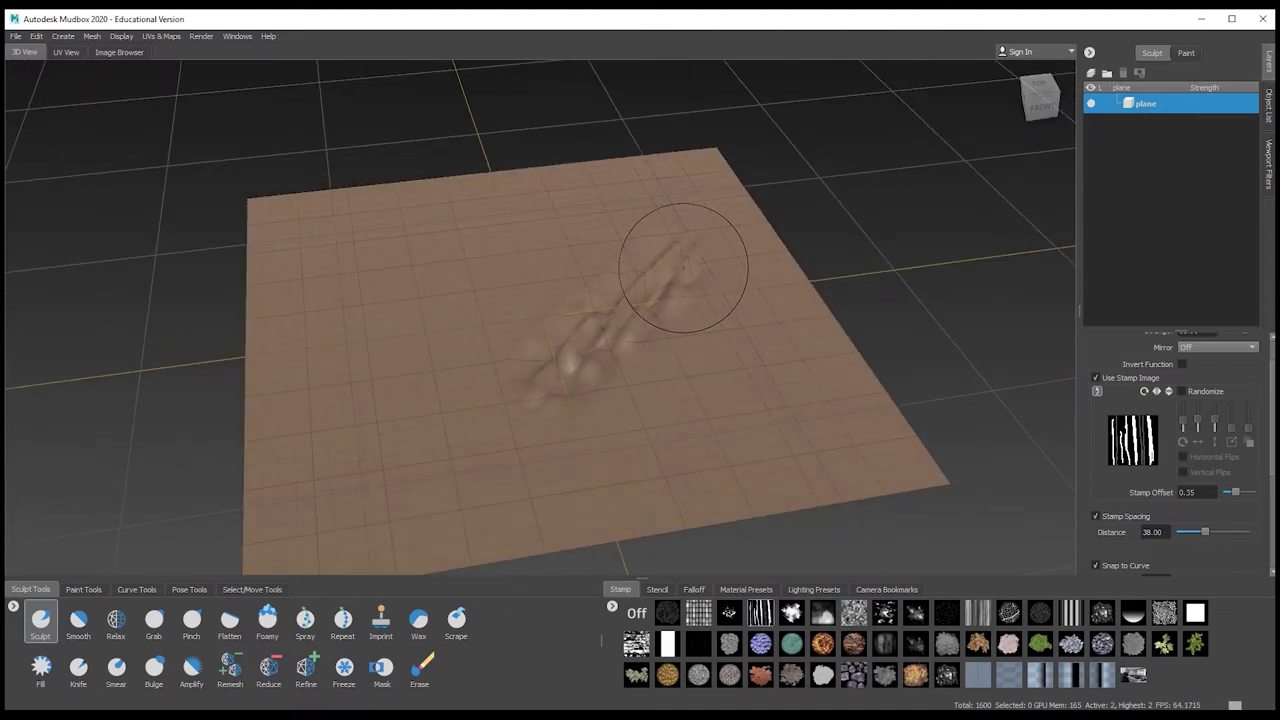
key("ctrl+z")
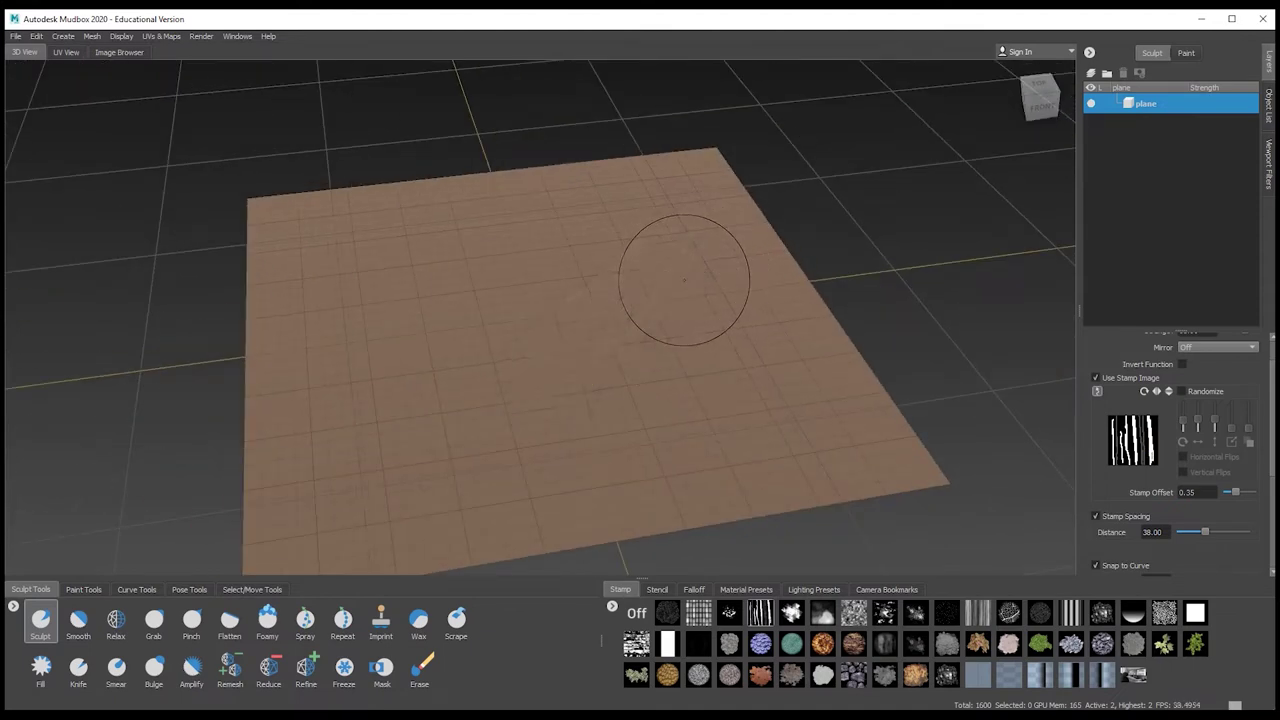
Add four new subdivision levels to the plane, bringing it to level 6
mouse_move(697, 329)
left_mouse_down("alt")
mouse_move(709, 326)
mouse_move(651, 329)
left_mouse_up("alt")
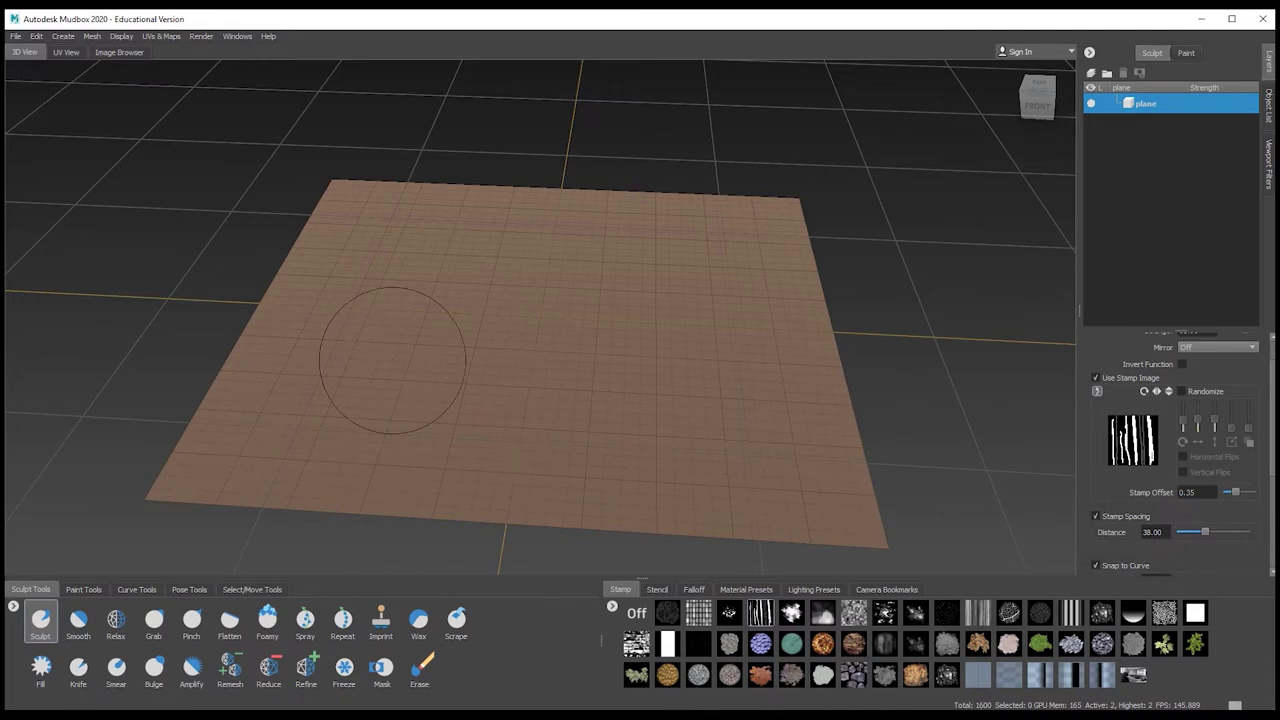
left_click(92, 37)
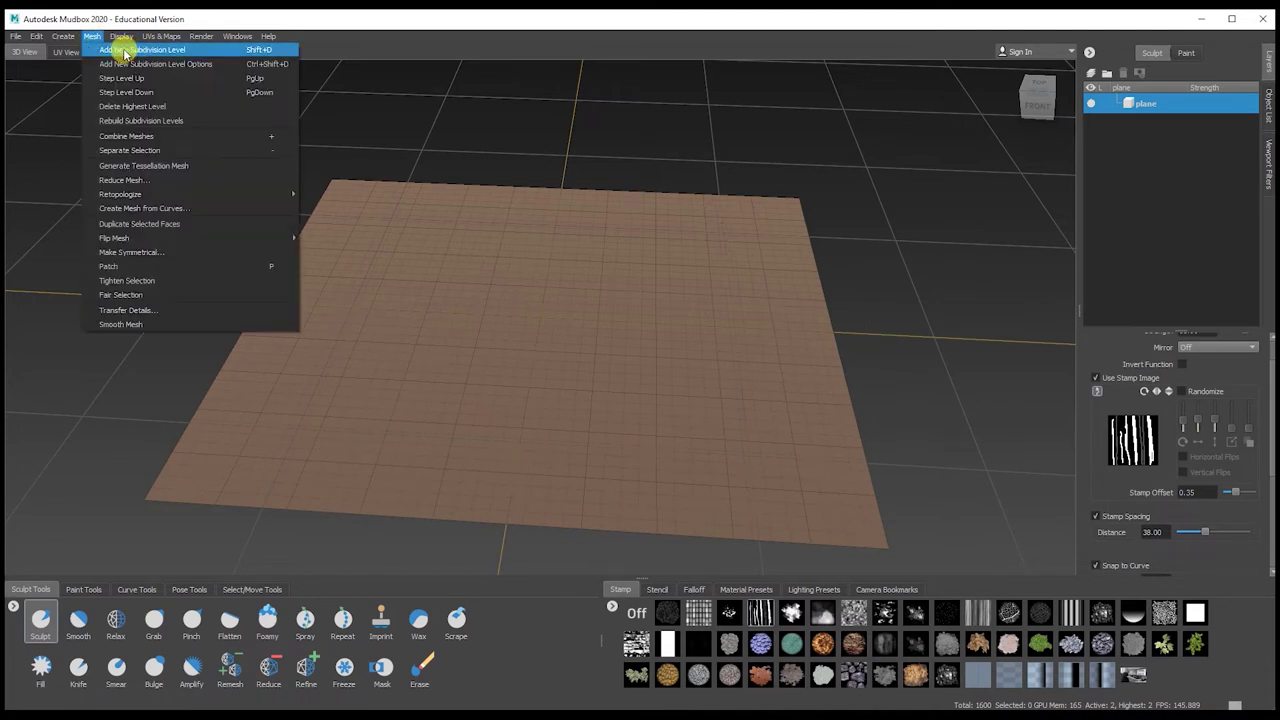
left_click(138, 49)
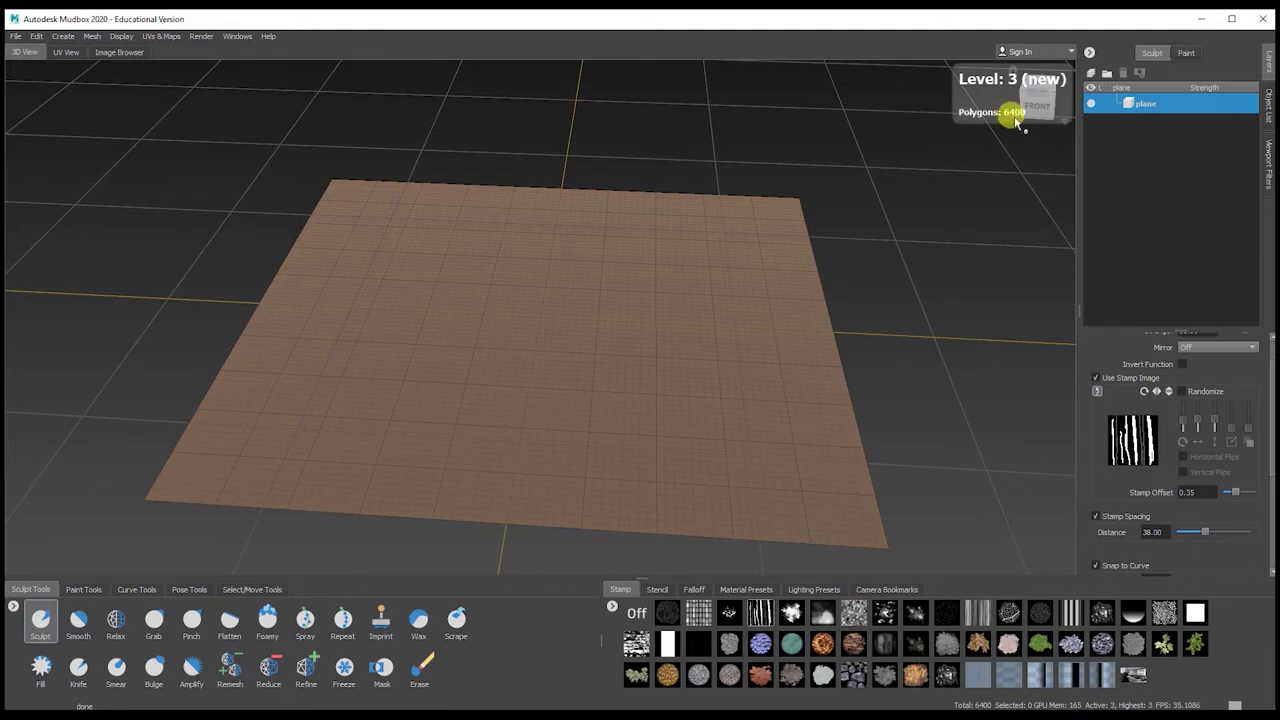
left_click(97, 37)
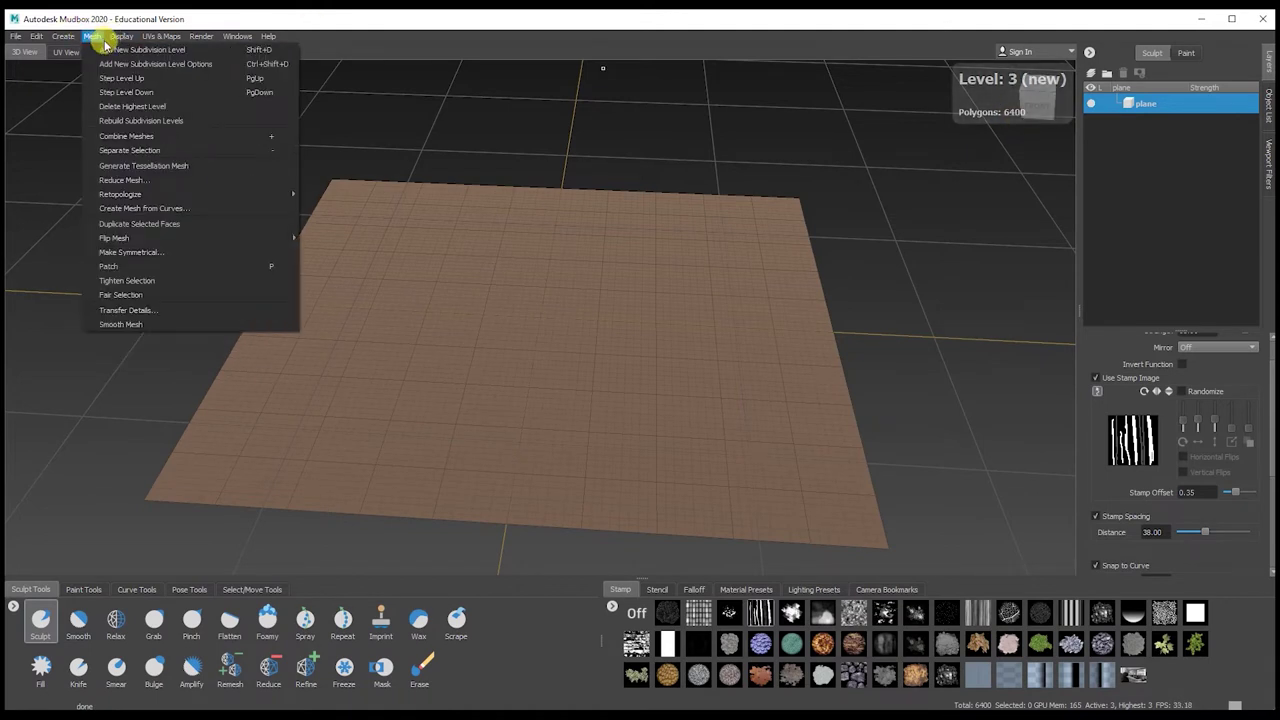
left_click(106, 47)
left_click(97, 38)
left_click(102, 47)
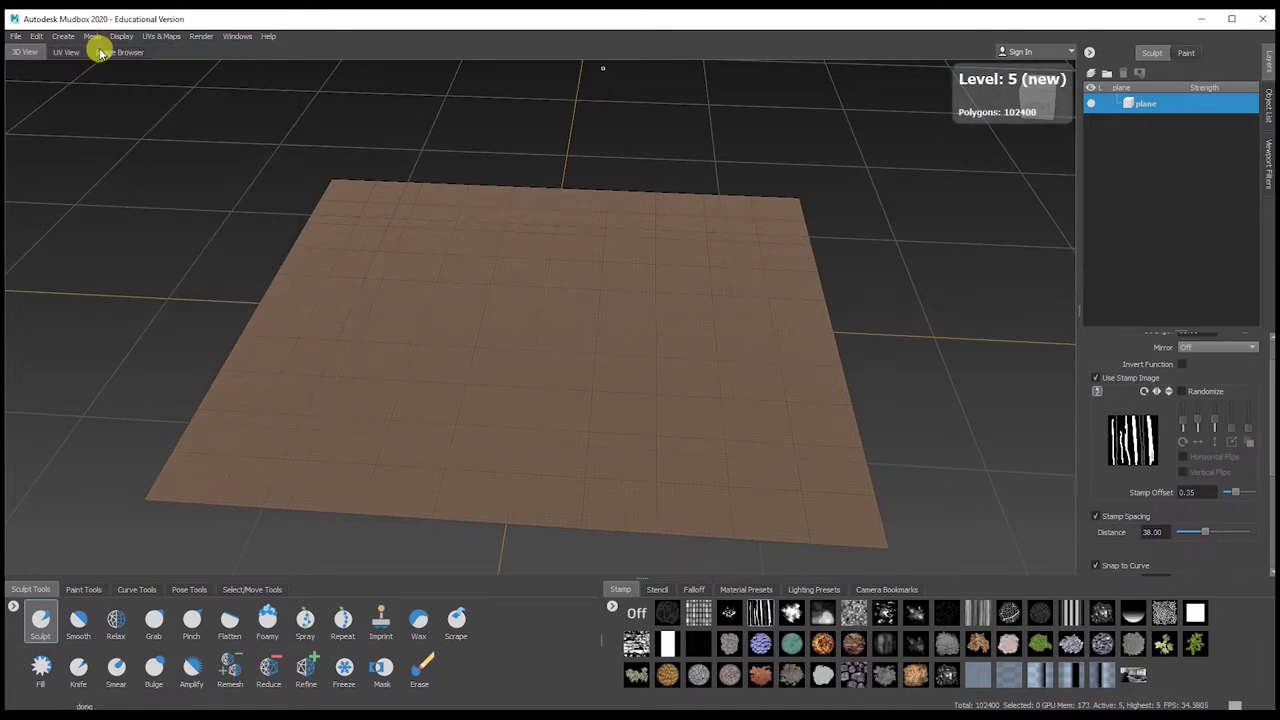
left_click(97, 39)
left_click(104, 47)
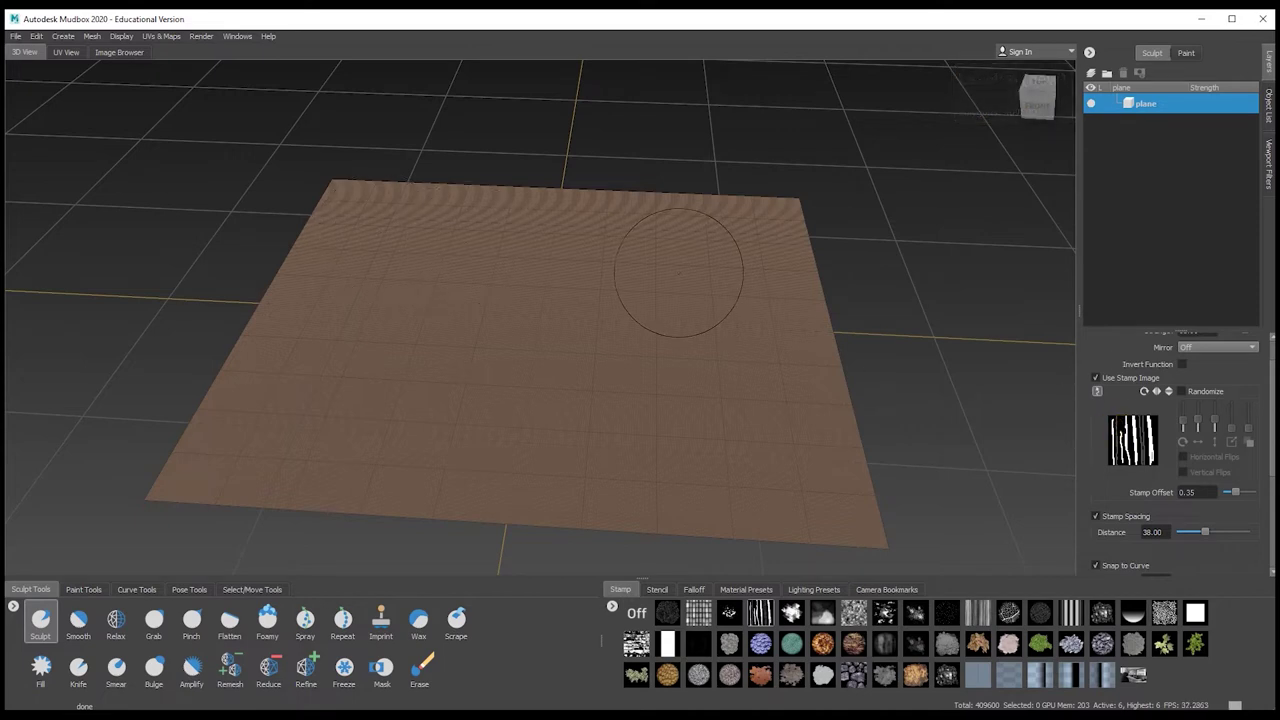
Try a diagonal stamp stroke across the subdivided plane and inspect its detail up close
left_click_drag(697, 271, 465, 400)
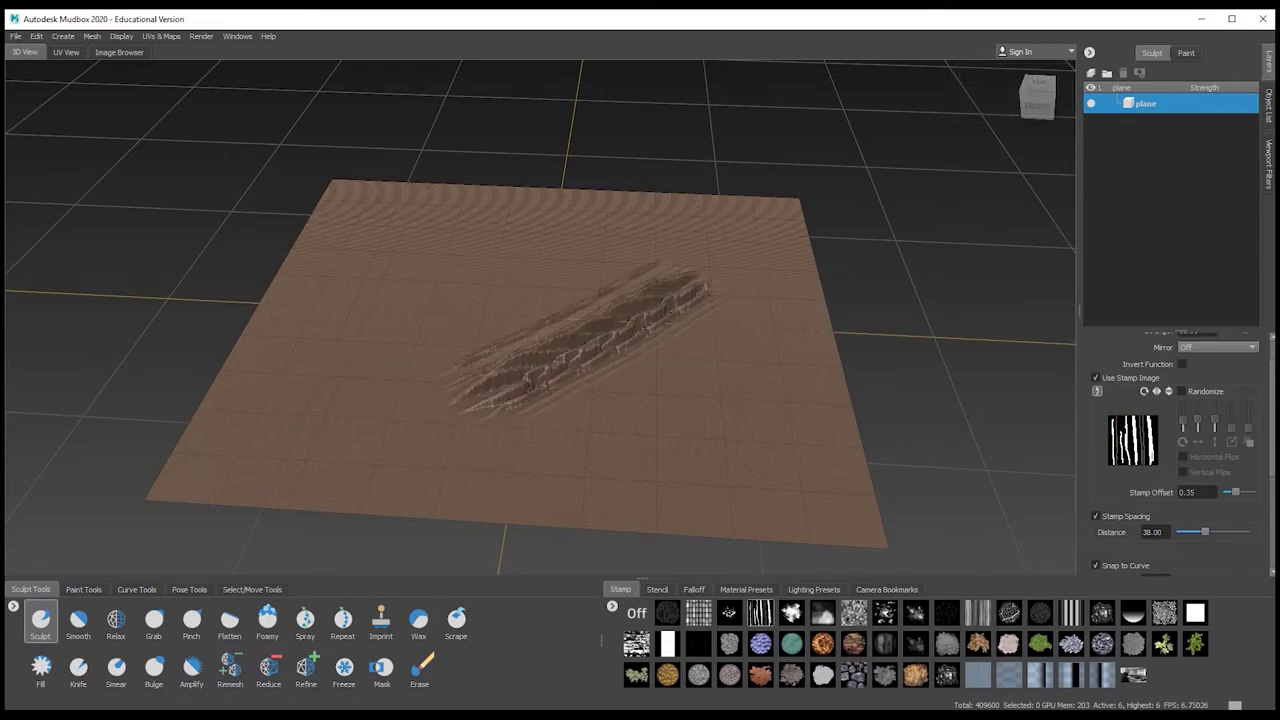
scroll(603, 366, "up", 5)
mouse_move(636, 357)
left_mouse_down("alt")
mouse_move(613, 357)
mouse_move(690, 325)
mouse_move(750, 320)
mouse_move(590, 320)
left_mouse_up("alt")
scroll(665, 370, "down", 6)
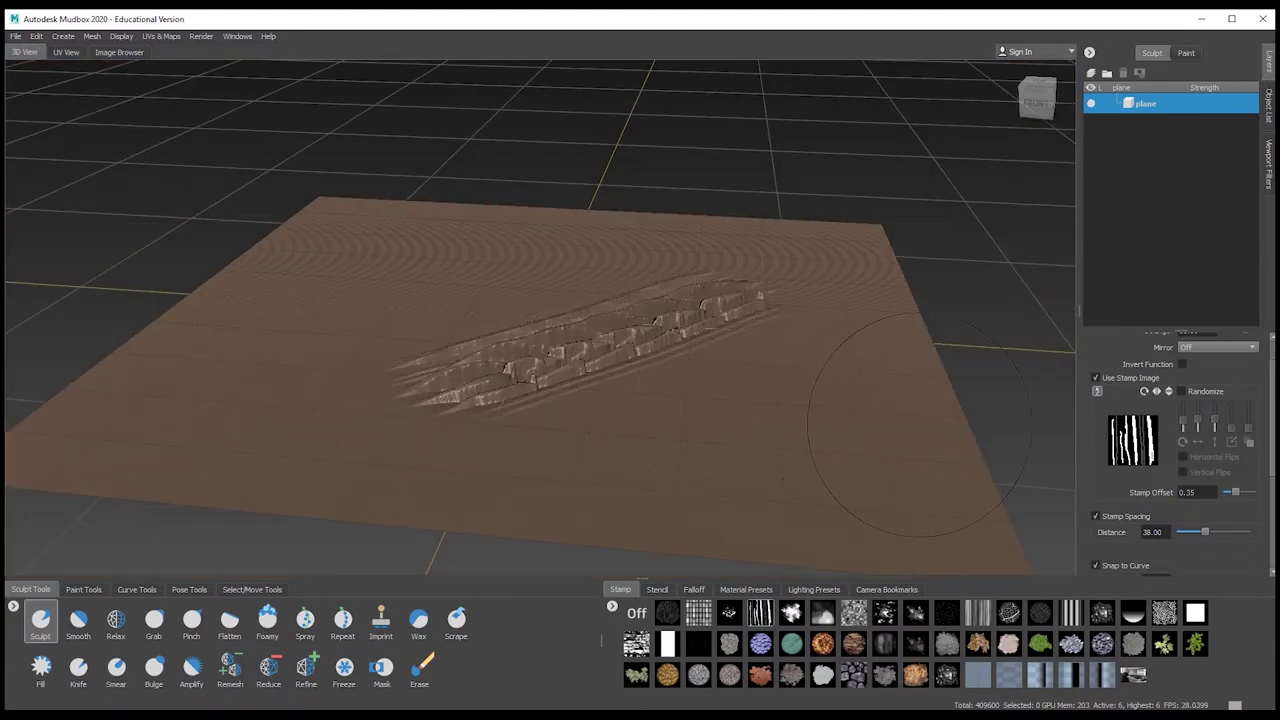
Set the brush strength to 19.50 and size to 73.20, try the stamp with these settings, and undo all strokes
scroll(1165, 390, "up", 2)
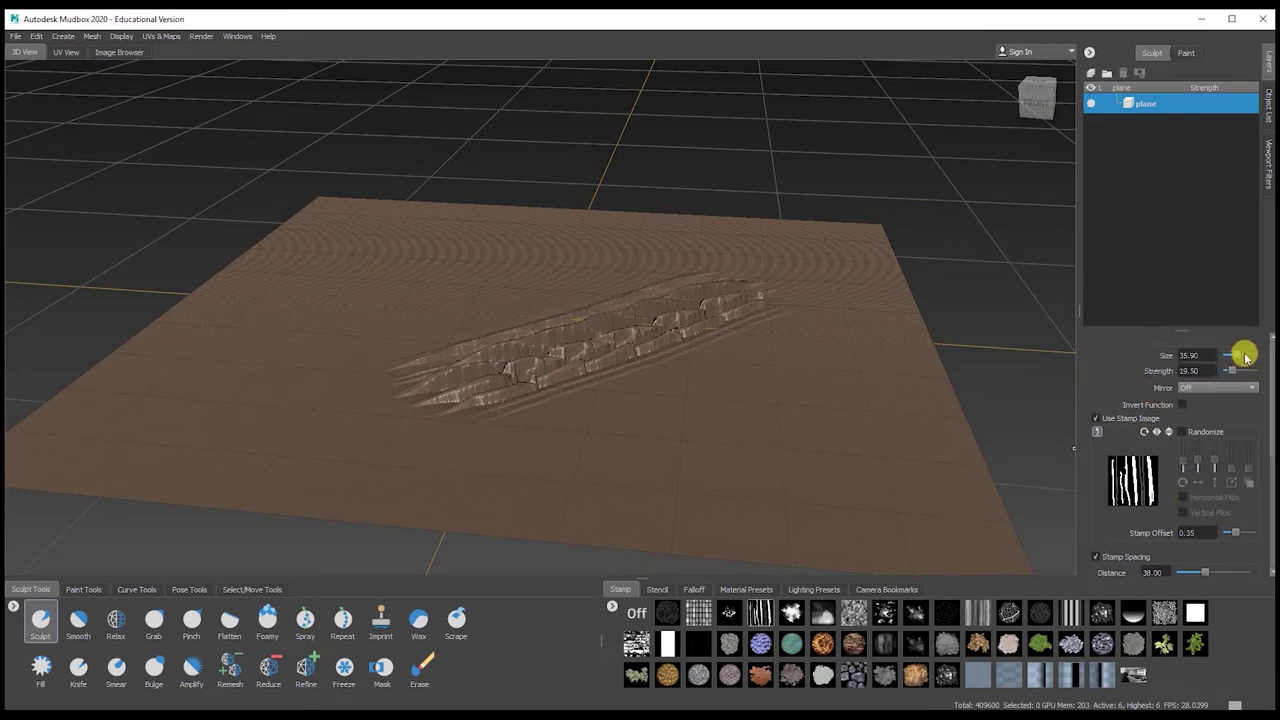
mouse_move(867, 389)
left_mouse_down()
mouse_move(740, 450)
mouse_move(610, 490)
mouse_move(900, 393)
left_mouse_up()
mouse_move(270, 300)
left_mouse_down("alt")
mouse_move(520, 400)
mouse_move(470, 265)
mouse_move(300, 281)
left_mouse_up("alt")
key("ctrl+z")
key("ctrl+z")
key("ctrl+z")
key("ctrl+z")
key("ctrl+z")
key("ctrl+z")
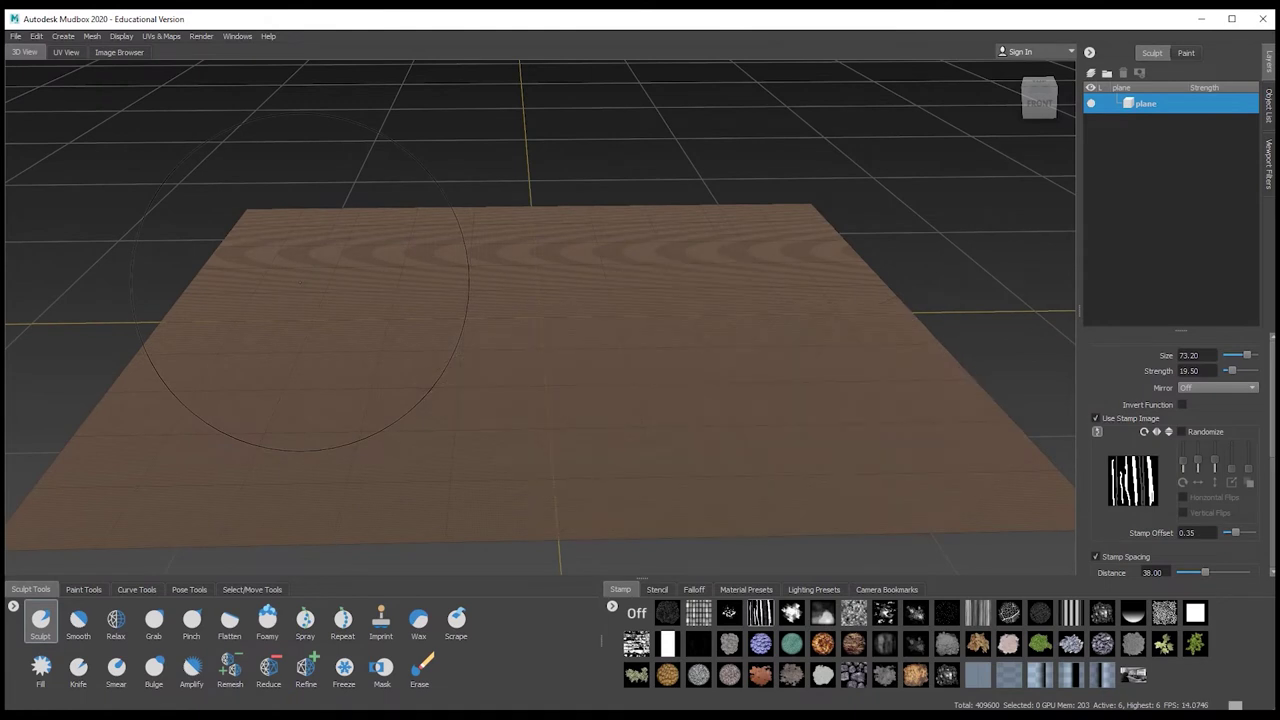
Rotate the stamp image to horizontal streaks, try a stroke with Randomize enabled, undo it, and disable Randomize
left_click(1181, 432)
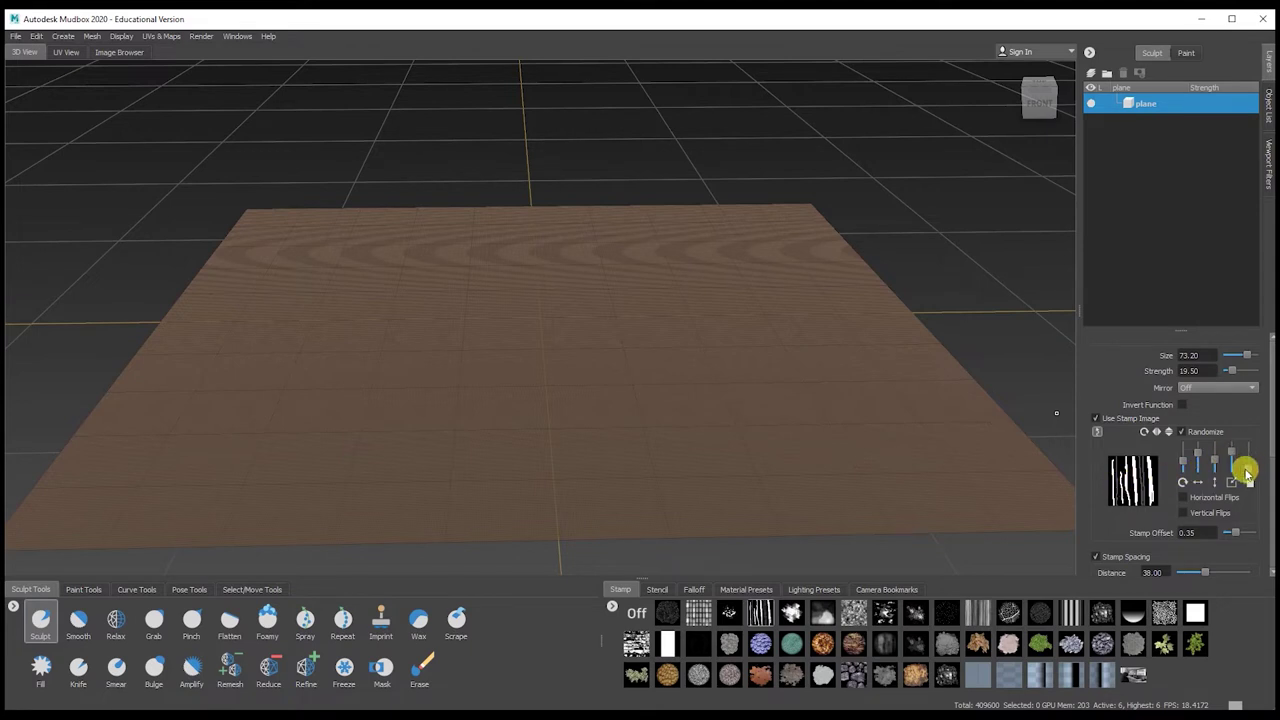
left_click(1144, 431)
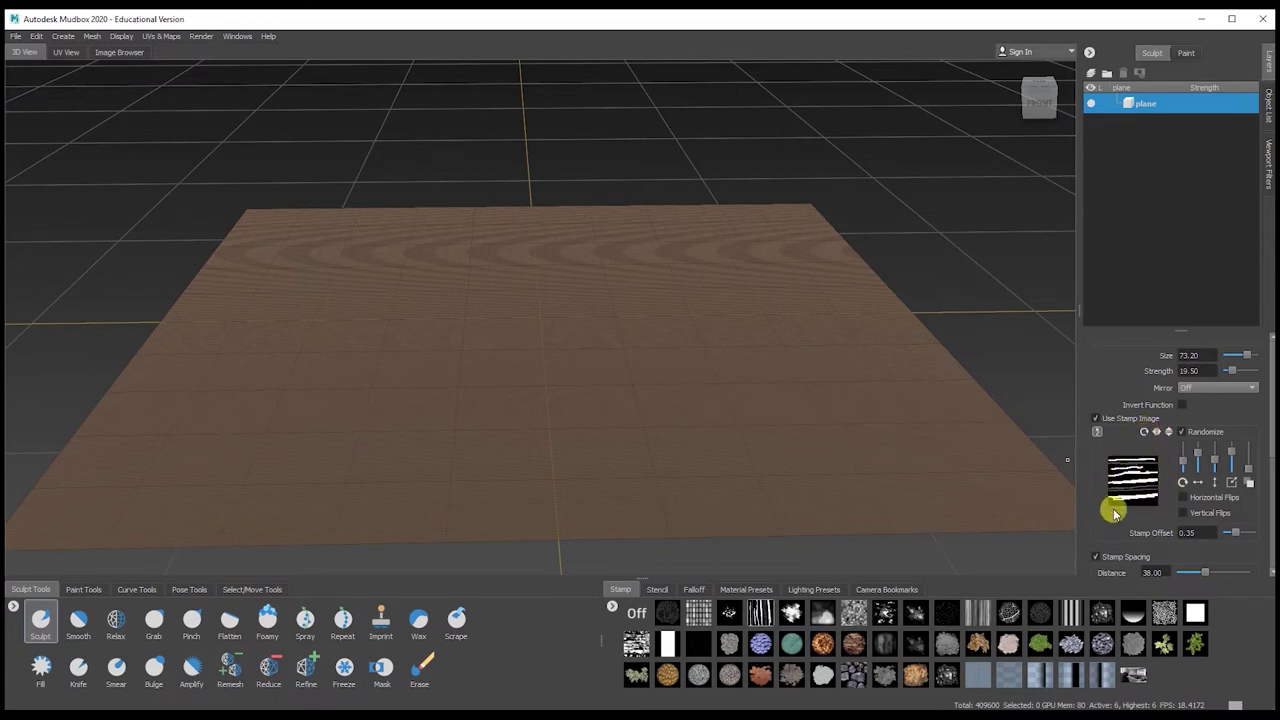
left_click_drag(766, 371, 575, 385)
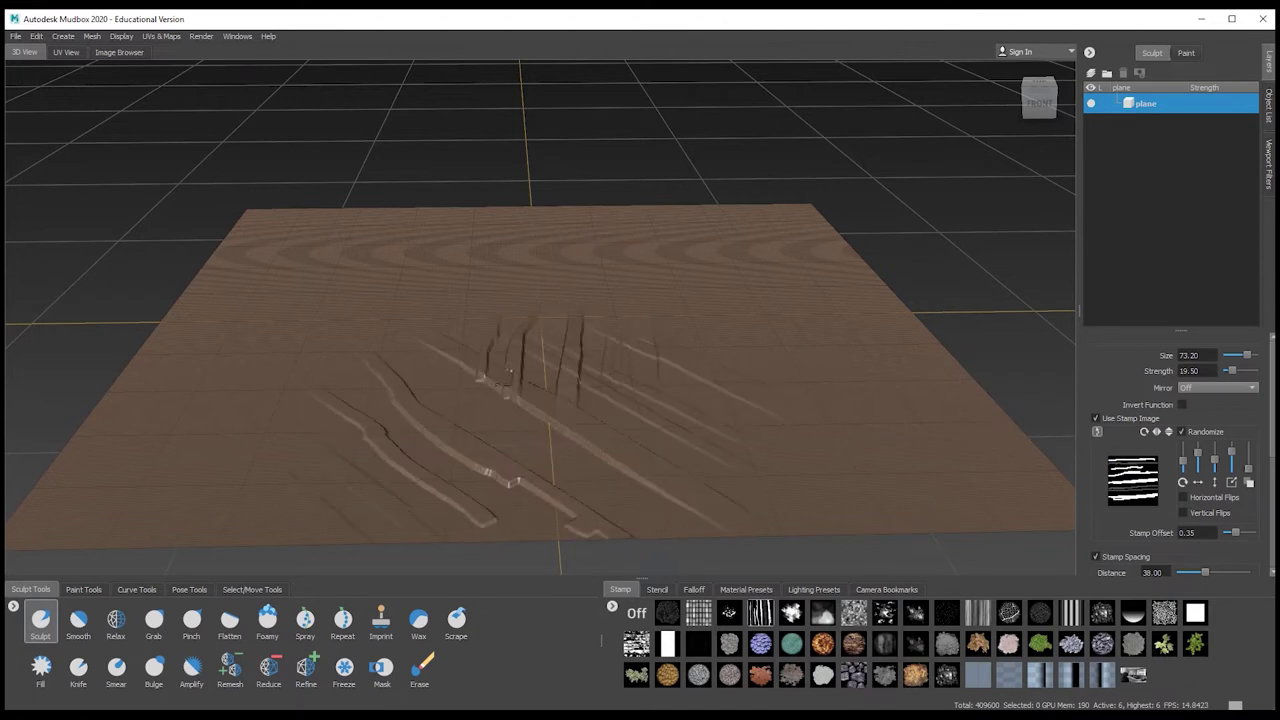
key("ctrl+z")
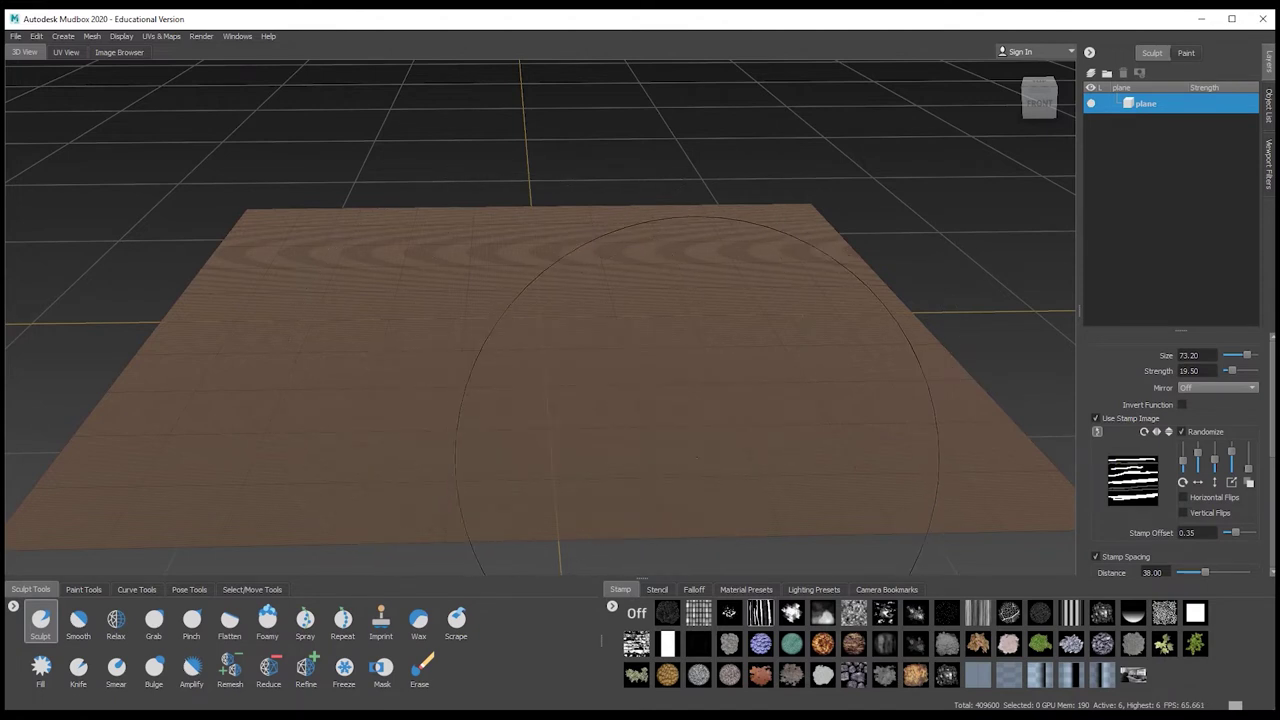
left_click(1182, 433)
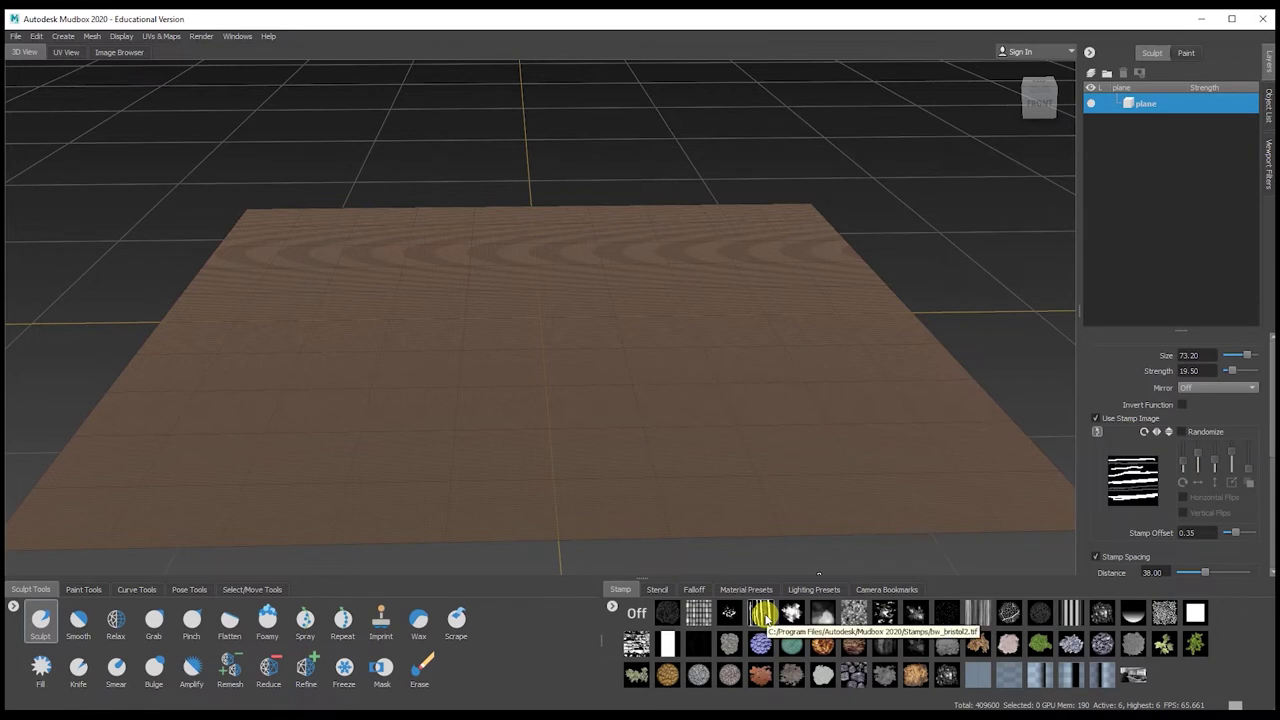
View the options for adding, deleting, and renaming stamps, and dismiss them without choosing any
right_click(614, 608)
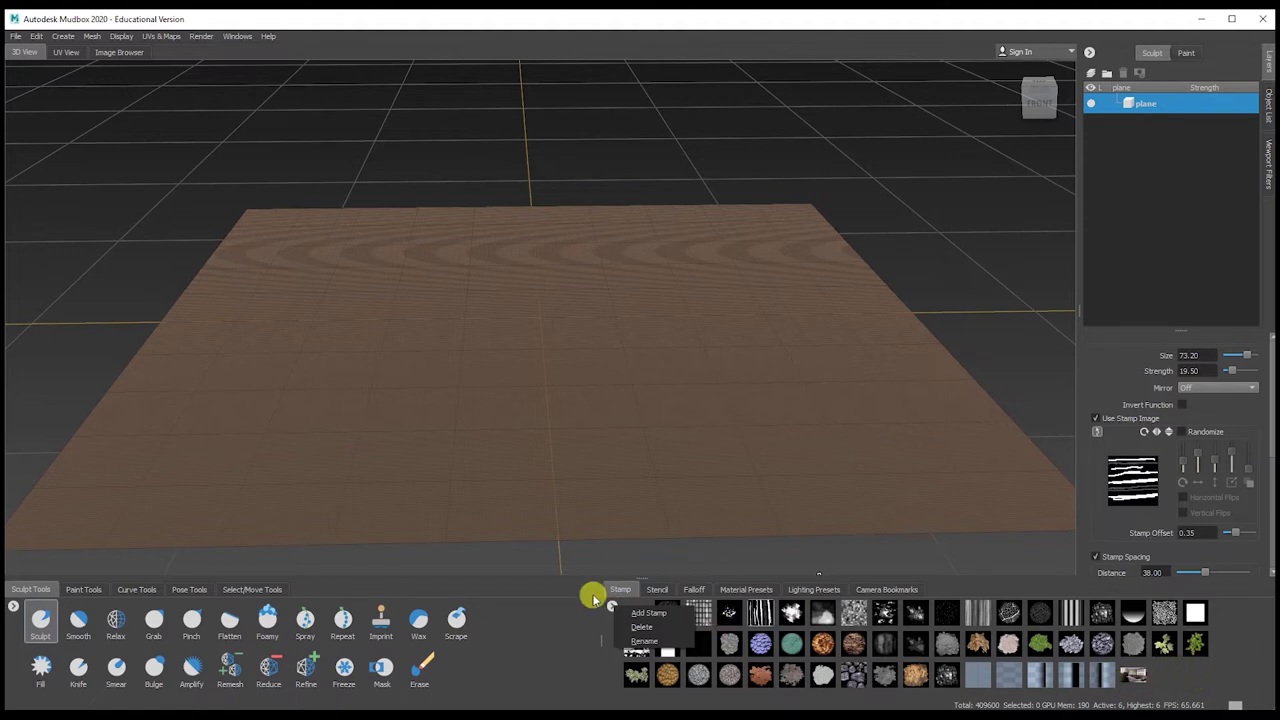
left_click(643, 20)
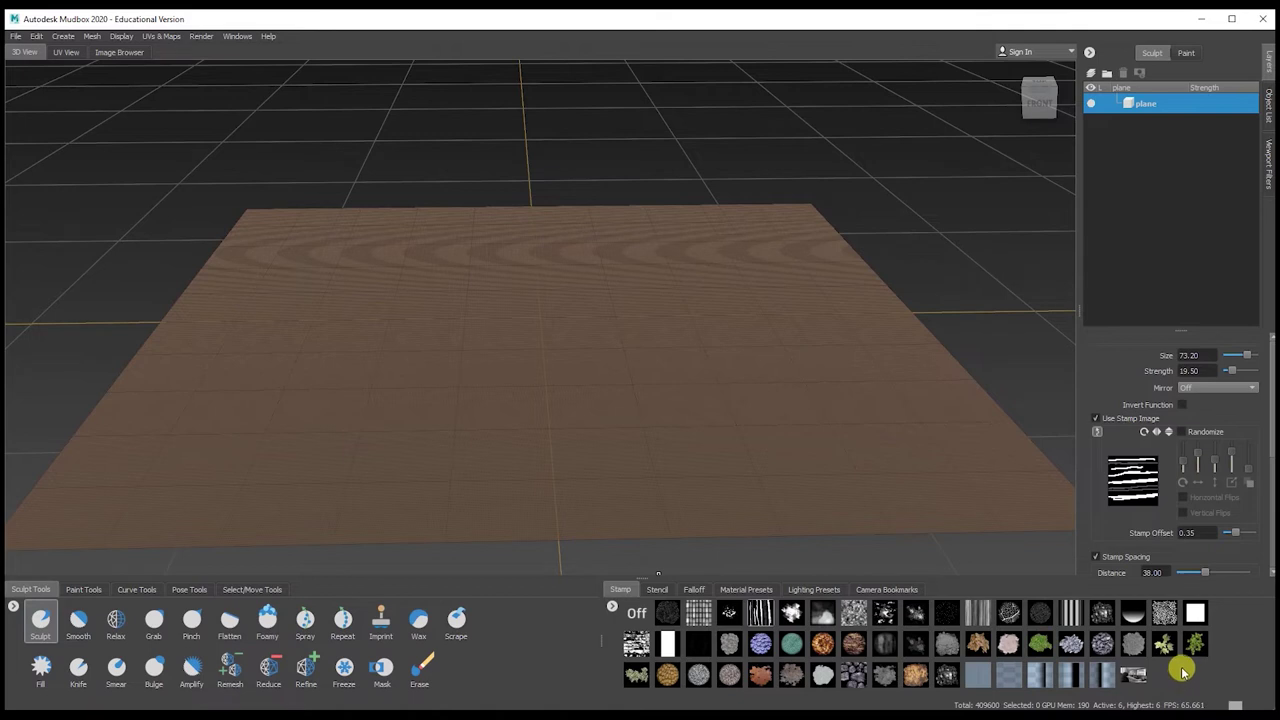
Choose the yellow cracked-pattern stamp image, try a diagonal Sculpt stroke across the plane, and undo the stroke
scroll(1160, 518, "down", 2)
scroll(1160, 518, "up", 2)
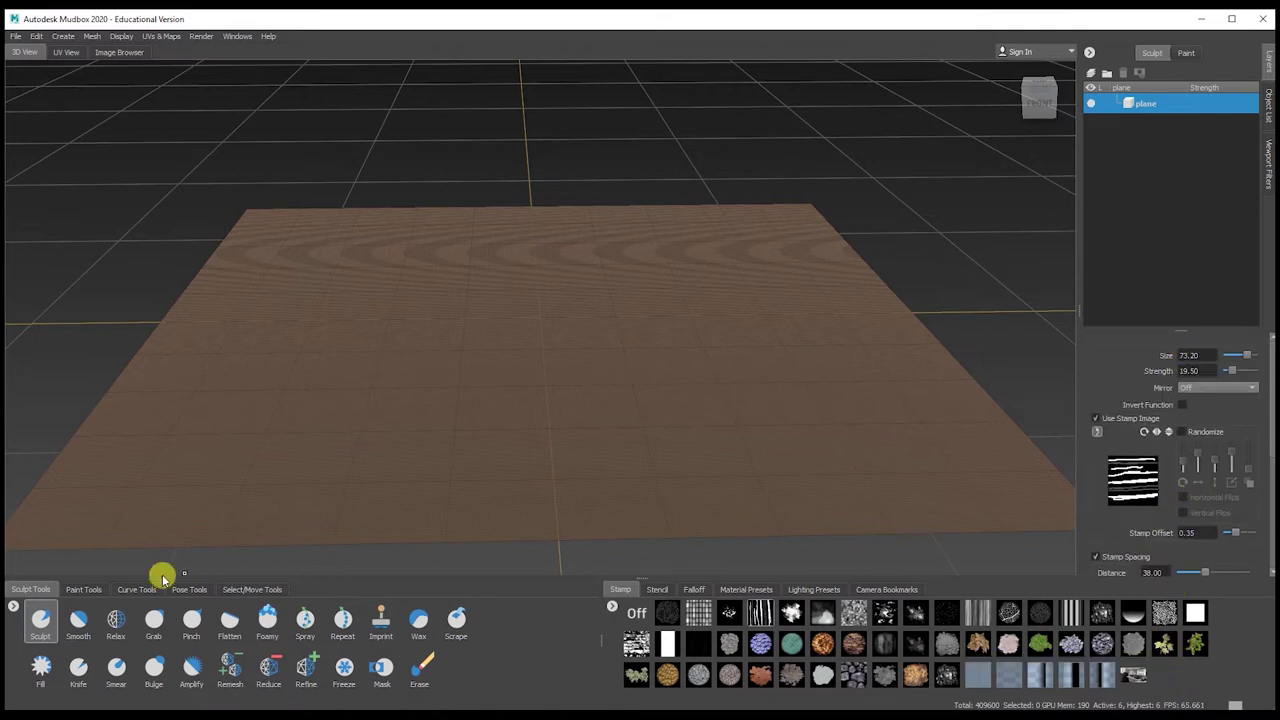
scroll(1196, 487, "down", 1)
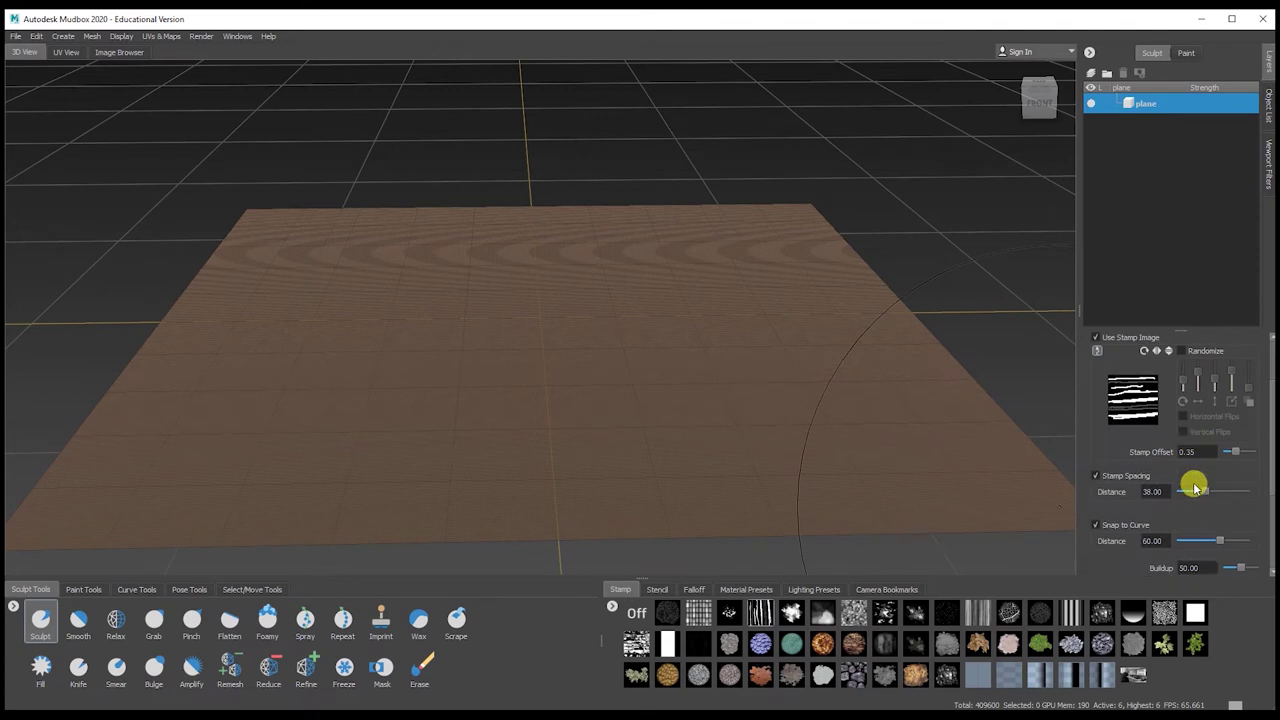
scroll(1196, 487, "down", 1)
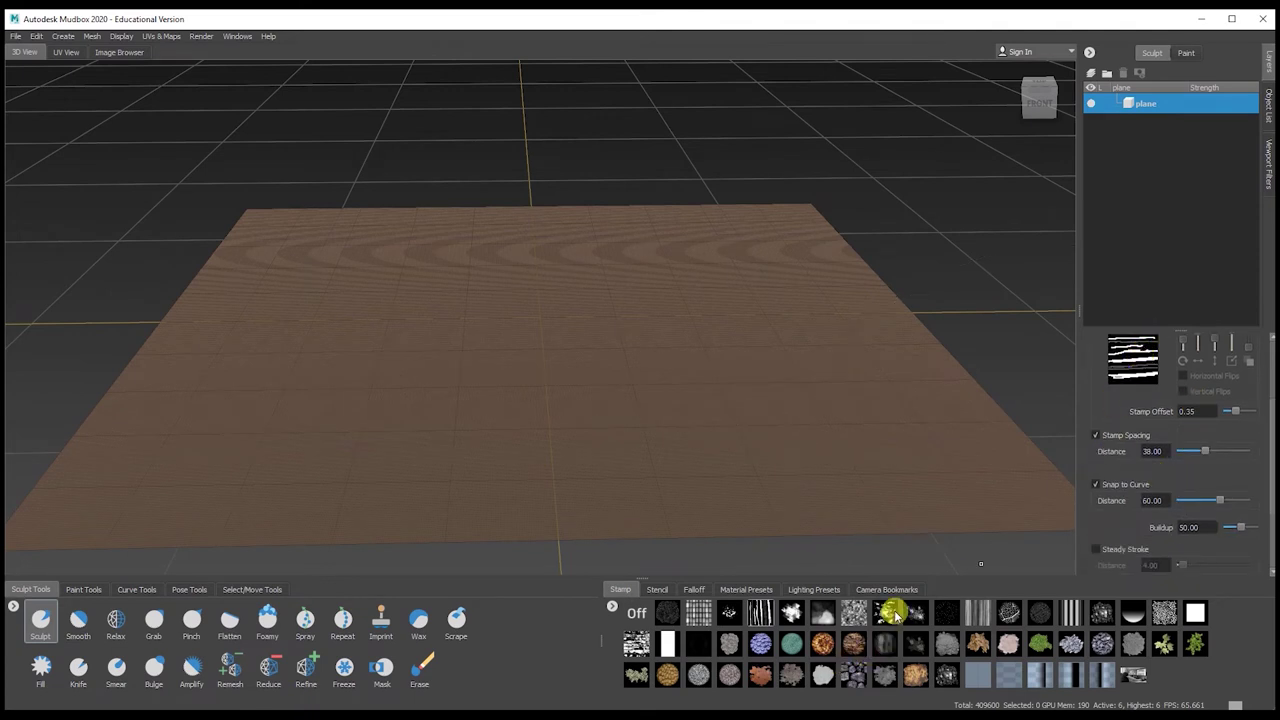
left_click(667, 675)
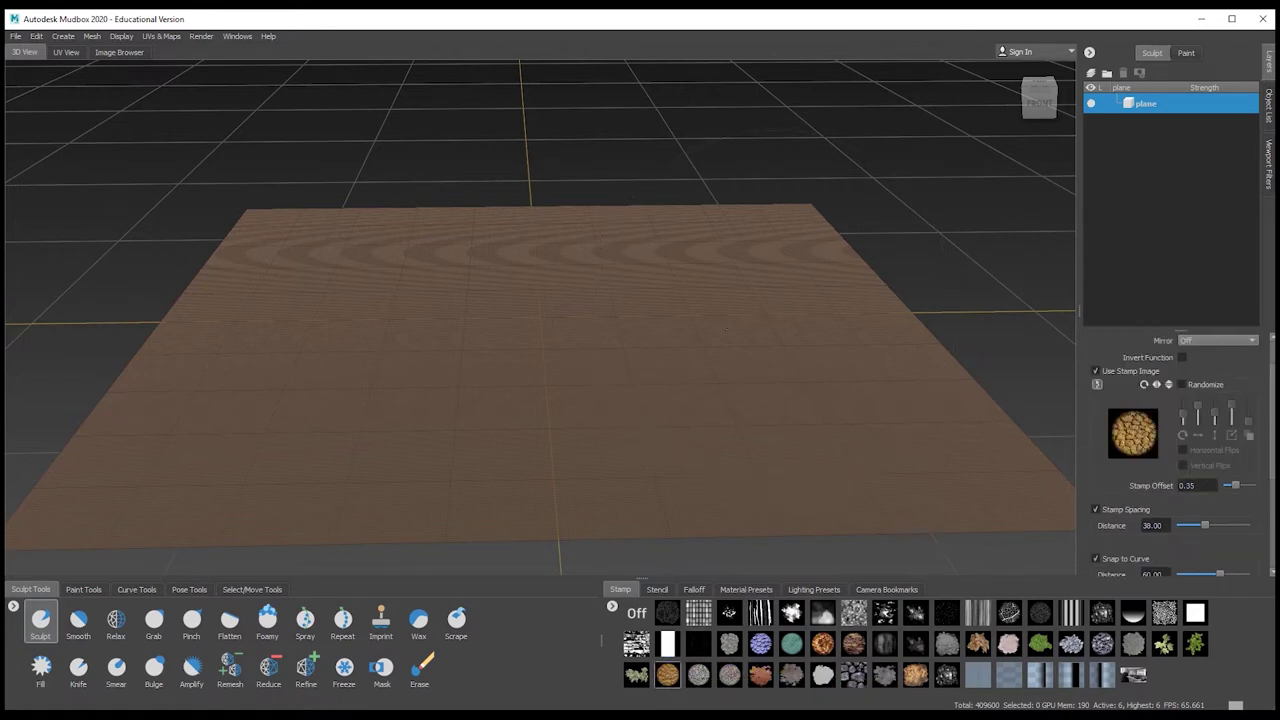
left_click_drag(688, 345, 510, 415)
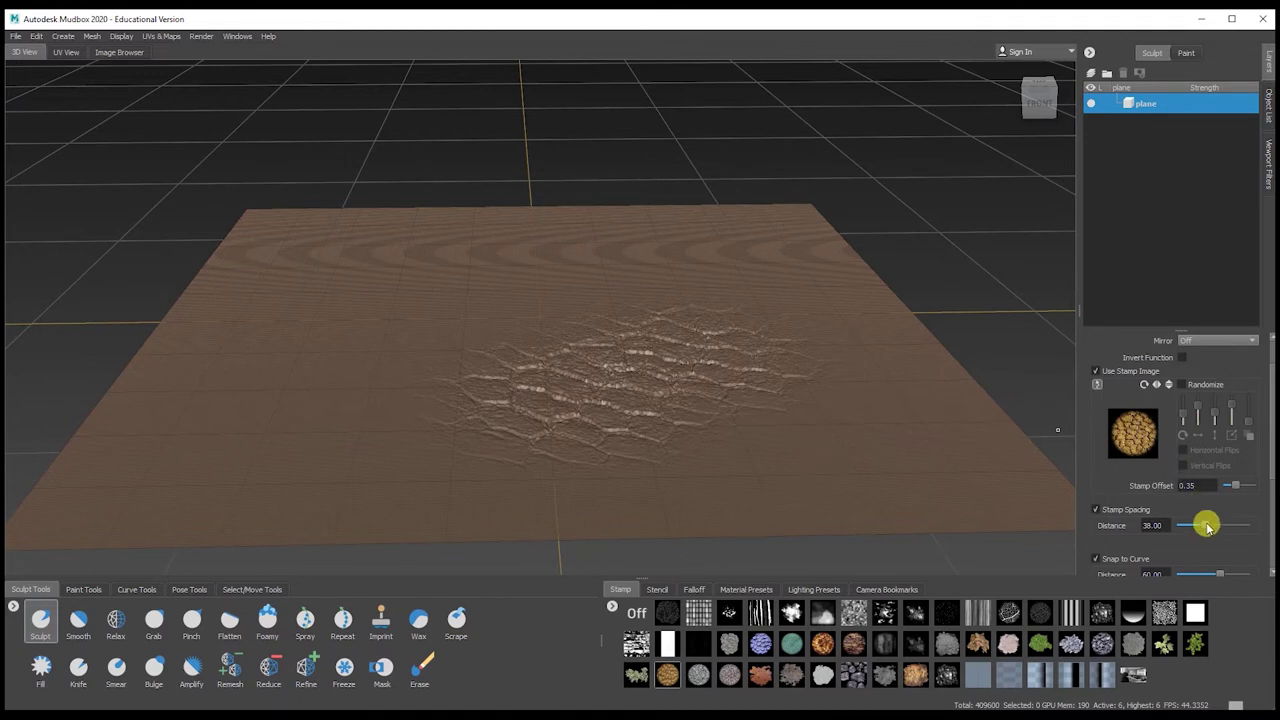
key("ctrl+z")
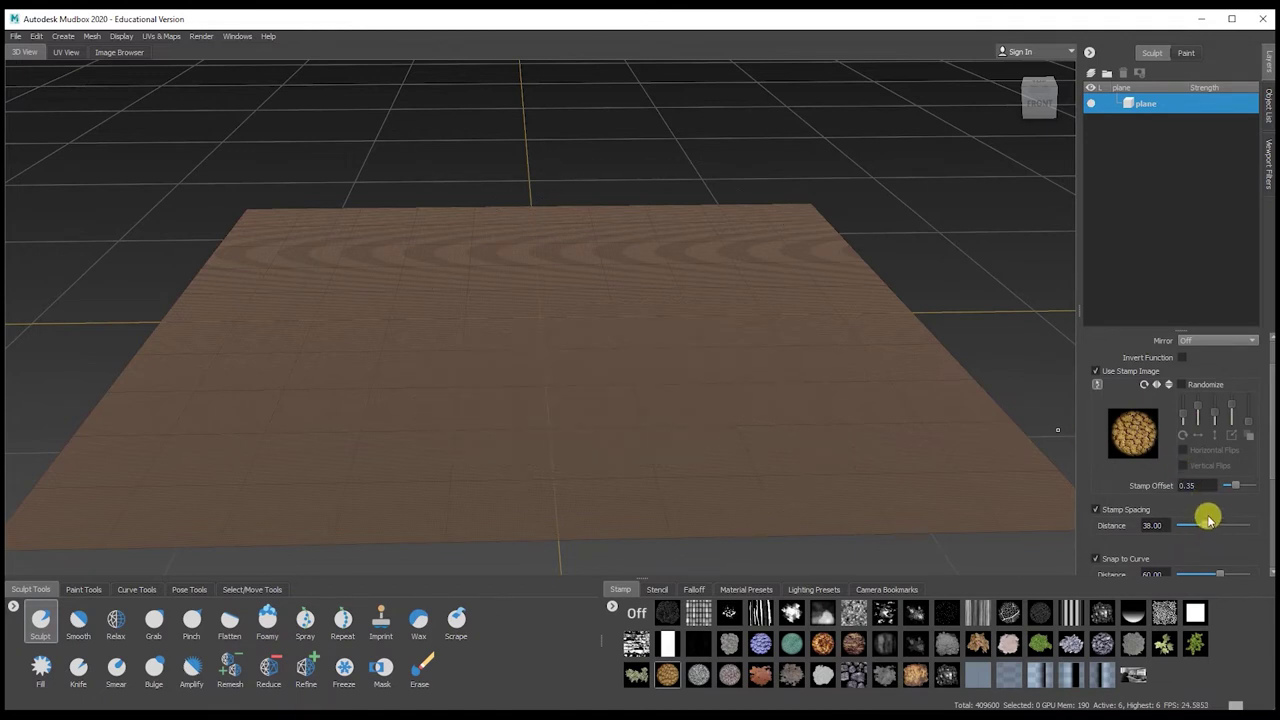
Set the stamp spacing distance to 89.00, try a stroke across the plane, and undo it
left_click_drag(1211, 527, 1240, 530)
left_click_drag(617, 319, 356, 380)
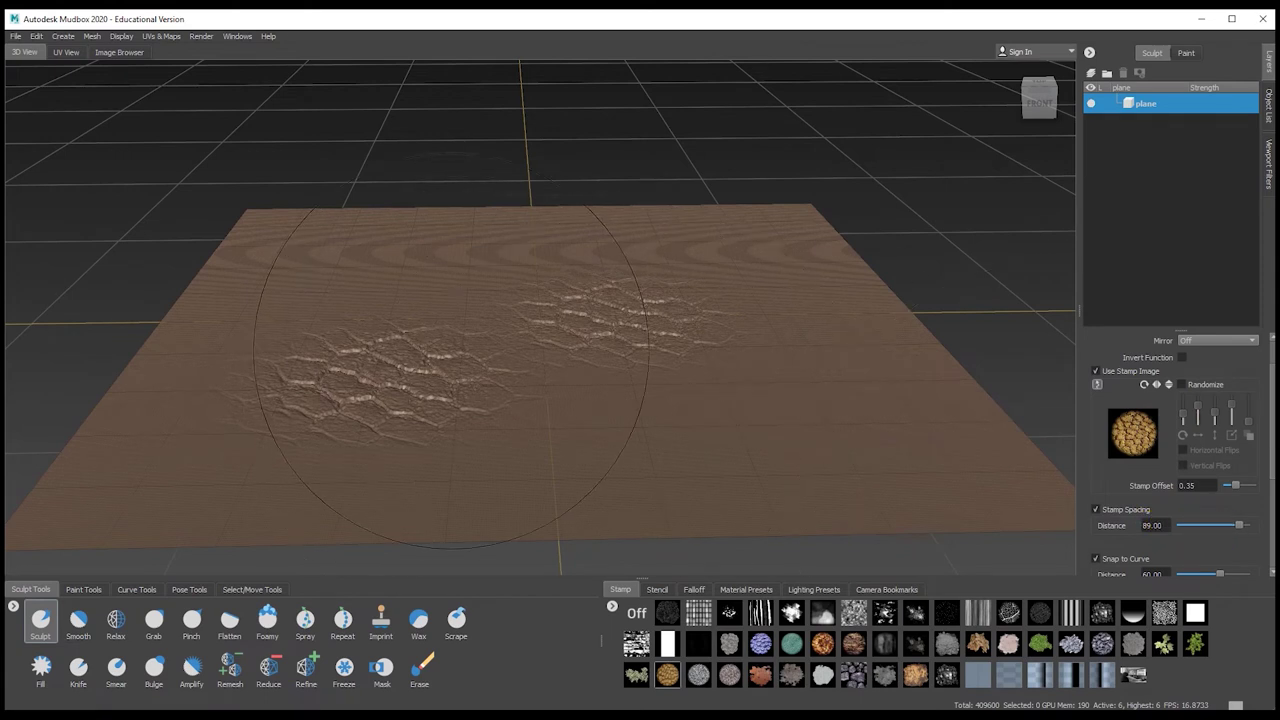
key("ctrl+z")
Set the stamp spacing distance to 7.00, try dense overlapping stamping on the plane, and undo the strokes
left_click_drag(1235, 525, 1188, 529)
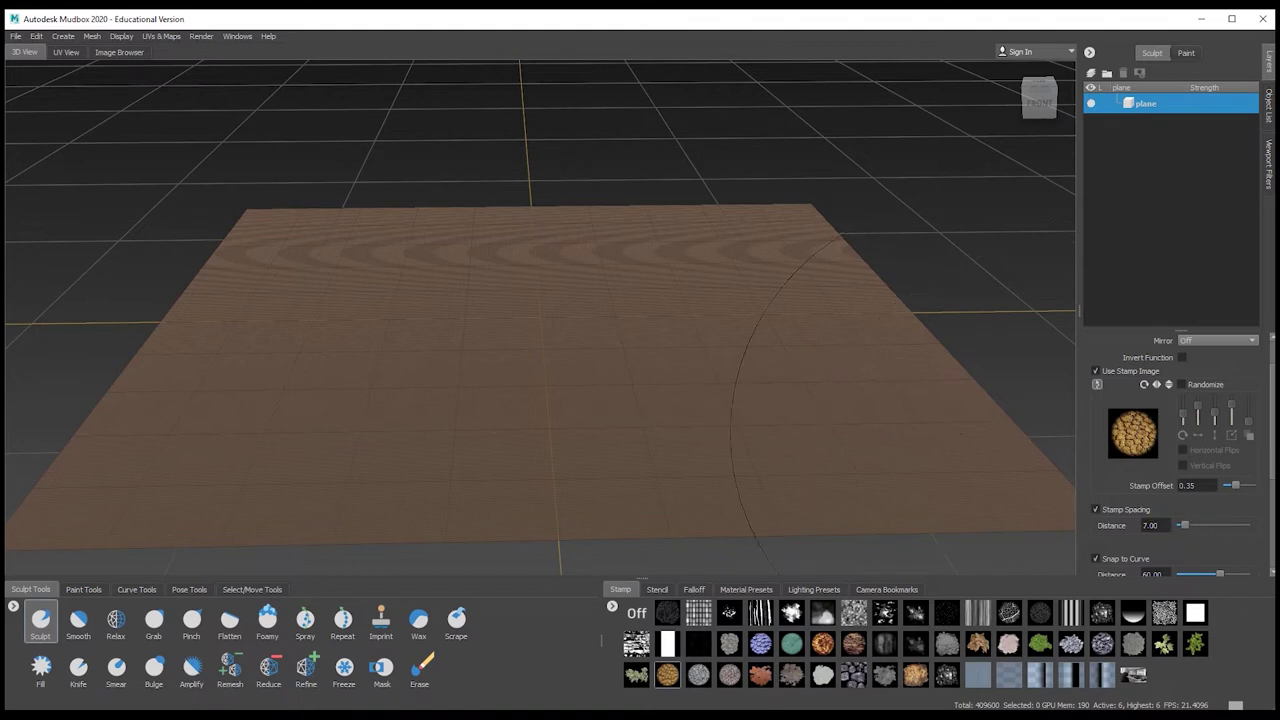
mouse_move(730, 275)
left_mouse_down()
mouse_move(660, 285)
mouse_move(610, 320)
mouse_move(560, 390)
mouse_move(600, 480)
mouse_move(590, 472)
mouse_move(632, 362)
mouse_move(762, 276)
mouse_move(895, 310)
mouse_move(960, 440)
mouse_move(1000, 480)
mouse_move(800, 300)
left_mouse_up()
key("ctrl+z")
key("ctrl+z")
key("ctrl+z")
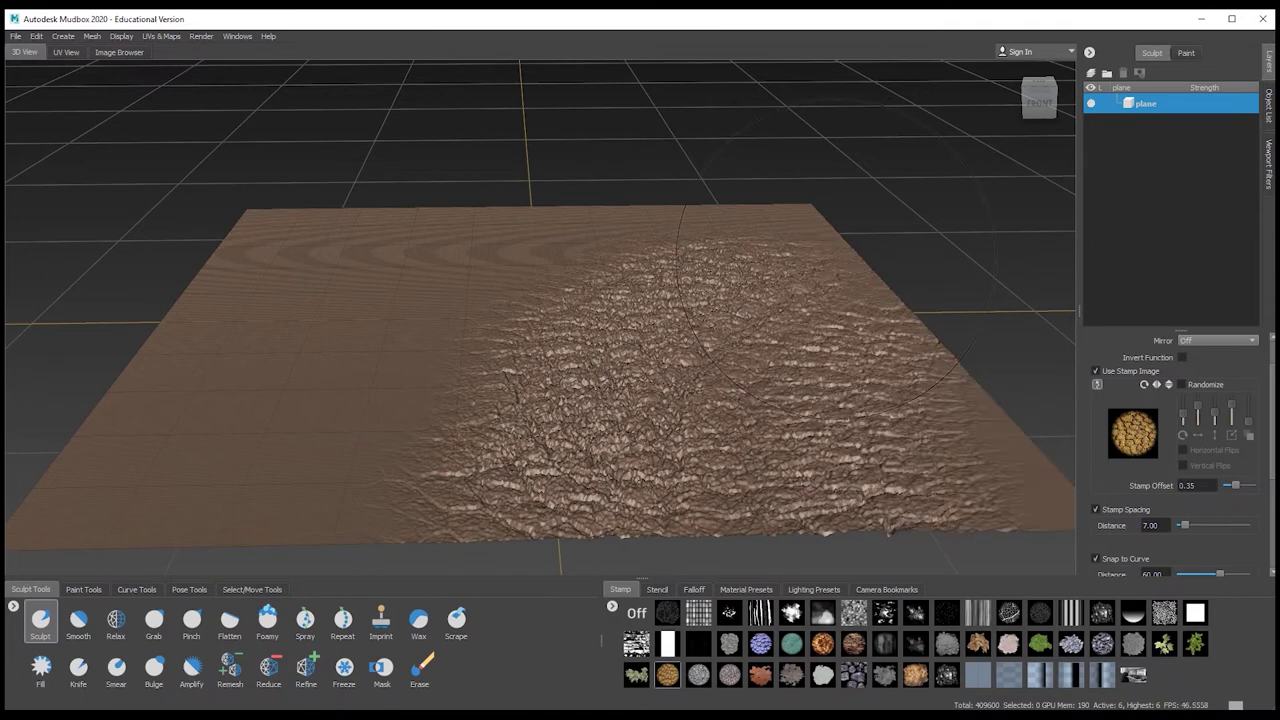
Expand the Sculpt brush's Falloff settings, try a stroke with the current falloff curve, and undo it
scroll(1204, 568, "down", 2)
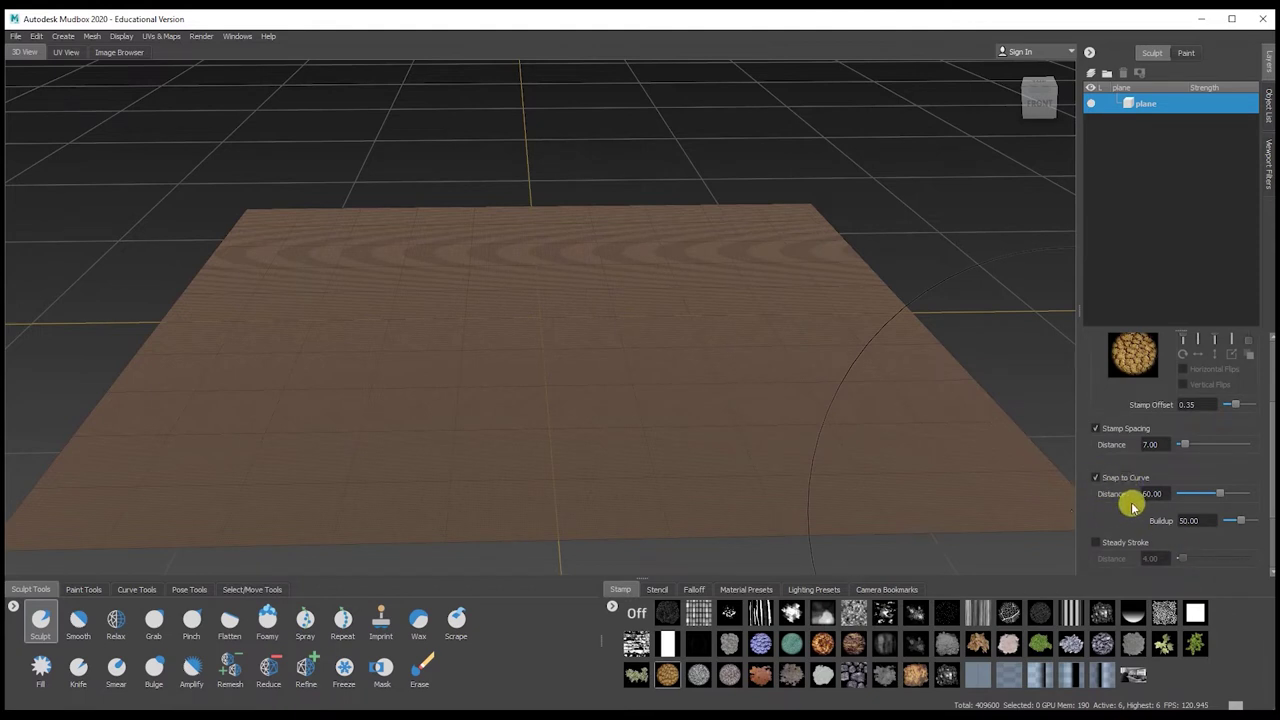
scroll(1131, 503, "down", 2)
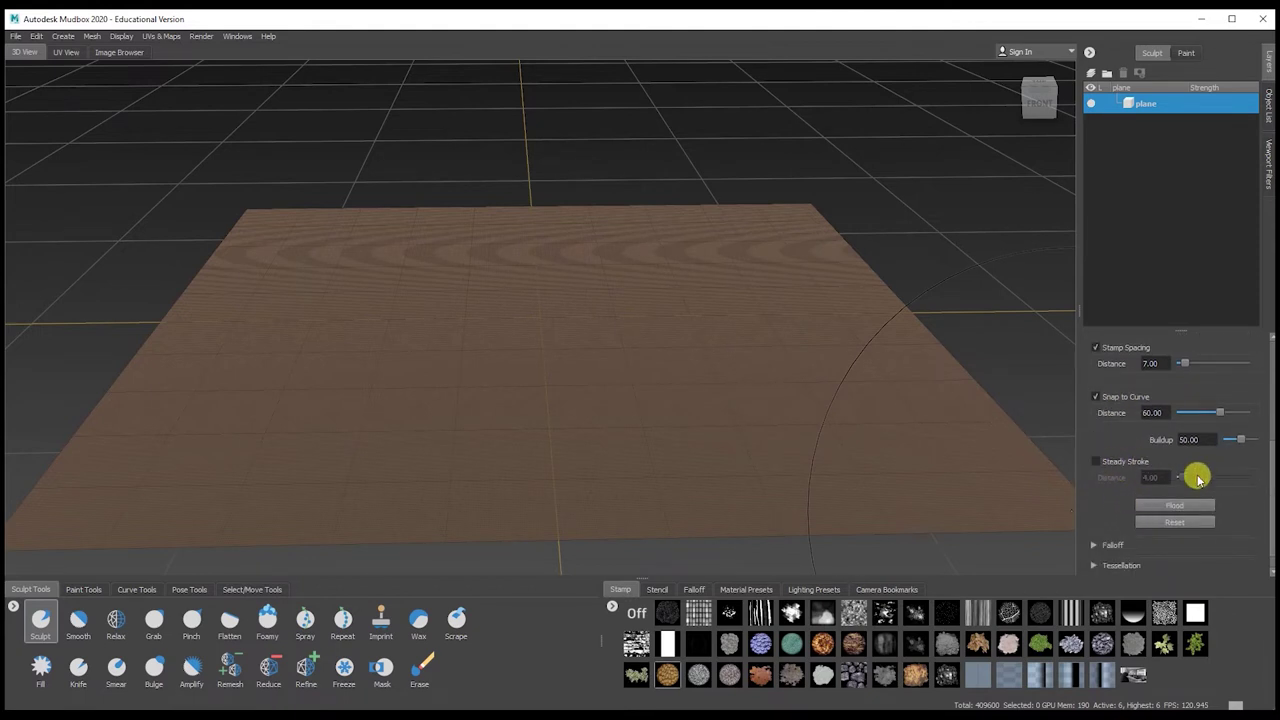
scroll(1220, 485, "down", 1)
left_click(1093, 522)
scroll(1220, 517, "down", 3)
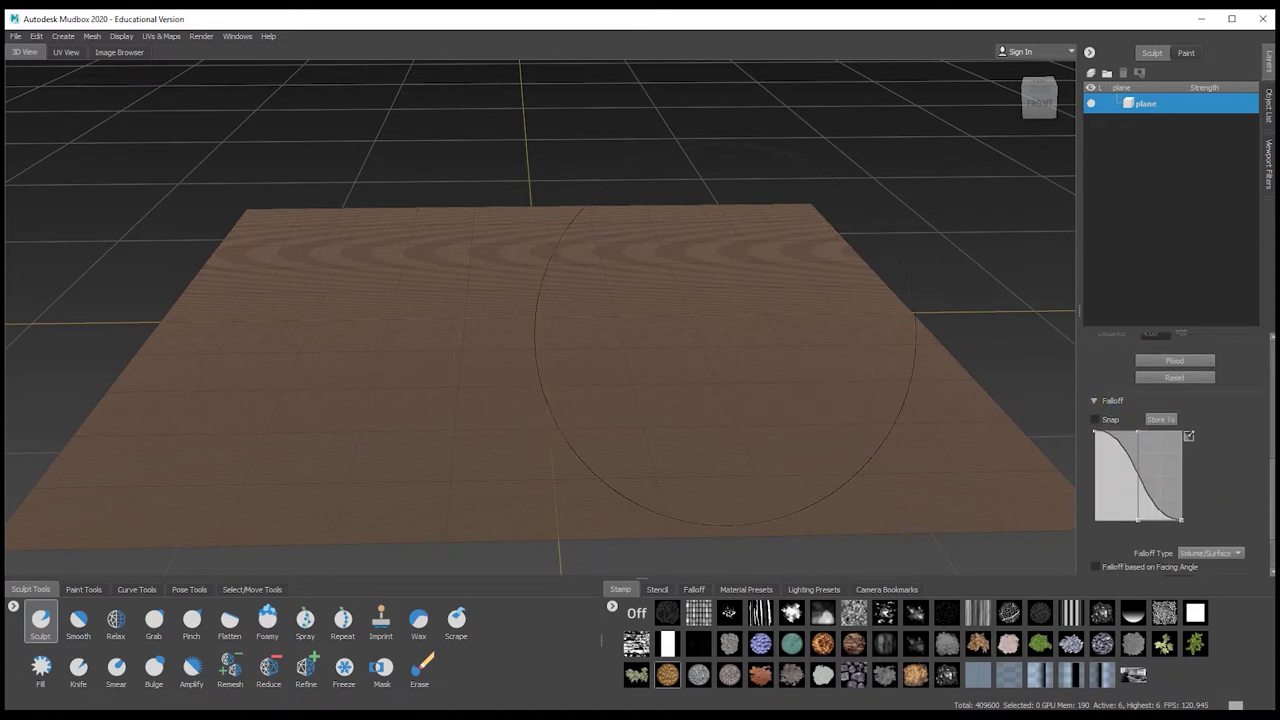
mouse_move(717, 300)
left_mouse_down()
mouse_move(640, 320)
mouse_move(505, 390)
left_mouse_up()
key("ctrl+z")
Reshape the brush's falloff curve by moving its control points and try strokes on the plane with it
mouse_move(1183, 478)
left_mouse_down()
mouse_move(1100, 486)
mouse_move(1143, 443)
mouse_move(1172, 467)
left_mouse_up()
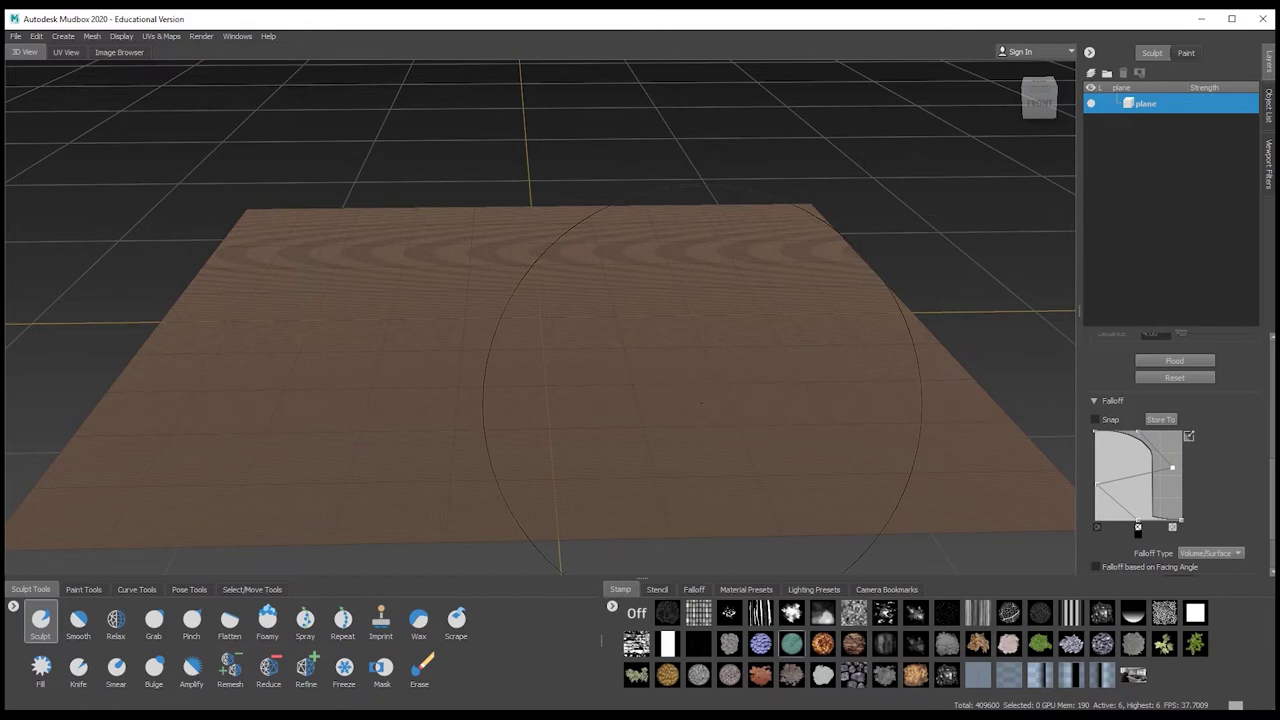
mouse_move(640, 354)
left_mouse_down()
mouse_move(620, 370)
mouse_move(692, 400)
mouse_move(740, 299)
mouse_move(725, 345)
mouse_move(1022, 532)
left_mouse_up()
left_click_drag(1120, 510, 1036, 490)
mouse_move(868, 376)
left_mouse_down()
mouse_move(840, 354)
mouse_move(836, 366)
mouse_move(858, 368)
left_mouse_up()
mouse_move(676, 517)
left_mouse_down("alt")
mouse_move(778, 535)
mouse_move(640, 400)
left_mouse_up("alt")
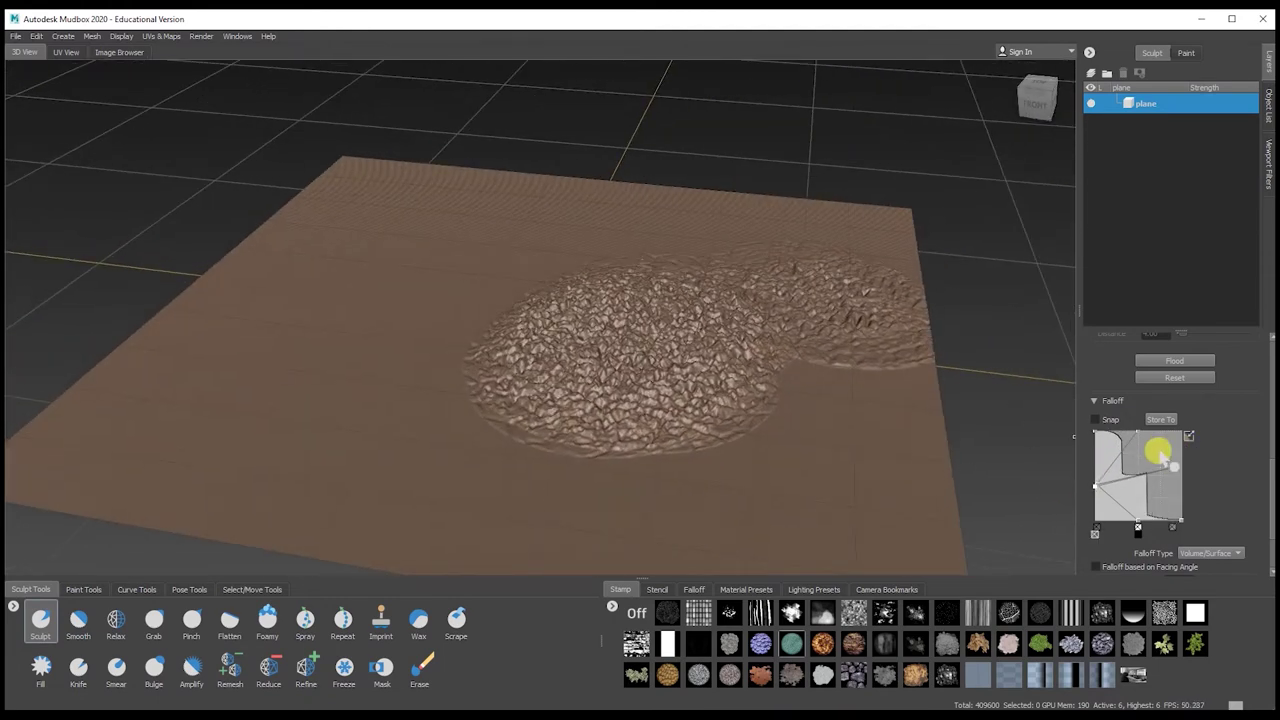
Reset the Sculpt brush settings and expand the Tessellation options
left_click(1175, 378)
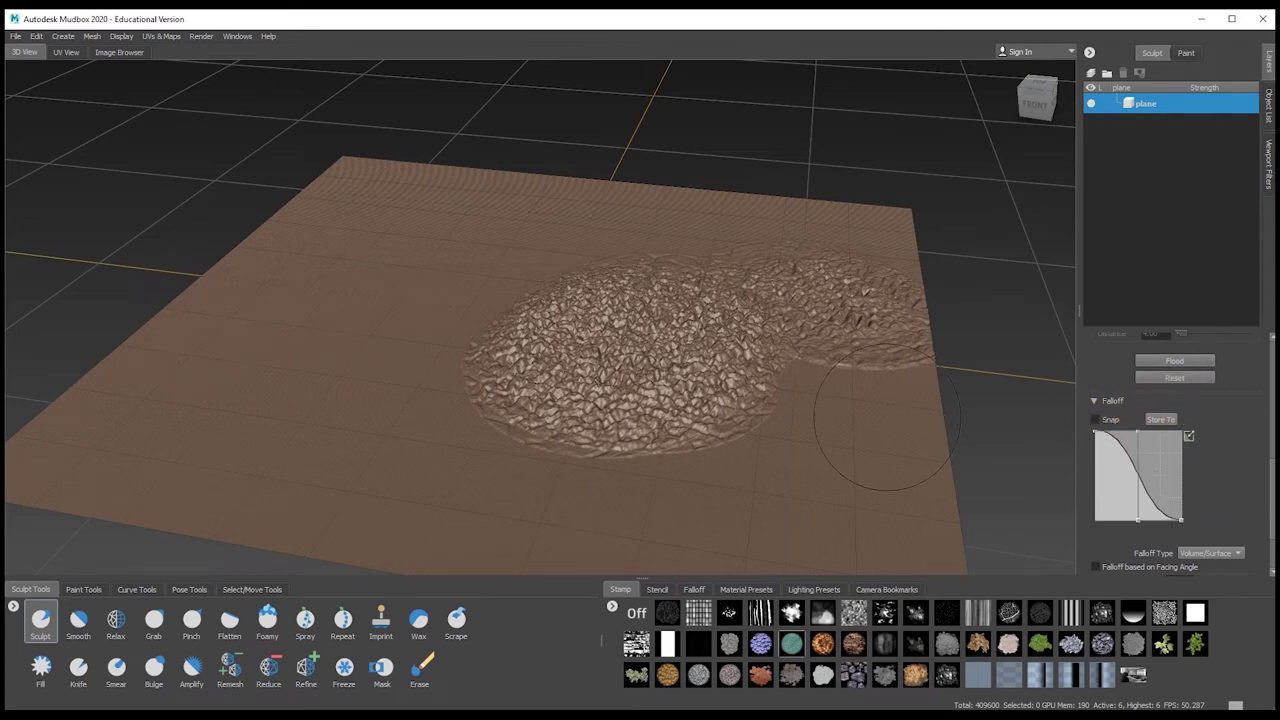
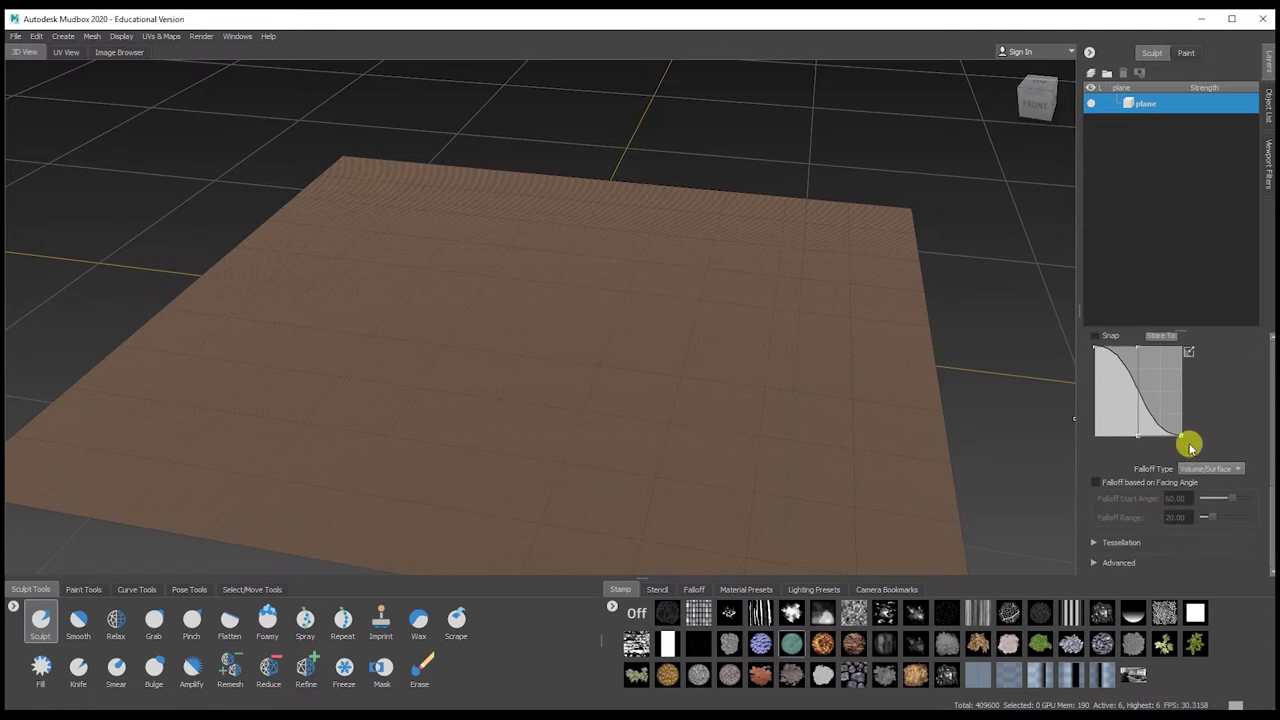
left_click(1095, 543)
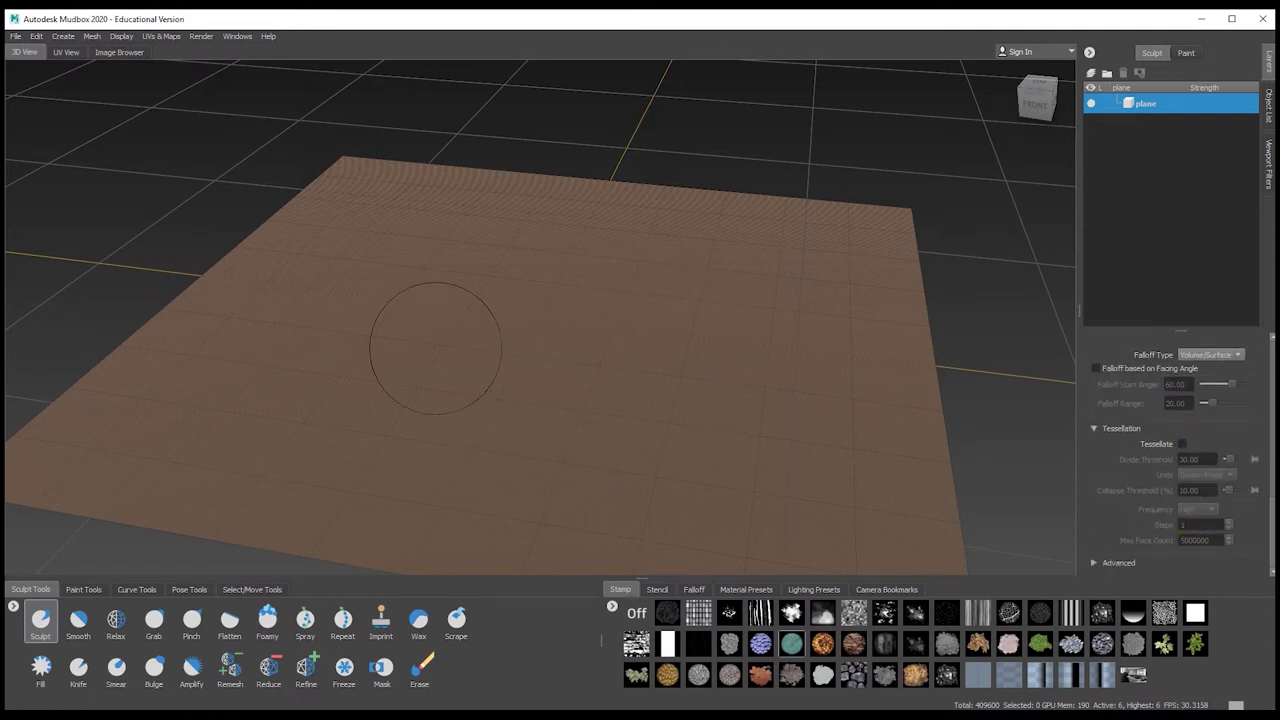
Switch to the Grab brush, set its strength to 63.40, and pull the plane's center up into a tall bump
left_click(155, 622)
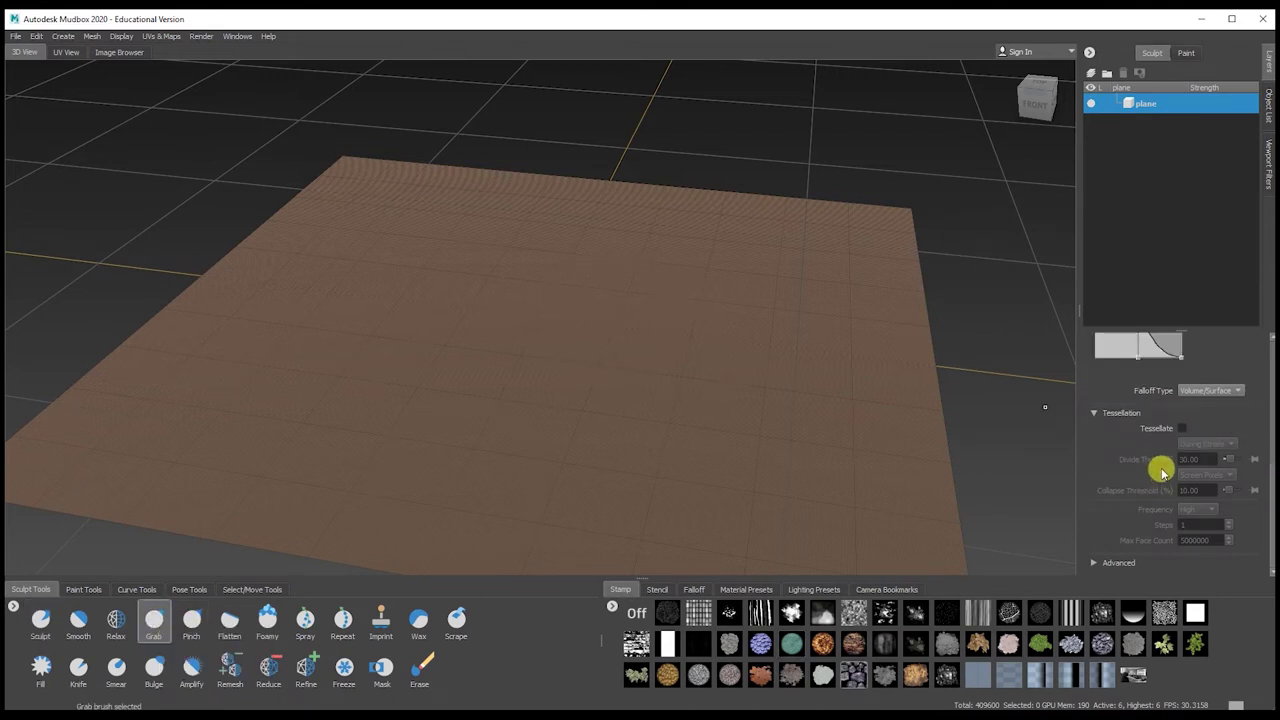
left_click_drag(621, 410, 985, 368, "alt")
scroll(1137, 398, "up", 3)
scroll(1143, 400, "up", 1)
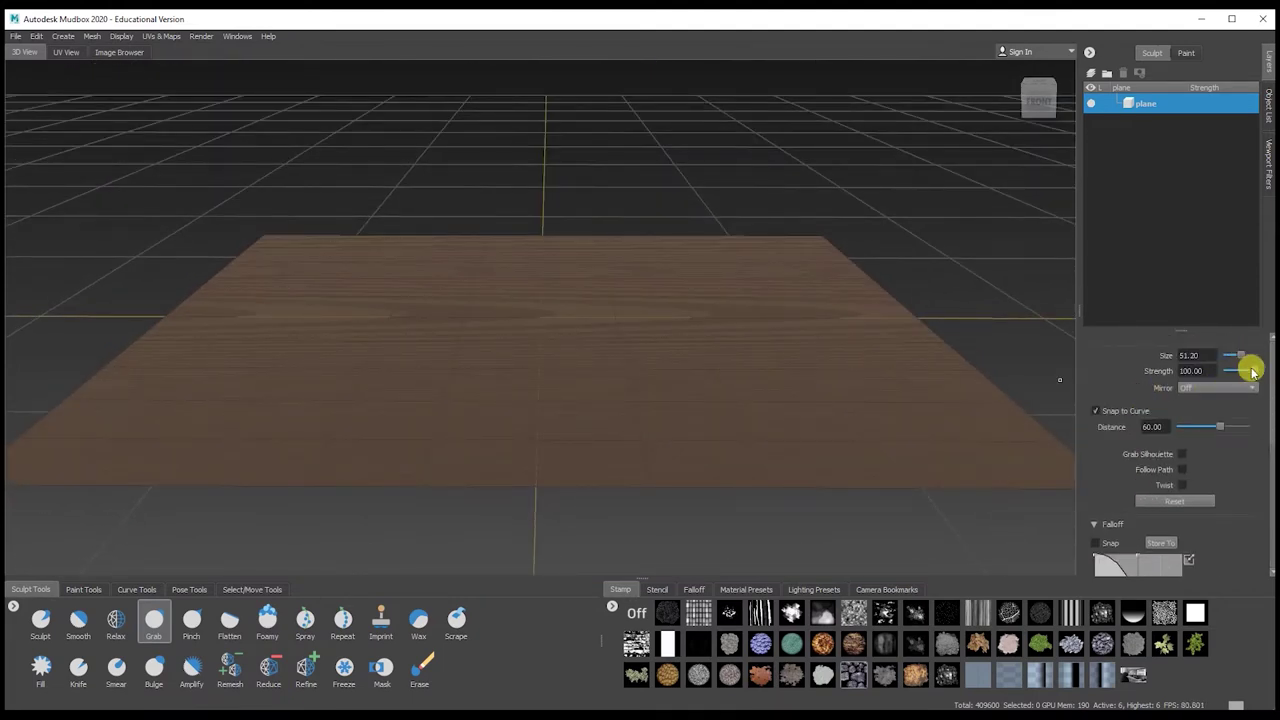
left_click_drag(561, 347, 562, 143)
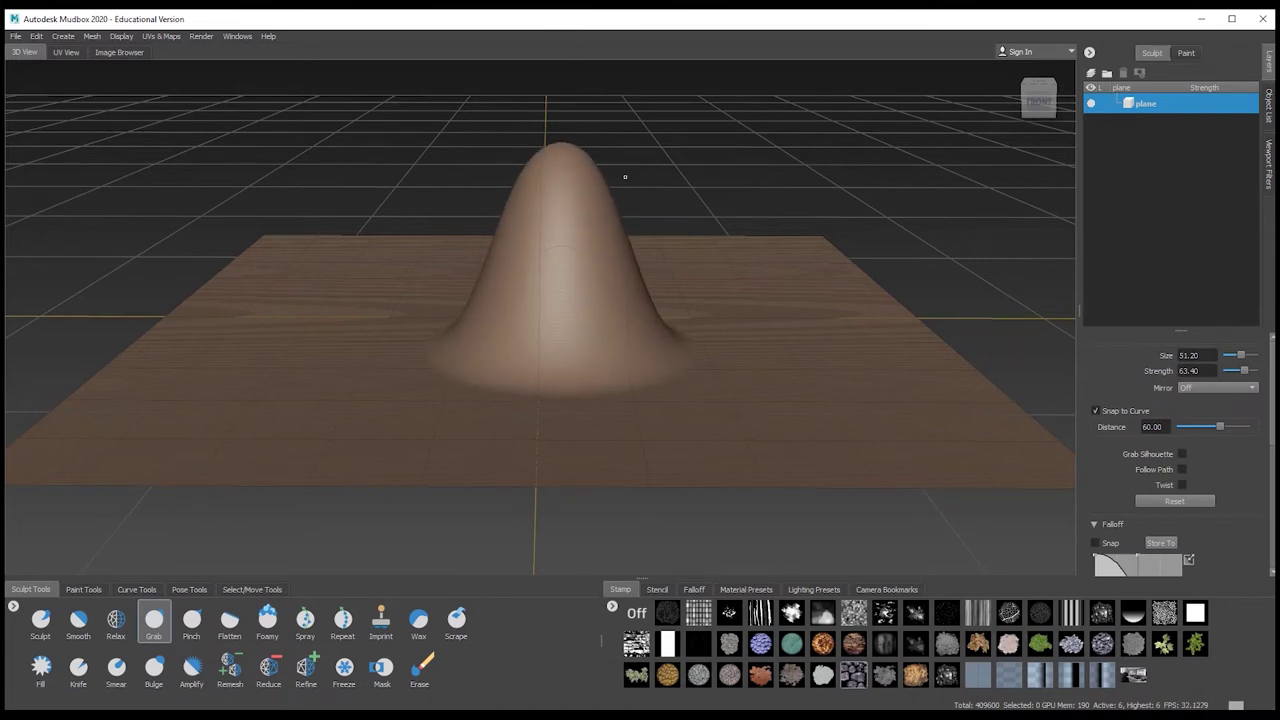
Pull the bump's two sides outward into lobes with the Grab brush, and undo all the Grab strokes
left_click_drag(622, 222, 752, 234)
mouse_move(507, 229)
left_mouse_down()
mouse_move(423, 231)
mouse_move(480, 226)
mouse_move(469, 224)
left_mouse_up()
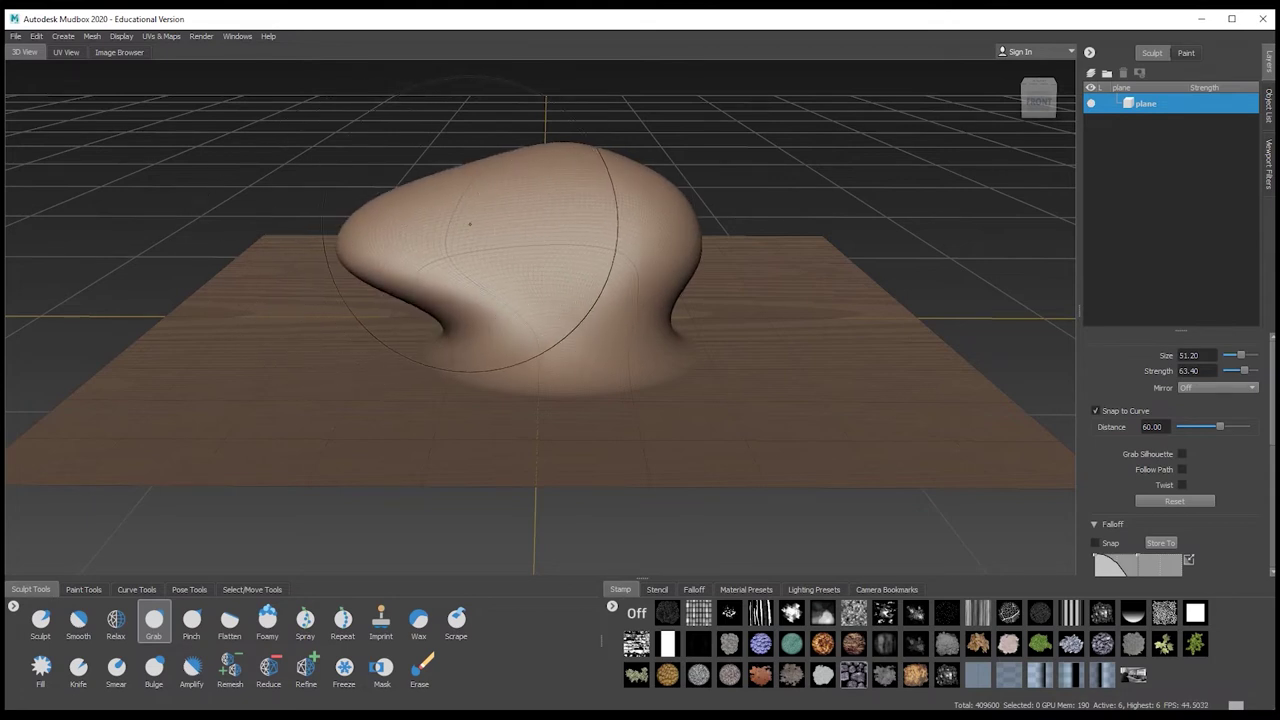
left_click_drag(640, 230, 838, 237)
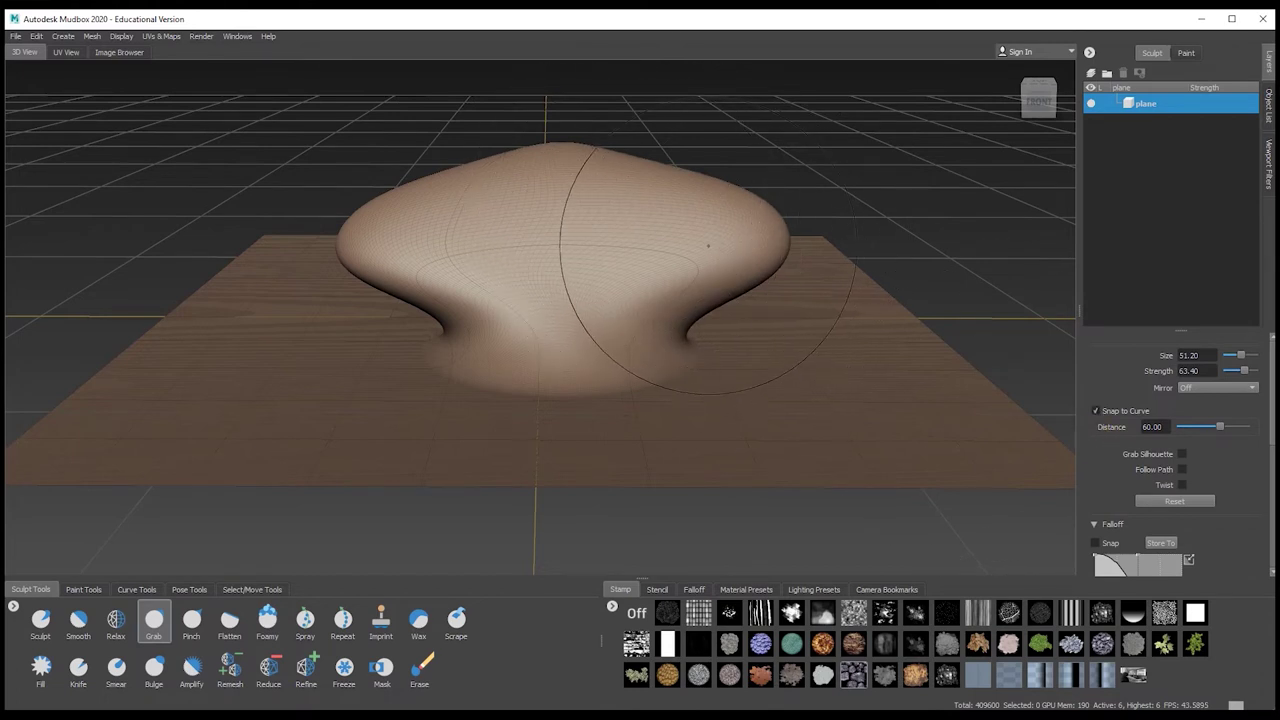
key("ctrl+z")
key("ctrl+z")
key("ctrl+z")
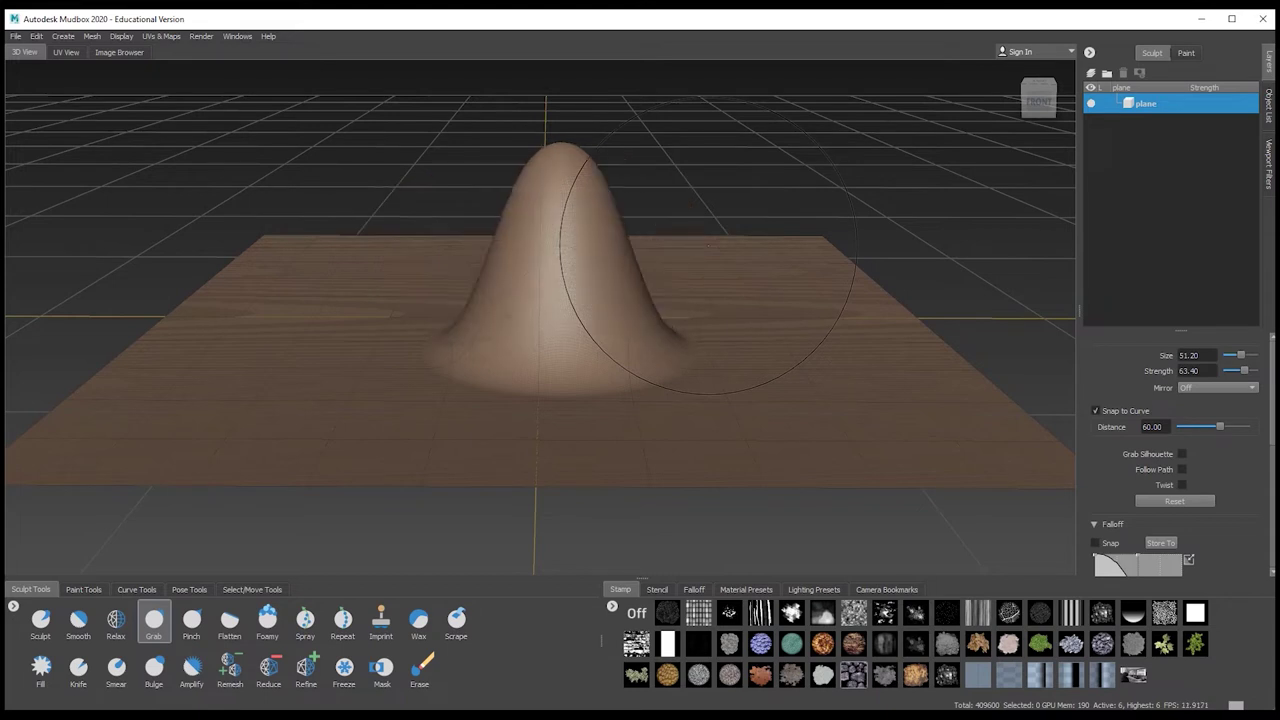
Enable Tessellate for the Grab brush and generate a triangulated copy of the plane
scroll(1143, 468, "down", 3)
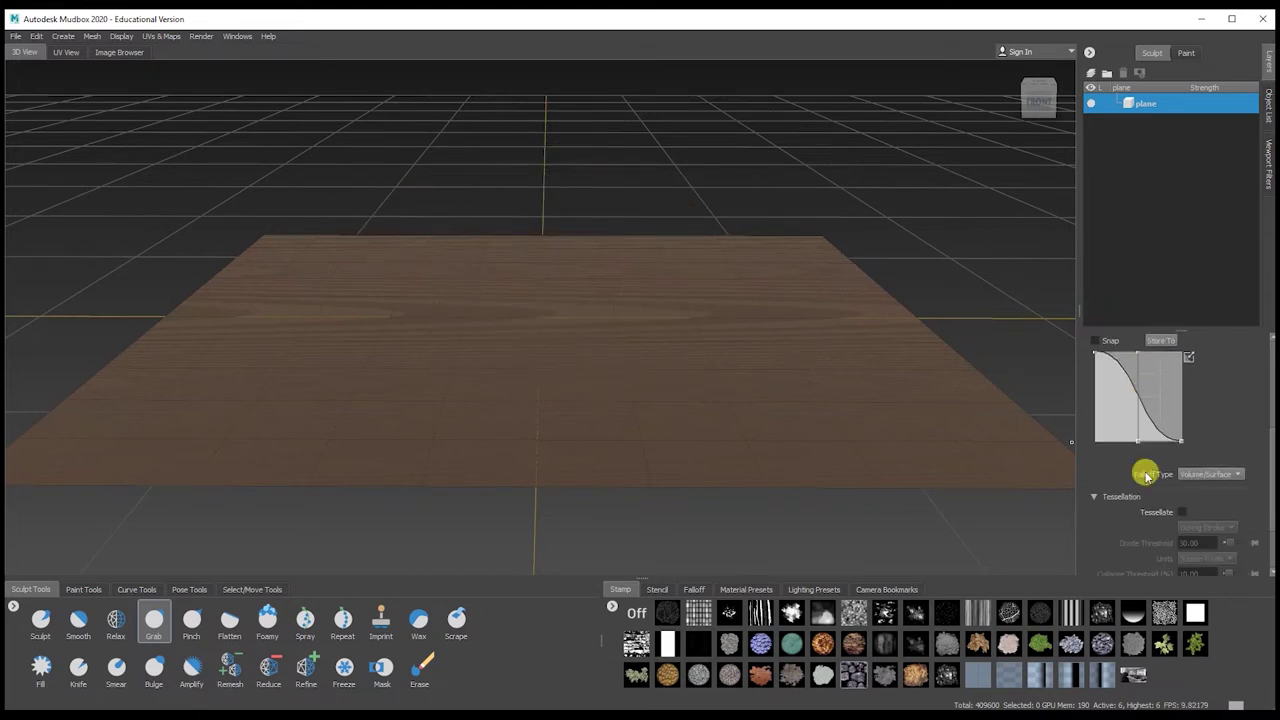
left_click(1183, 471)
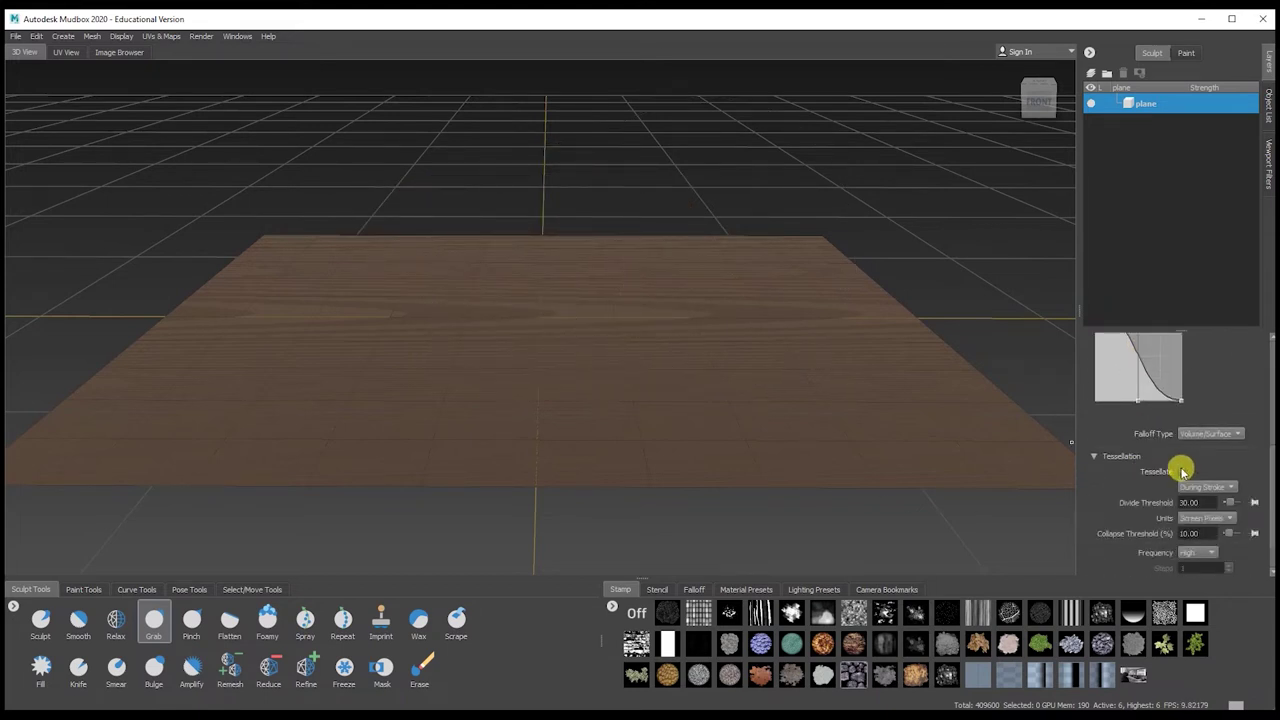
left_click(569, 346)
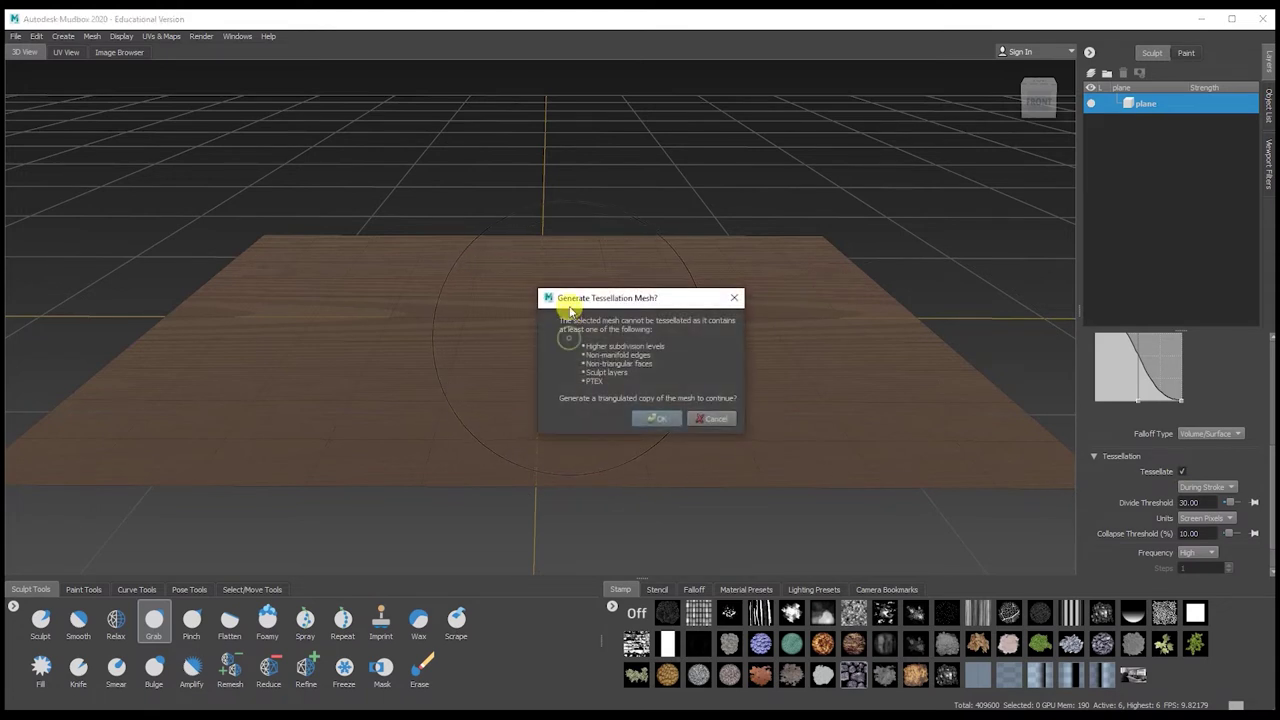
left_click(665, 418)
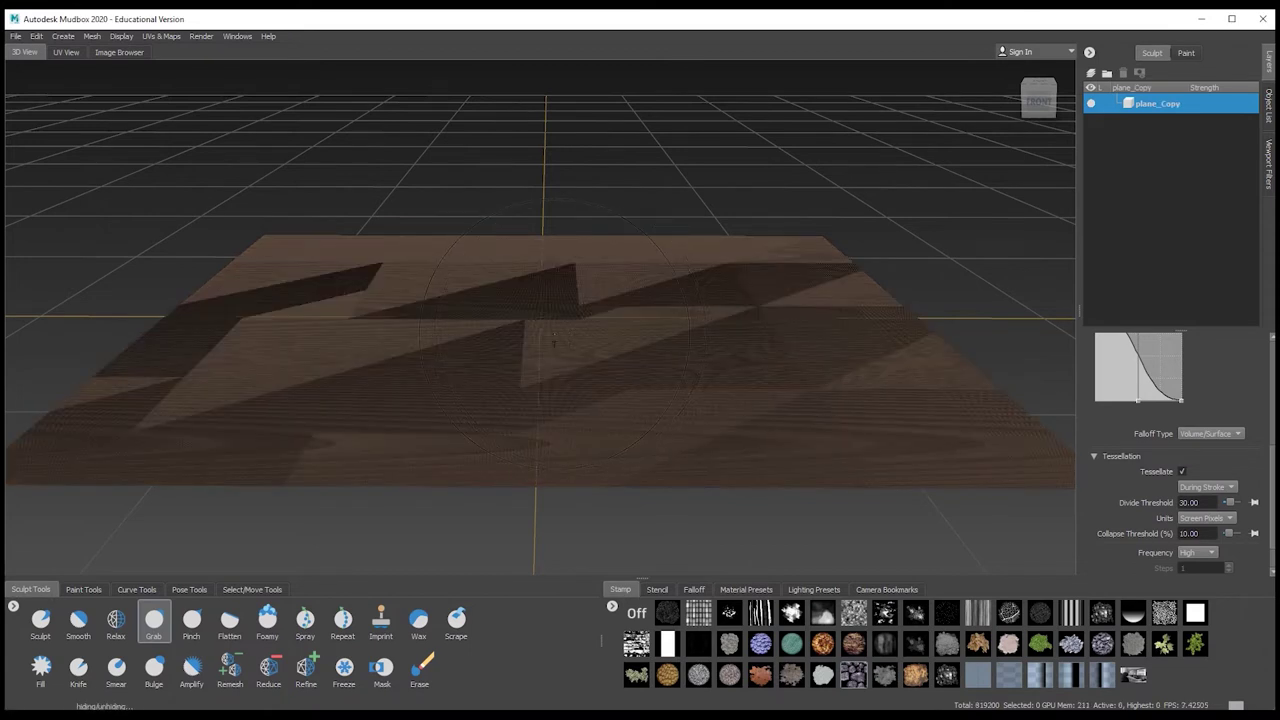
Grab the tessellated plane's center up into a bump, pull a lobe out of each side, and raise the peak higher
left_click_drag(554, 333, 551, 150)
left_click_drag(610, 246, 740, 232)
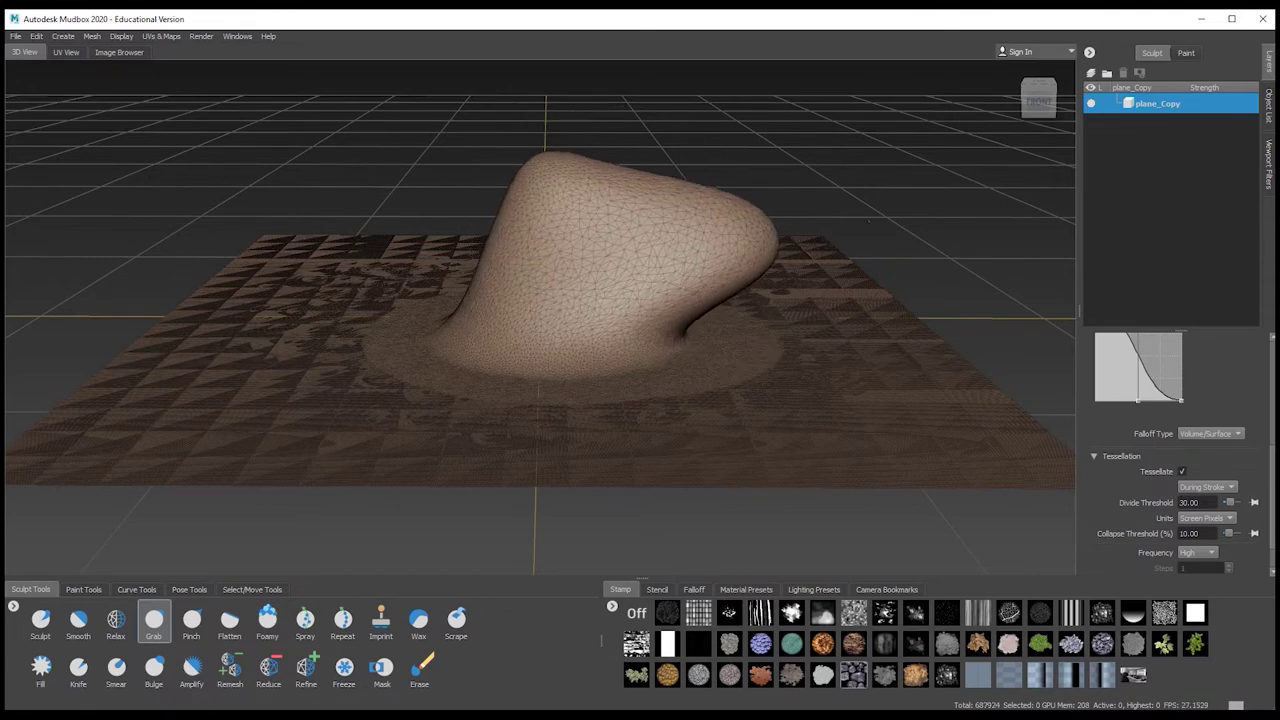
left_click_drag(869, 221, 872, 222)
left_click_drag(514, 242, 372, 242)
left_click_drag(208, 216, 203, 210)
mouse_move(596, 250)
left_mouse_down()
mouse_move(613, 185)
mouse_move(570, 62)
left_mouse_up()
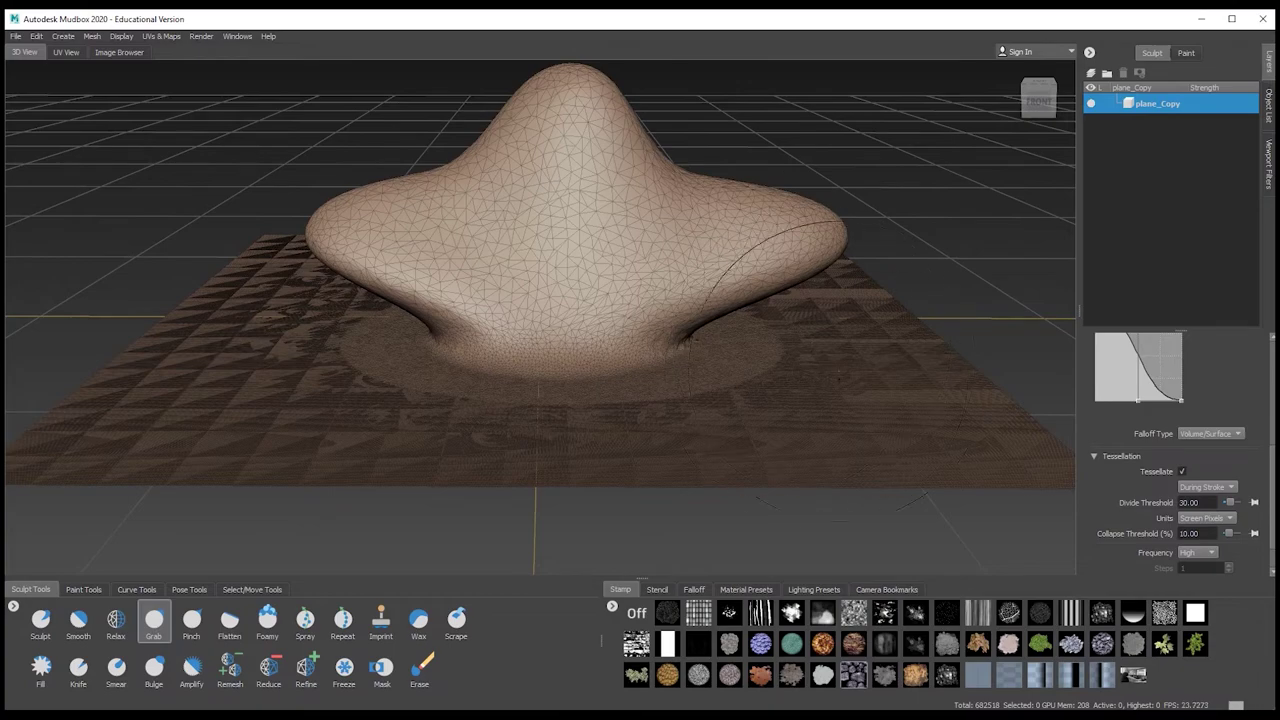
Stretch the tessellated form's peak higher and both side lobes farther outward, and inspect the mesh density
left_click_drag(840, 357, 380, 357, "alt")
mouse_move(600, 357)
left_mouse_down("alt")
mouse_move(800, 350)
mouse_move(820, 389)
left_mouse_up("alt")
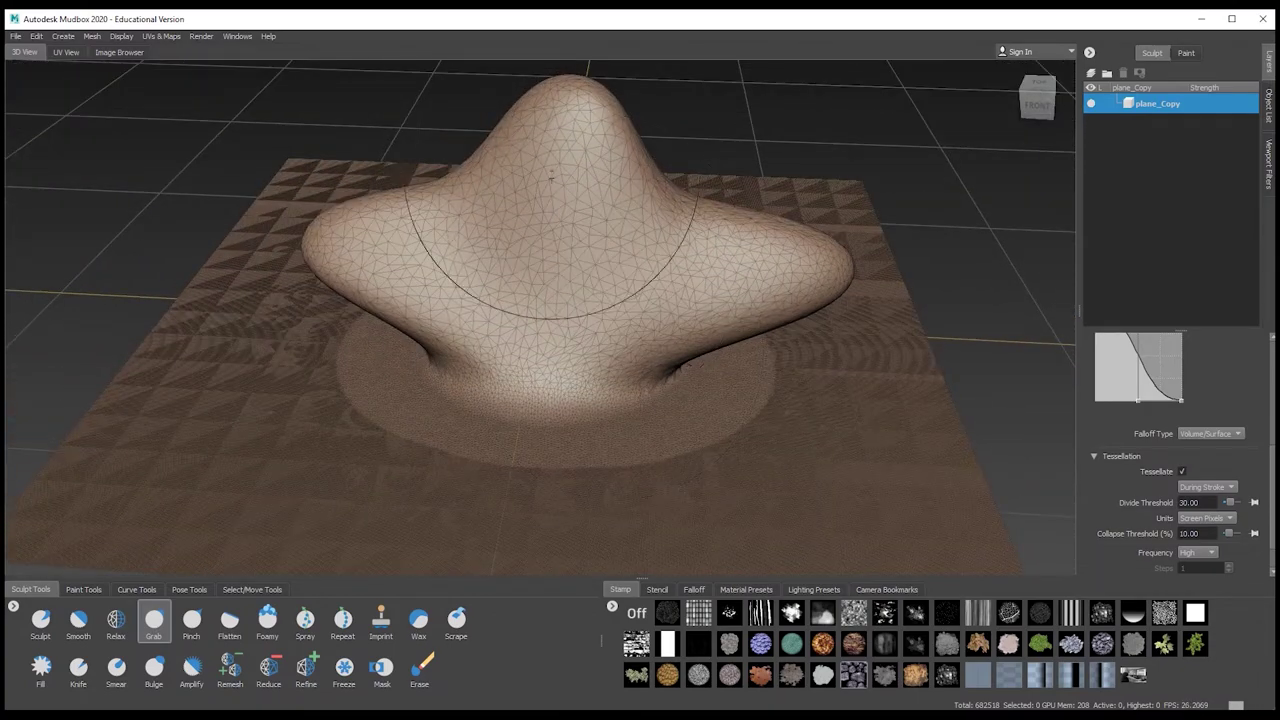
left_click_drag(575, 95, 563, 31)
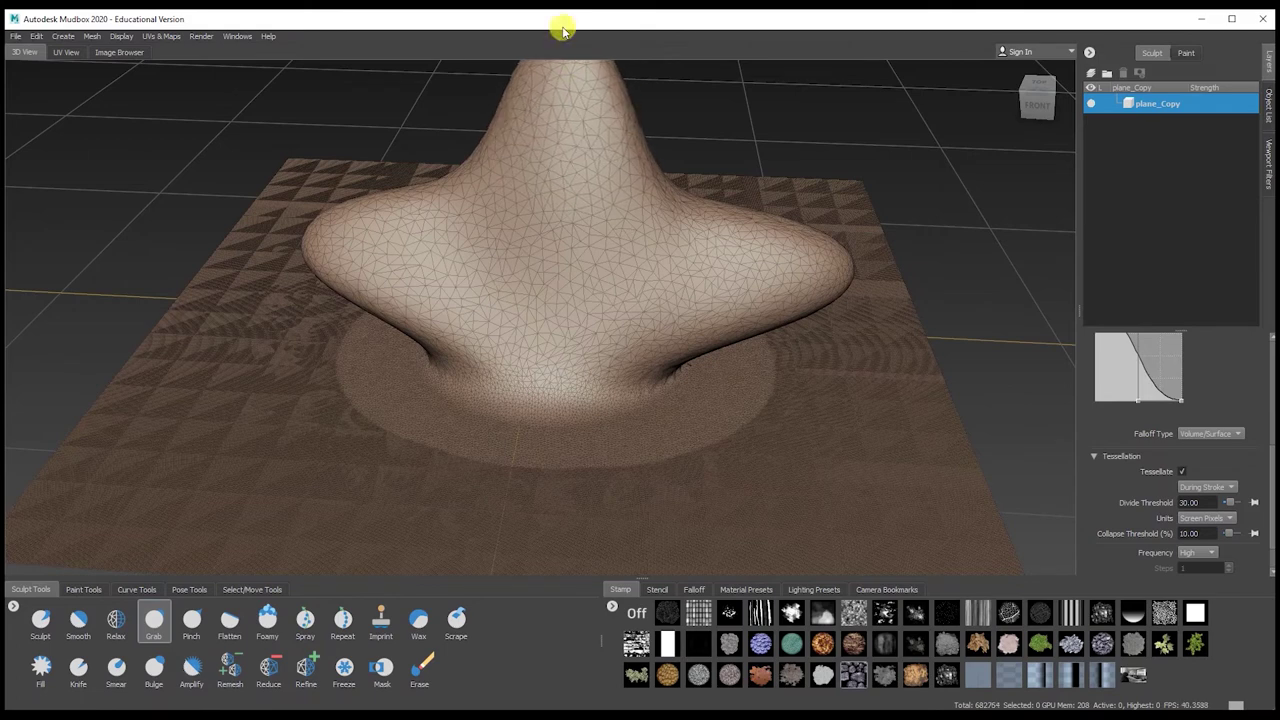
left_click_drag(323, 250, 178, 232)
left_click_drag(833, 270, 980, 255)
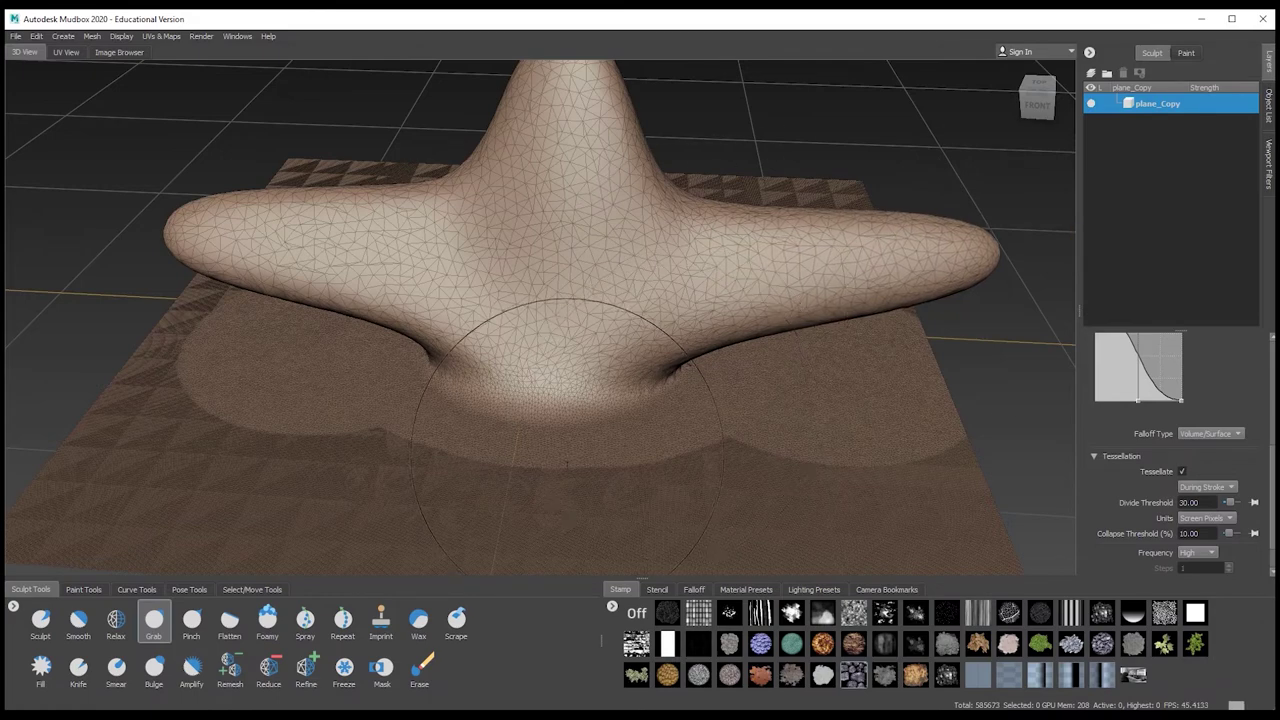
mouse_move(606, 468)
left_mouse_down("alt")
mouse_move(620, 408)
mouse_move(626, 450)
left_mouse_up("alt")
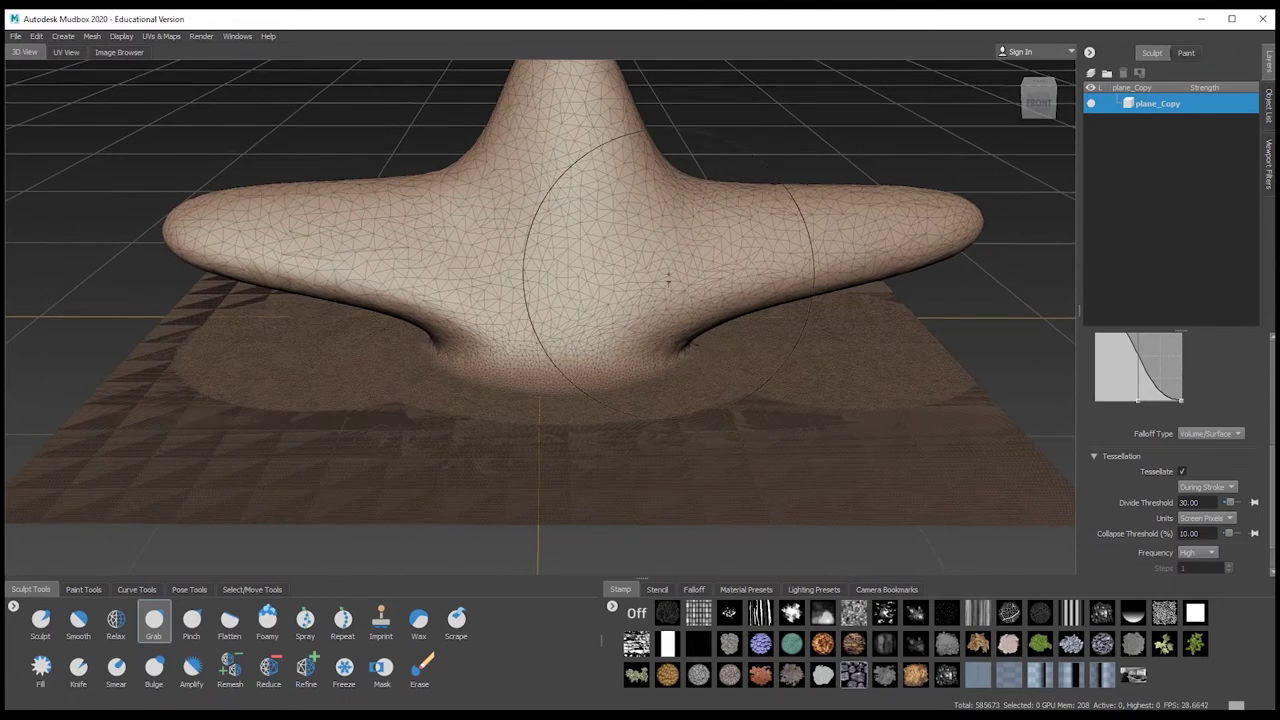
Undo the Grab strokes made on the tessellated plane copy
key("ctrl+z")
key("ctrl+z")
key("ctrl+z")
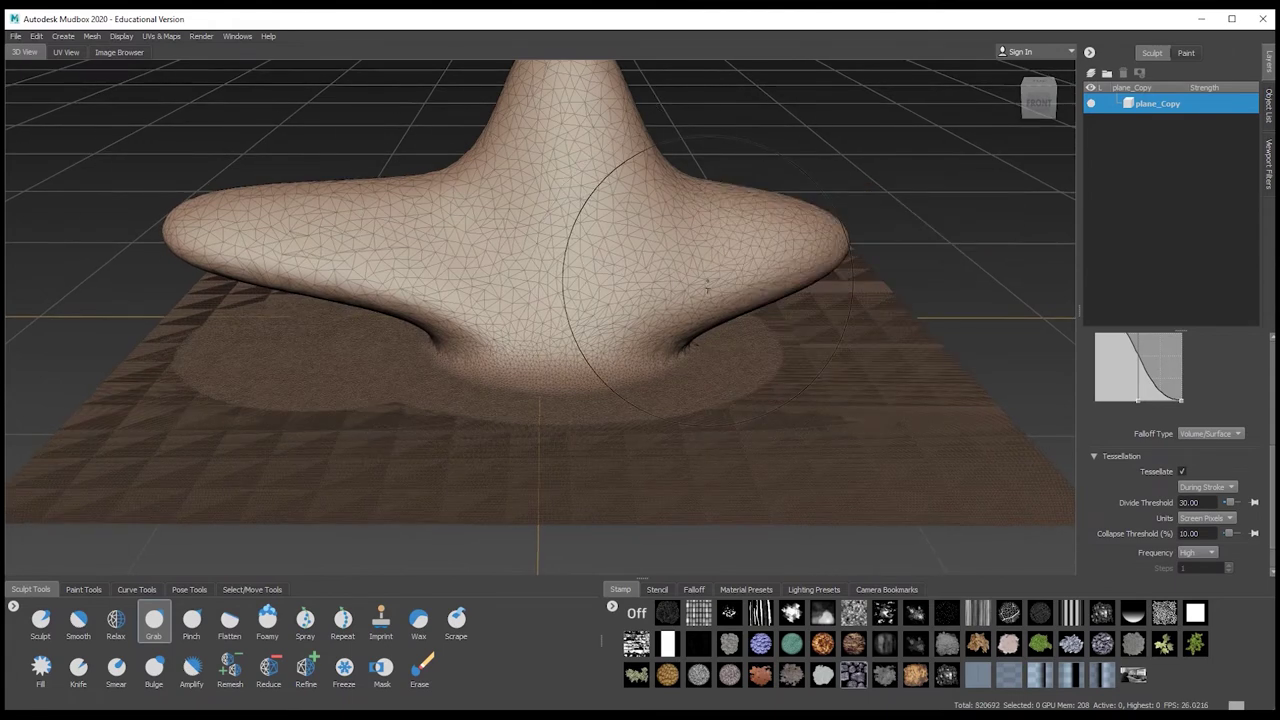
key("ctrl+z")
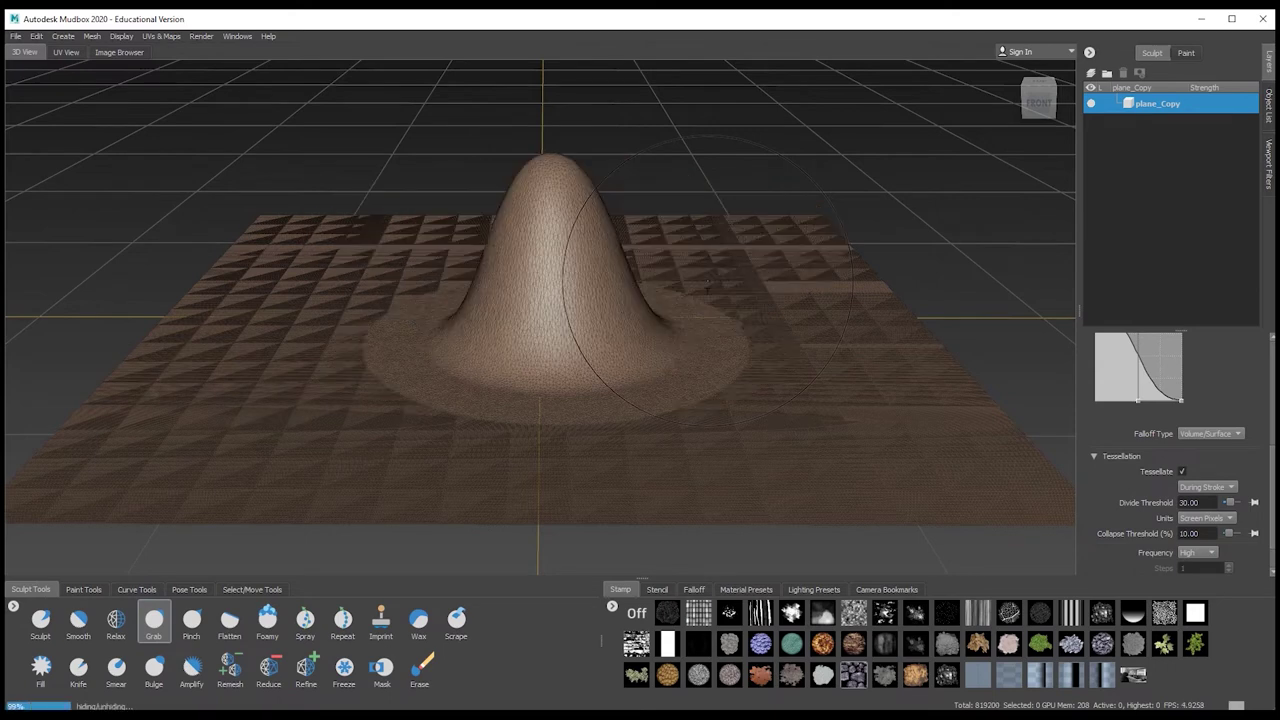
Undo the generation of the tessellated plane copy and step the original plane down one subdivision level
key("ctrl+z")
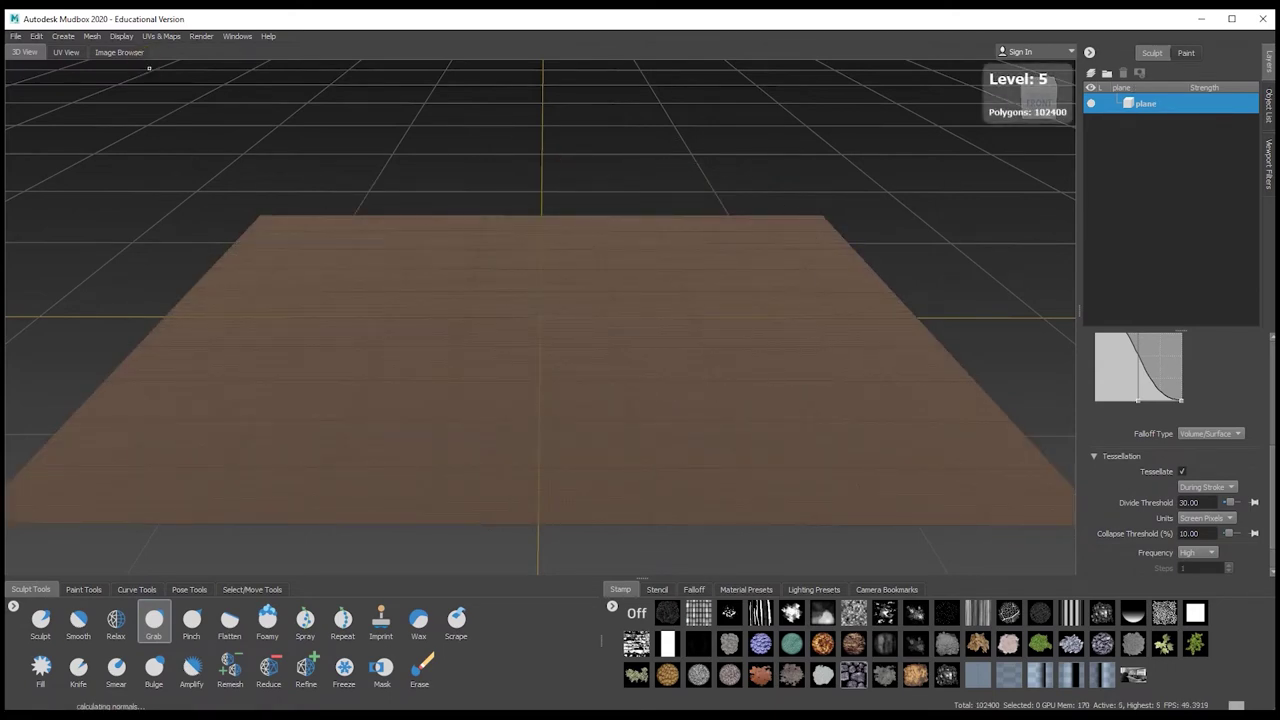
left_click(94, 37)
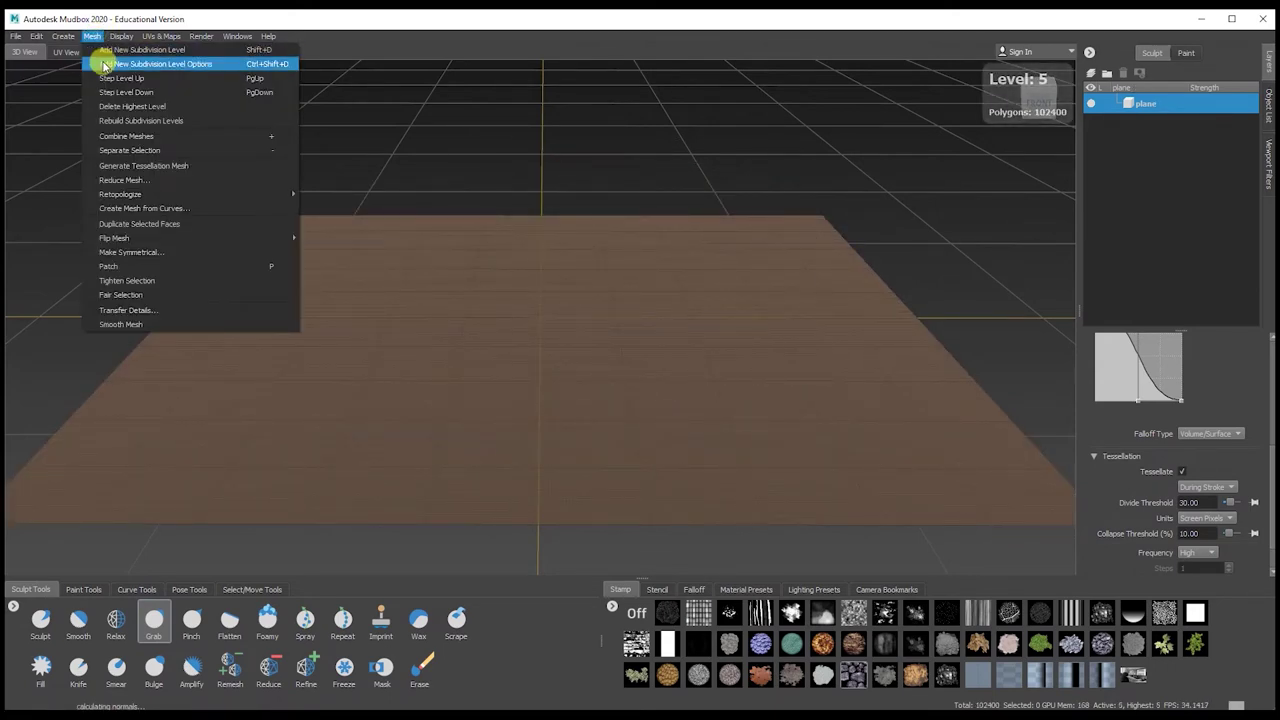
left_click(108, 92)
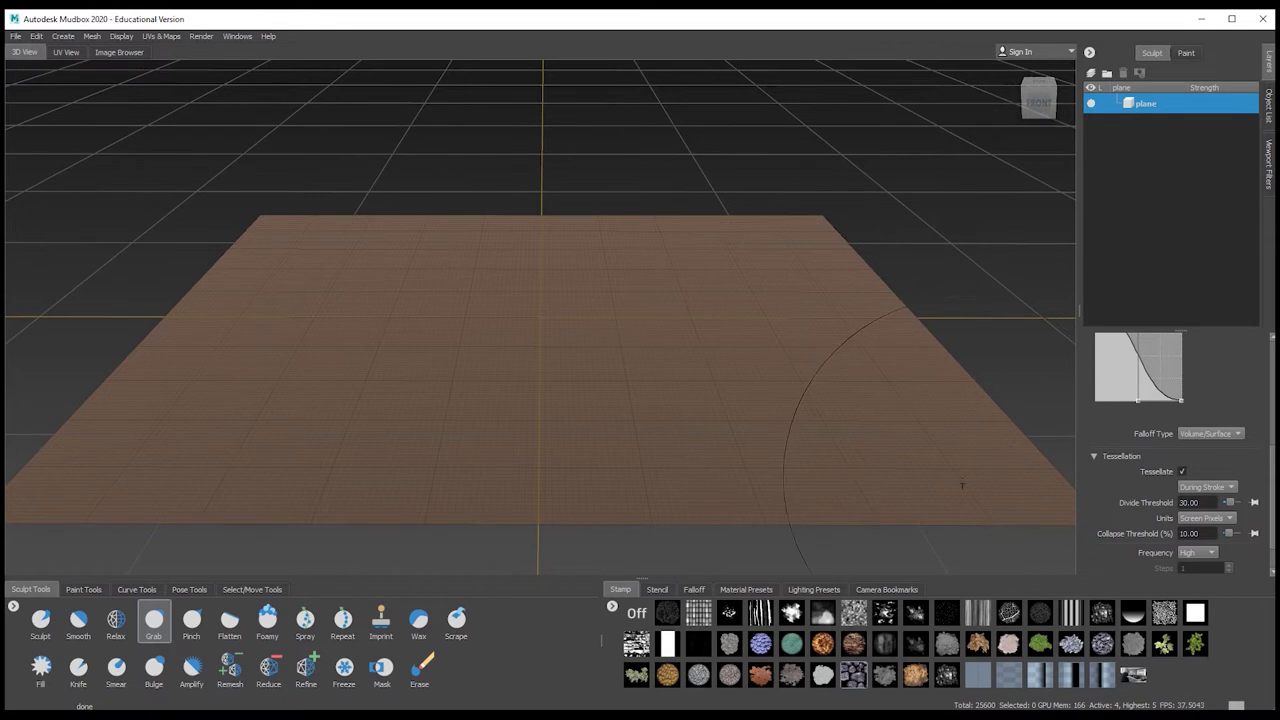
Sculpt broad low mounds across the plane's middle and soften them with the Smooth and Relax brushes
left_click(78, 620)
scroll(1206, 443, "up", 5)
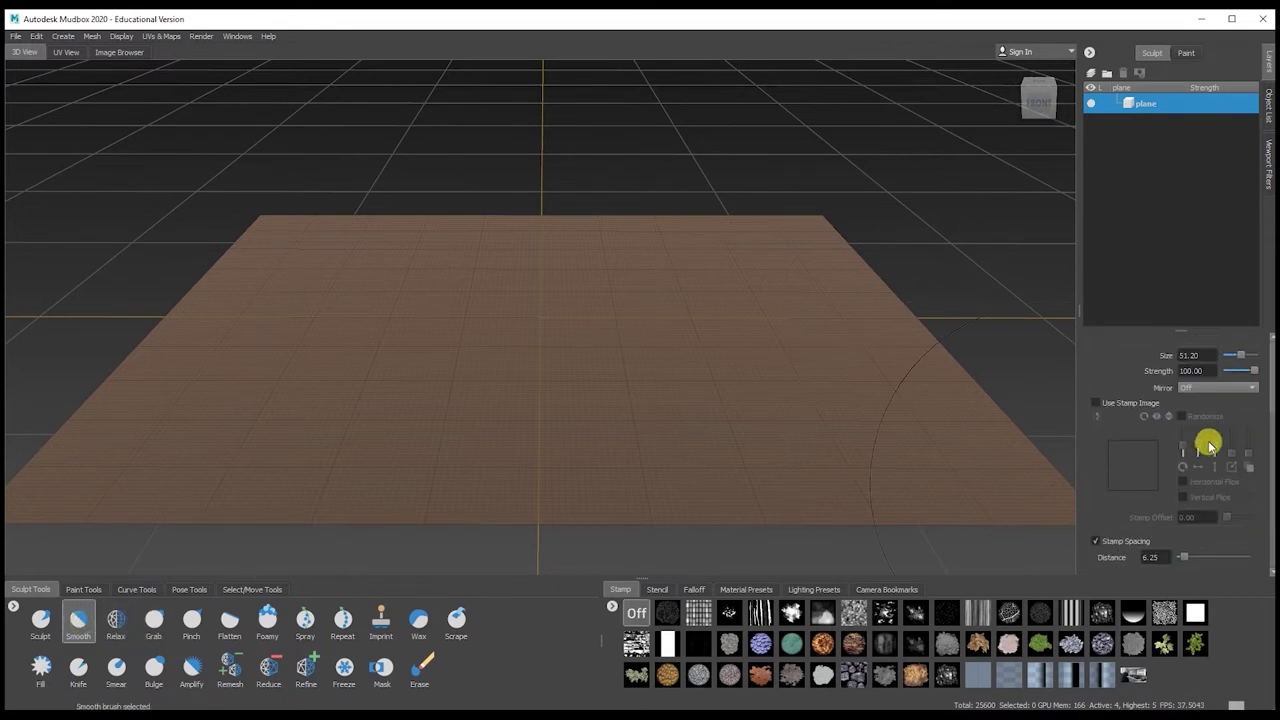
left_click(40, 620)
mouse_move(708, 287)
left_mouse_down()
mouse_move(731, 297)
mouse_move(300, 375)
mouse_move(600, 260)
mouse_move(760, 270)
left_mouse_up()
left_click(78, 622)
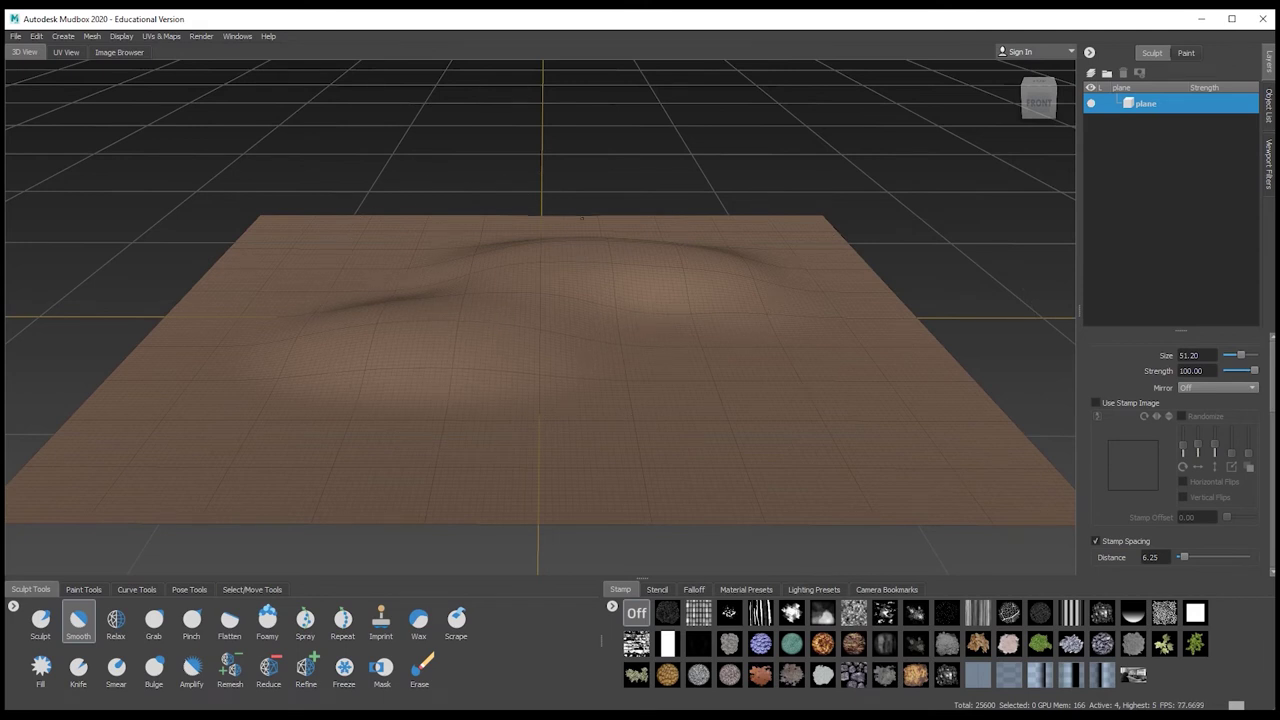
left_click(118, 622)
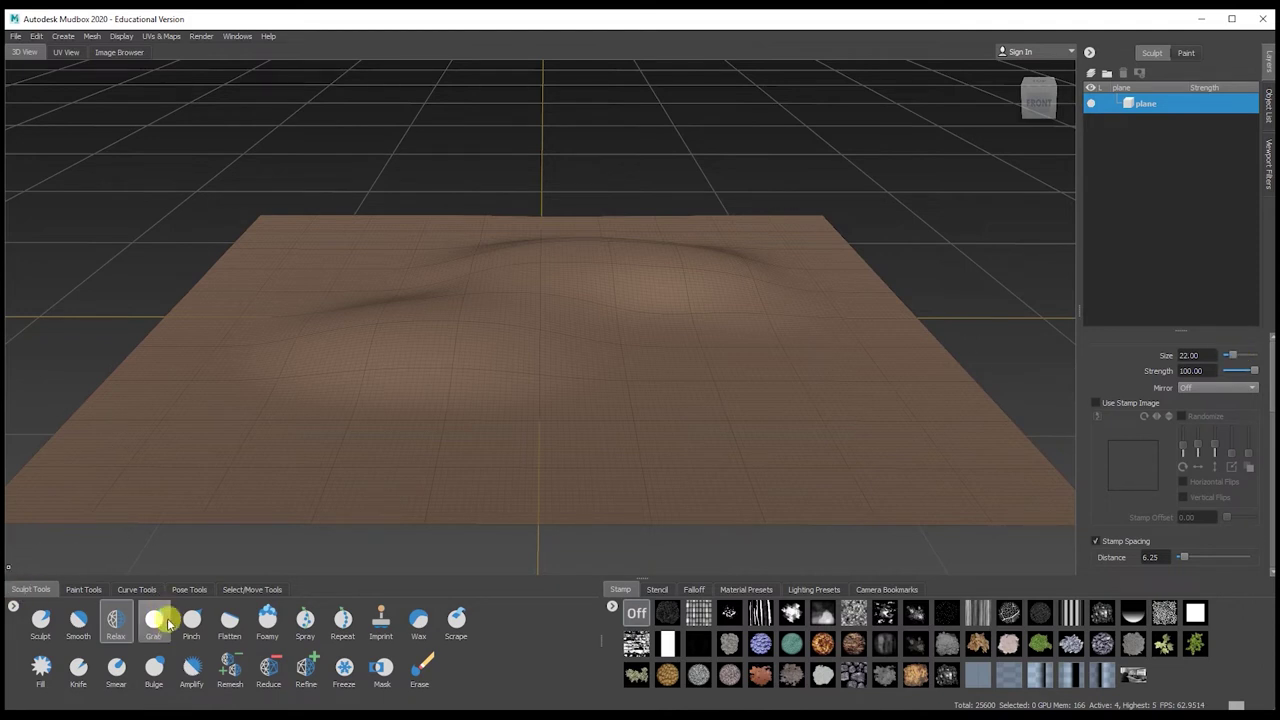
Flatten the mounds with the Flatten brush, using the vertical-streak stamp and raising the strength to 68.30
left_click(229, 620)
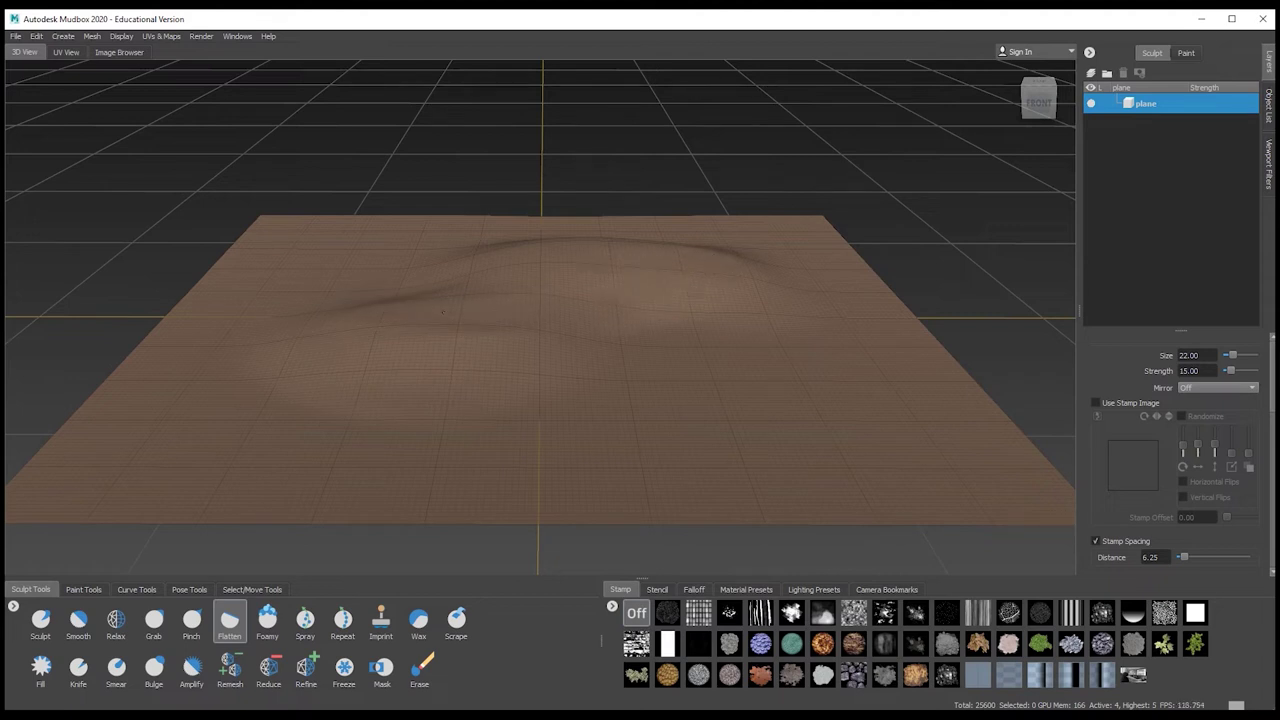
left_click(760, 613)
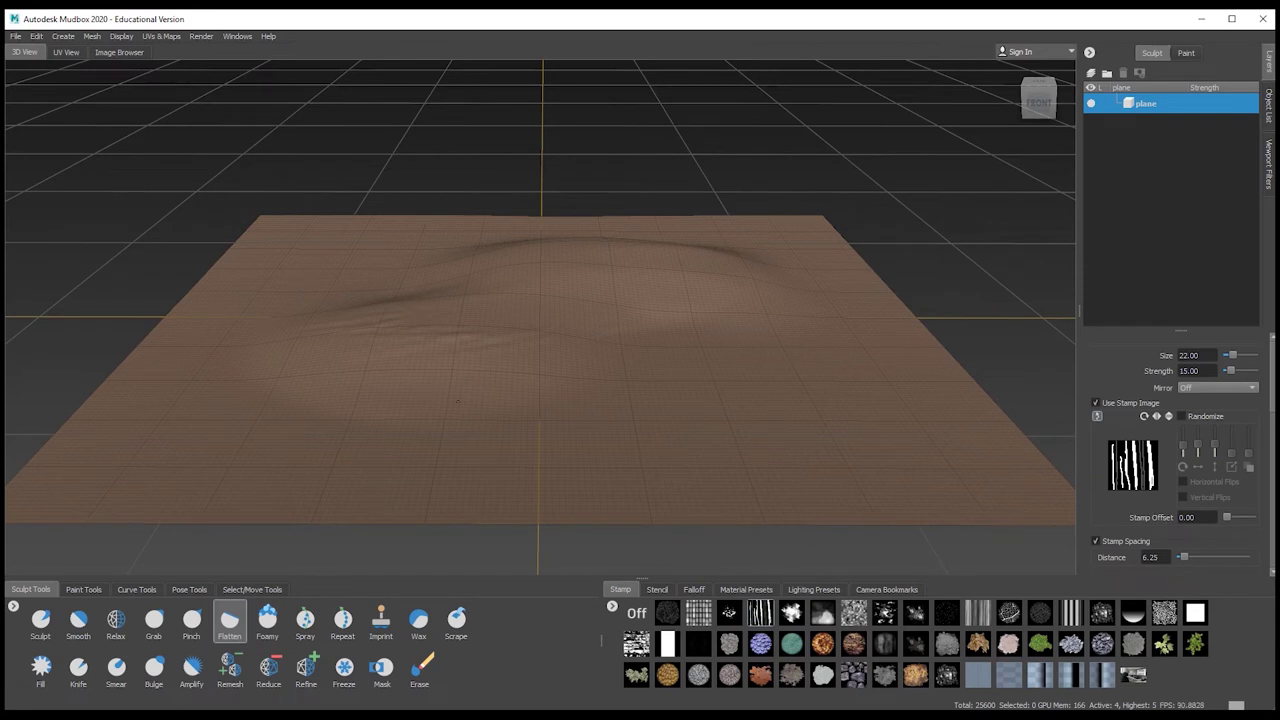
scroll(498, 371, "up", 3)
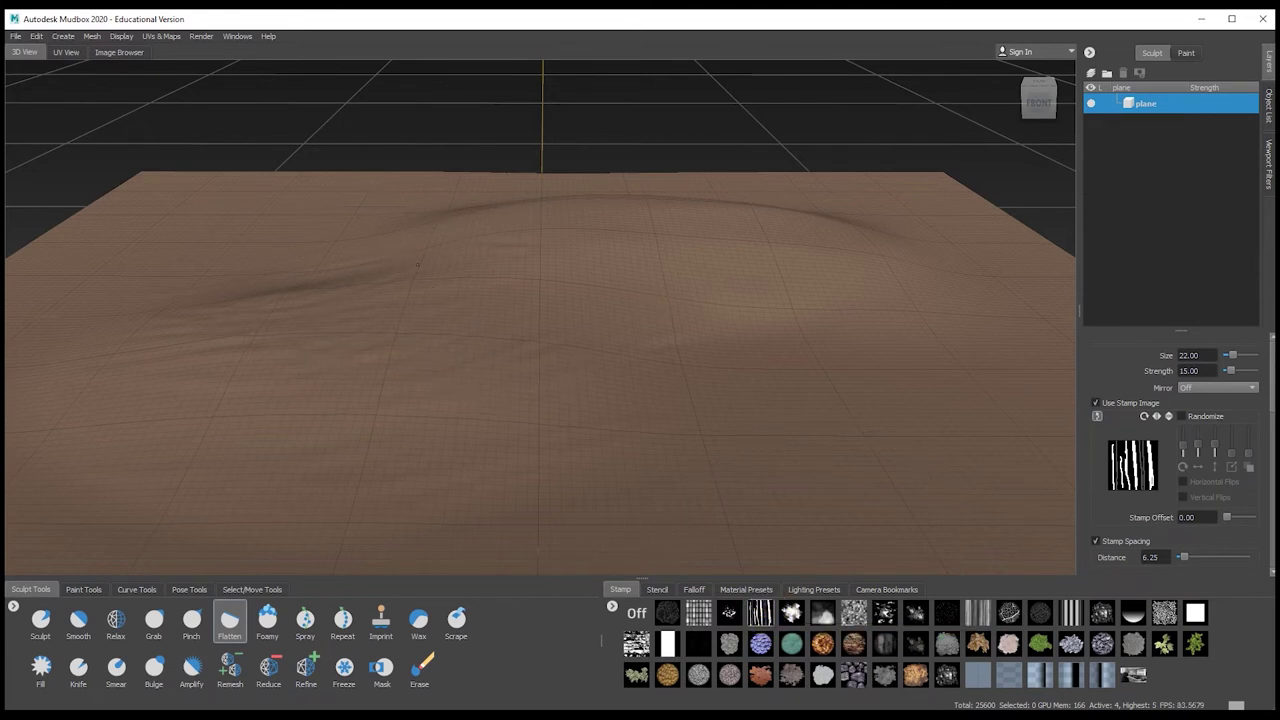
left_click_drag(1230, 370, 1246, 370)
left_click_drag(744, 320, 751, 320)
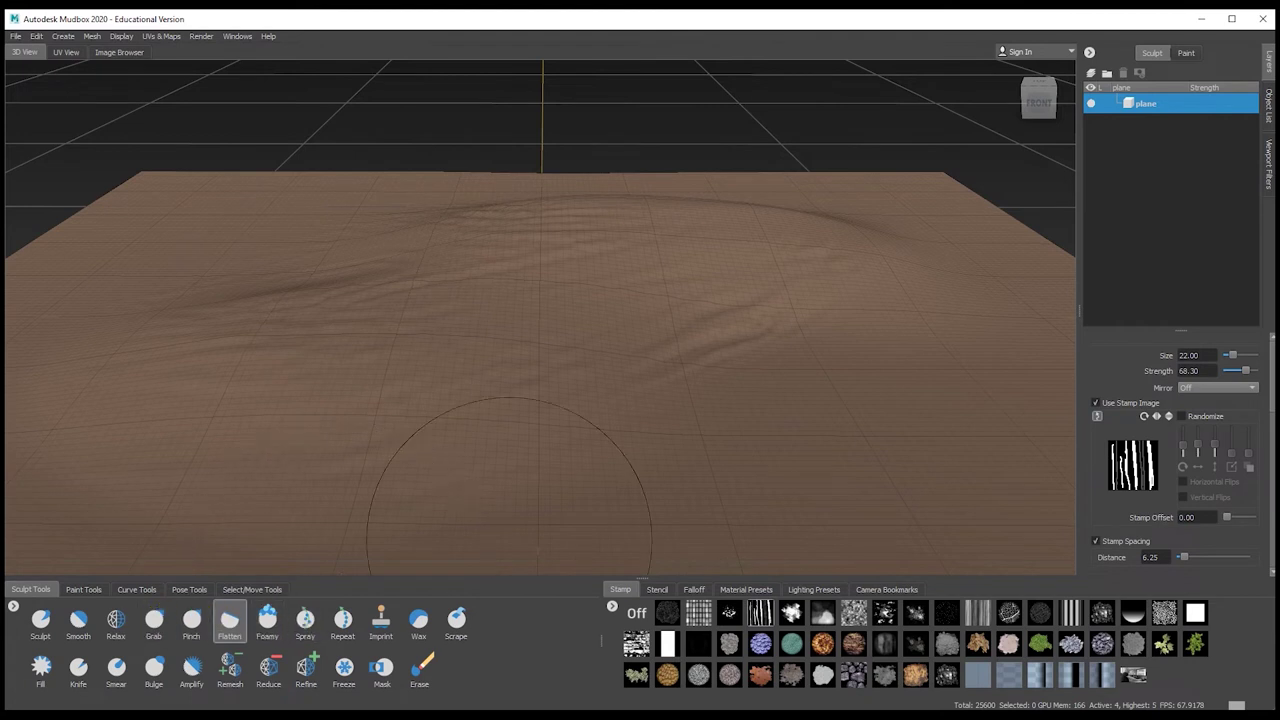
scroll(734, 406, "down", 2)
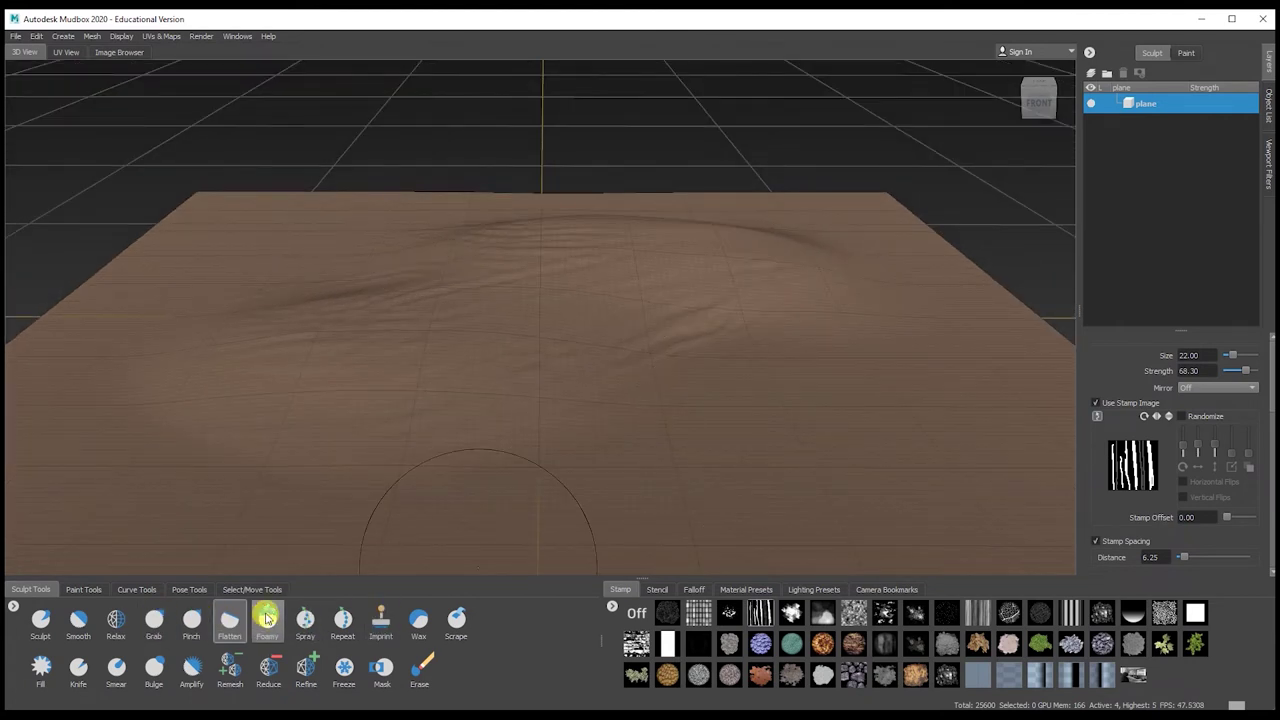
Raise two tall peaks on the mounds with the Sculpt brush and work their ridges with the Pinch brush
left_click(191, 620)
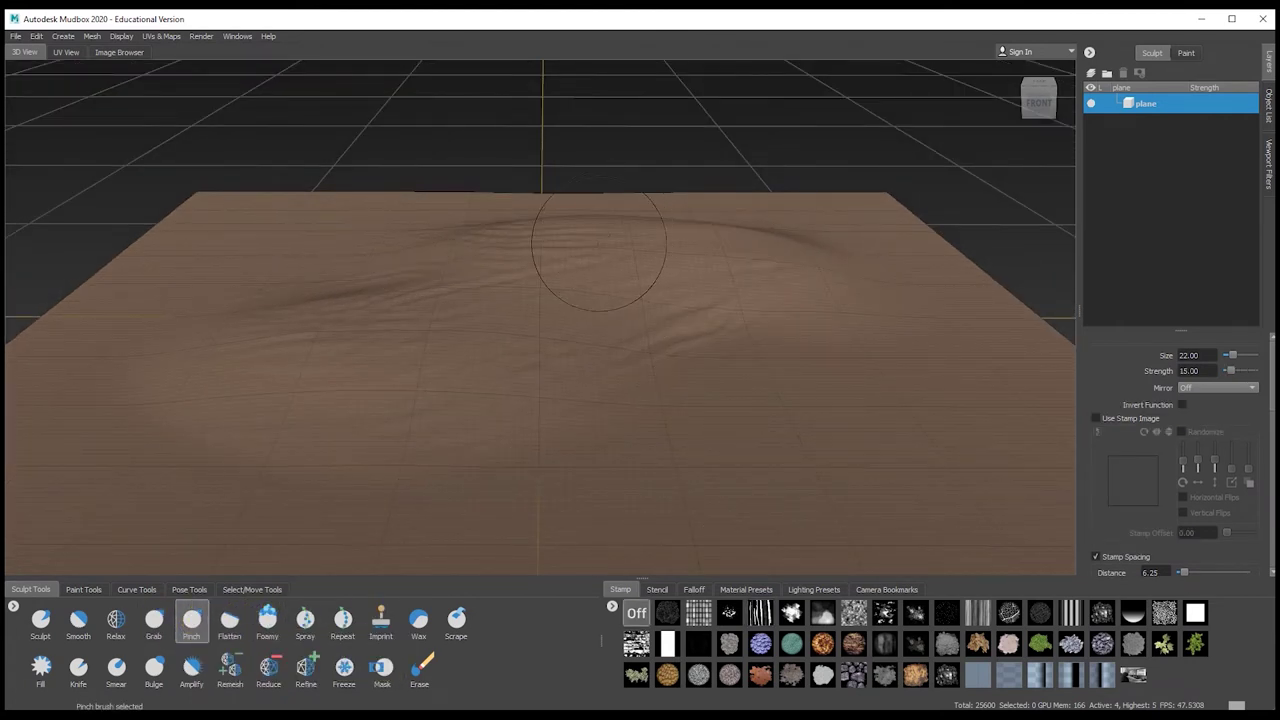
left_click(40, 620)
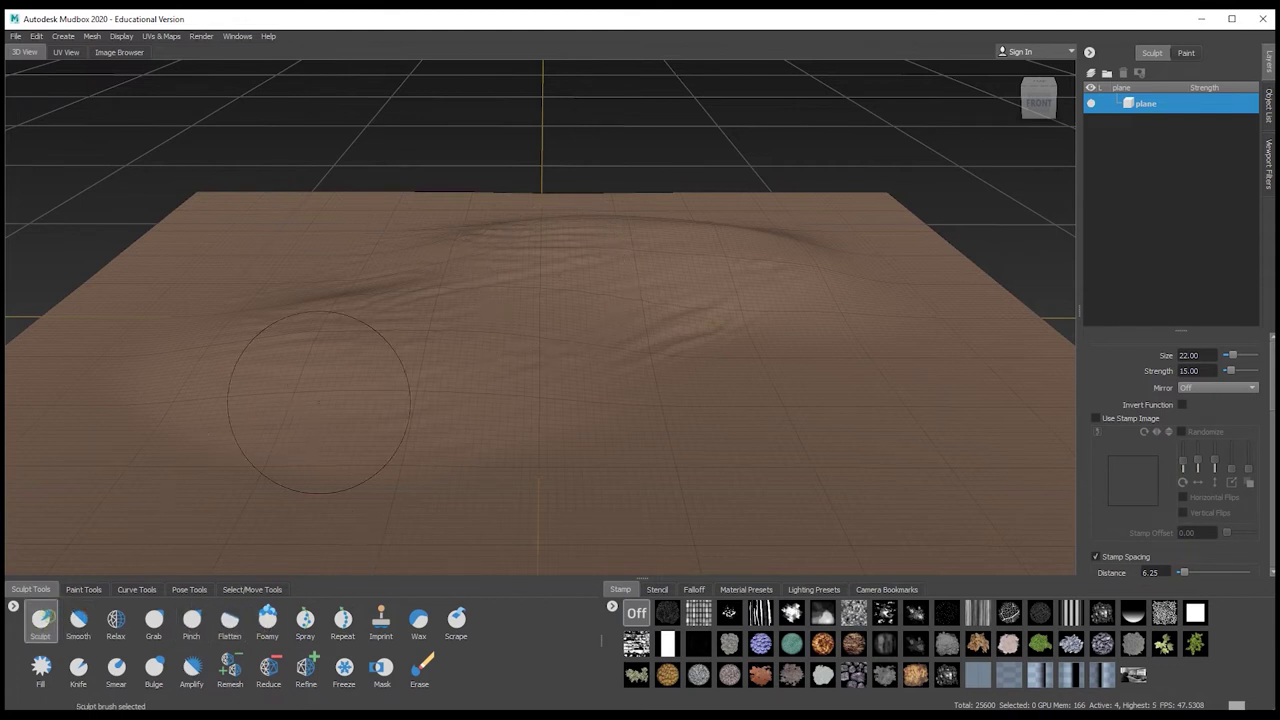
left_click(354, 345)
mouse_move(355, 345)
left_mouse_down()
mouse_move(332, 334)
mouse_move(360, 345)
mouse_move(374, 272)
left_mouse_up()
mouse_move(606, 254)
left_mouse_down()
mouse_move(550, 258)
mouse_move(505, 342)
mouse_move(512, 310)
left_mouse_up()
mouse_move(385, 330)
left_mouse_down()
mouse_move(406, 243)
mouse_move(390, 280)
left_mouse_up()
left_click(190, 619)
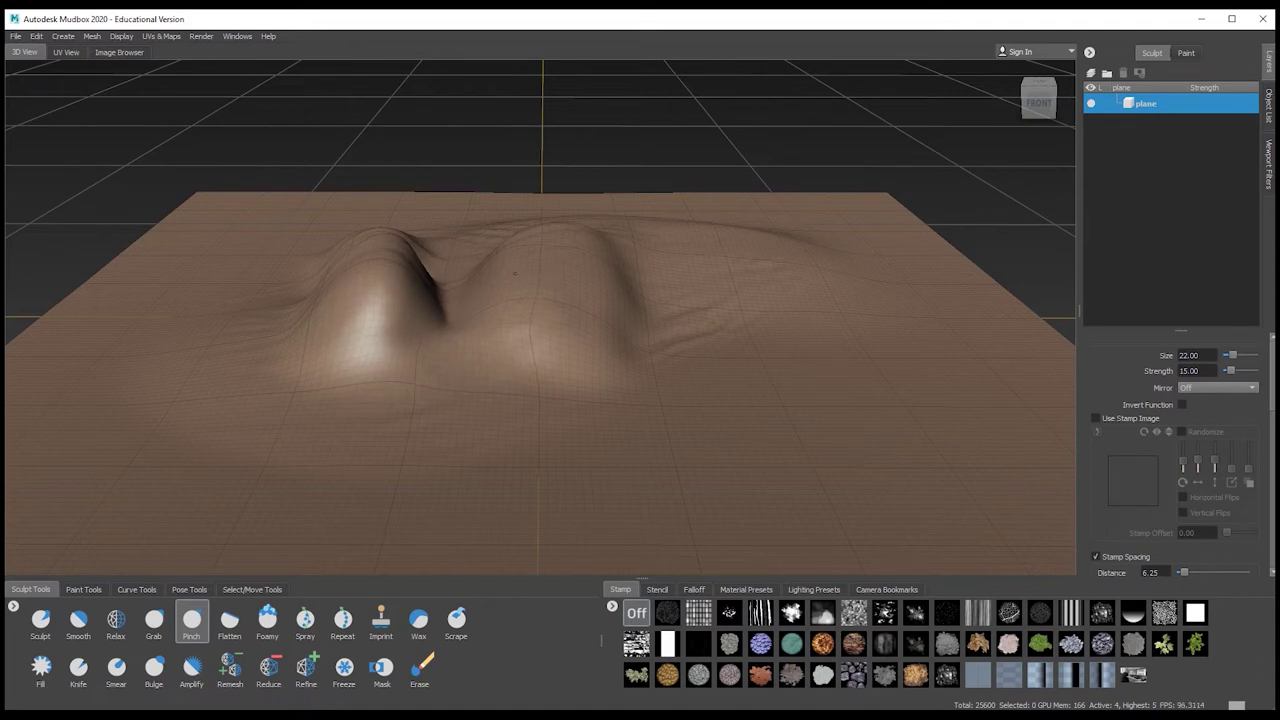
left_click(157, 615)
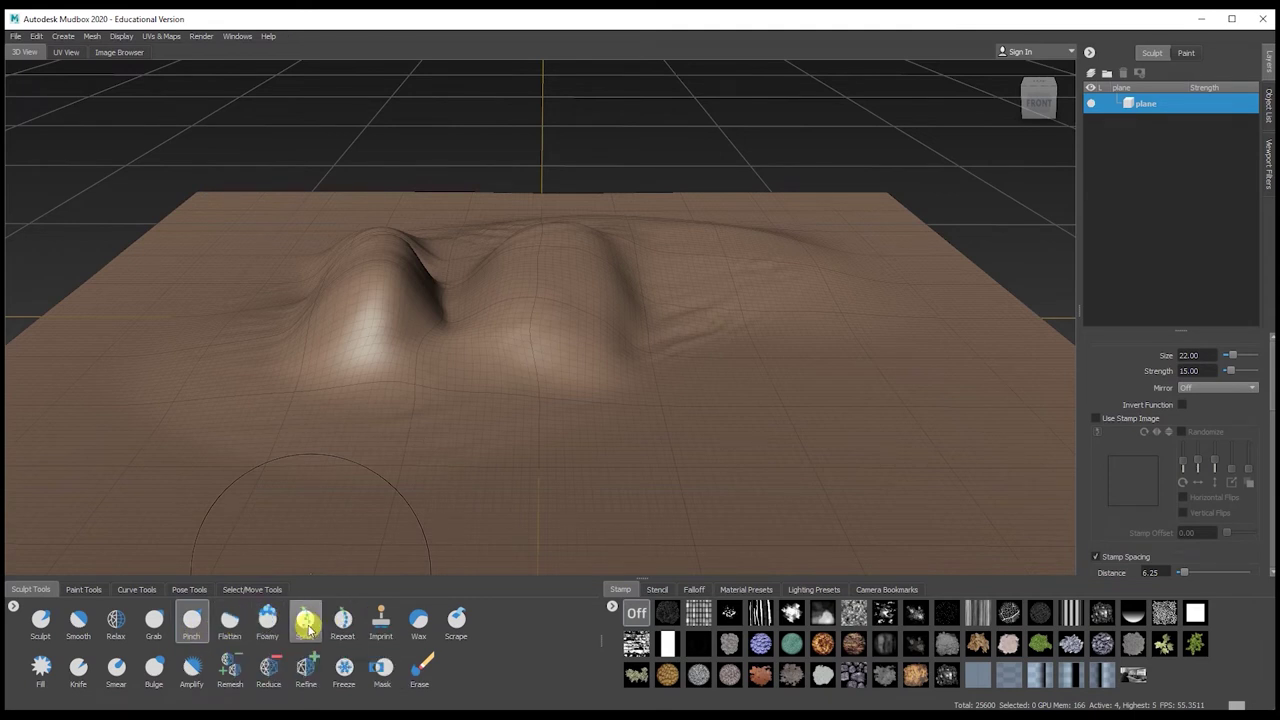
Imprint the horizontal-streak stamp beside the right peak and the cobblestone stamp across the plane's front-left area
left_click(380, 625)
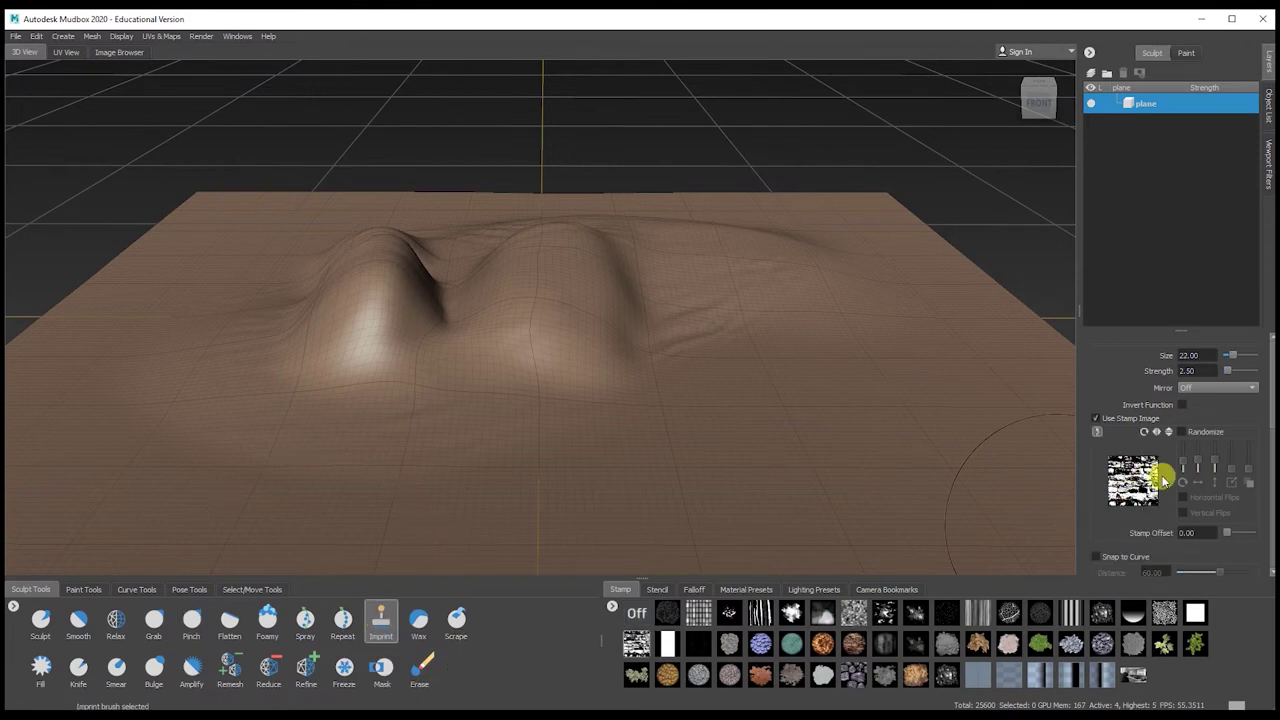
left_click_drag(754, 378, 880, 434)
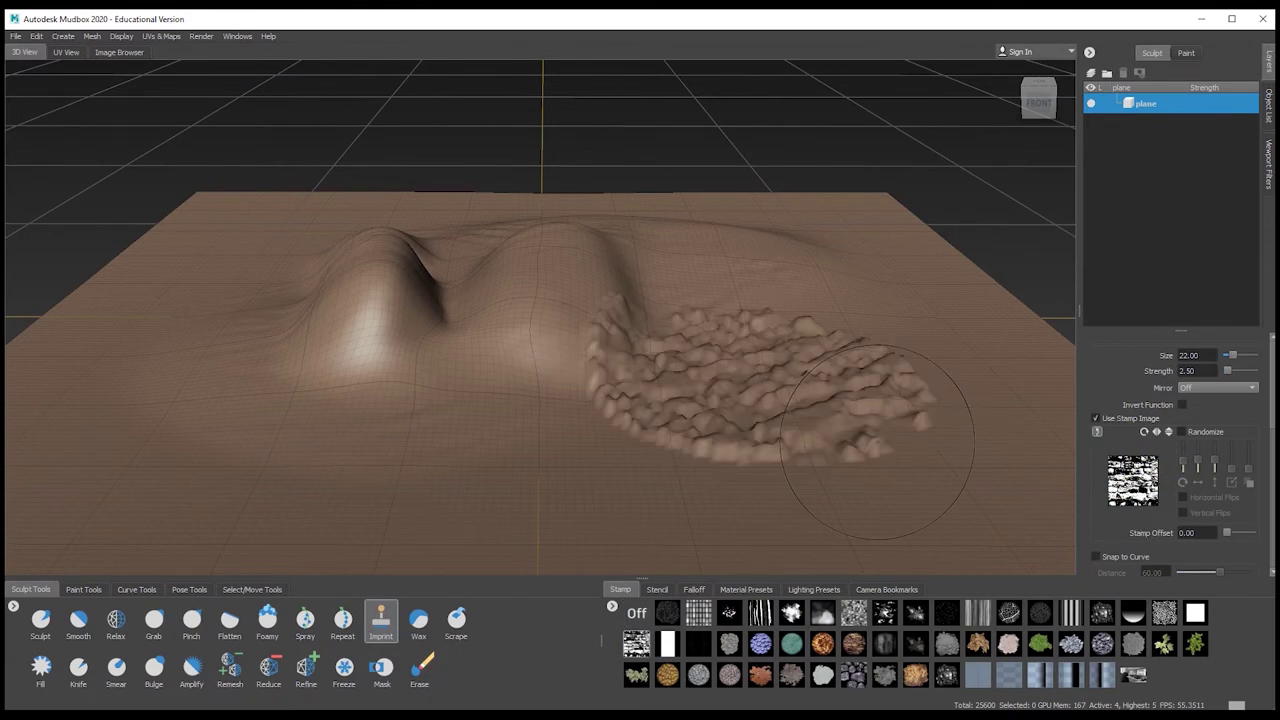
mouse_move(899, 421)
left_mouse_down("alt")
mouse_move(835, 450)
mouse_move(943, 440)
left_mouse_up("alt")
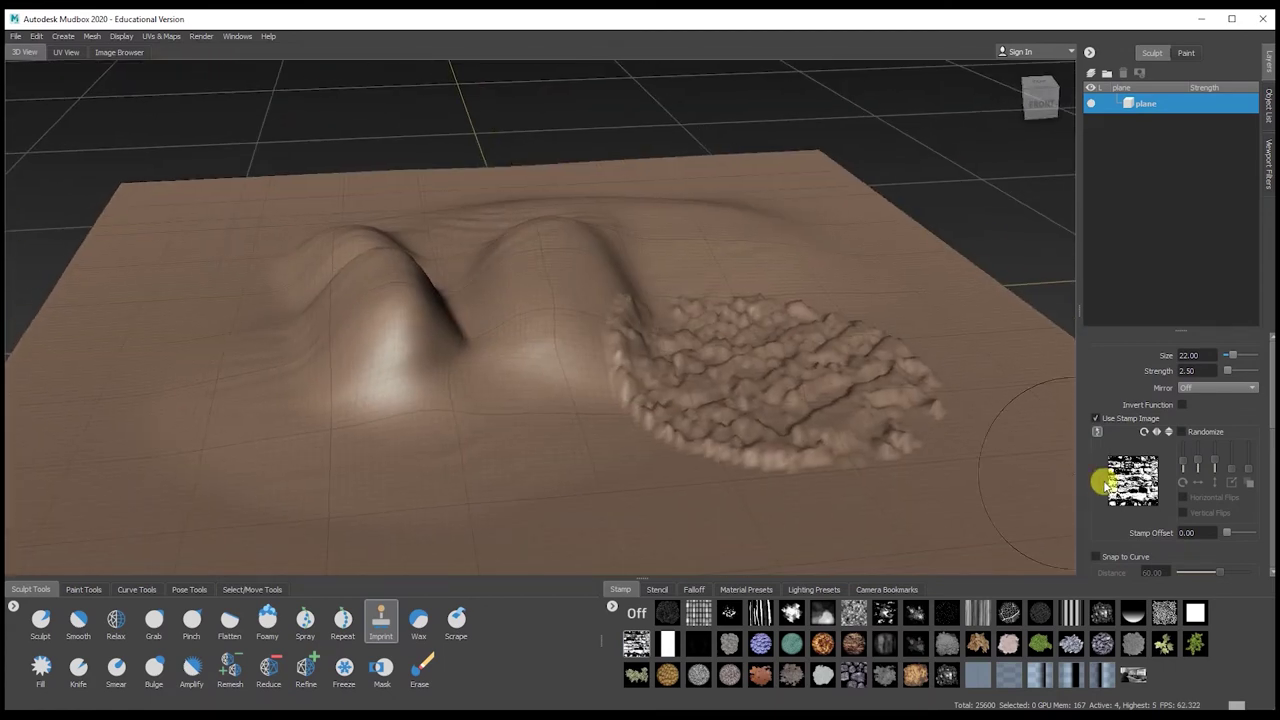
left_click(855, 674)
left_click_drag(208, 414, 349, 516)
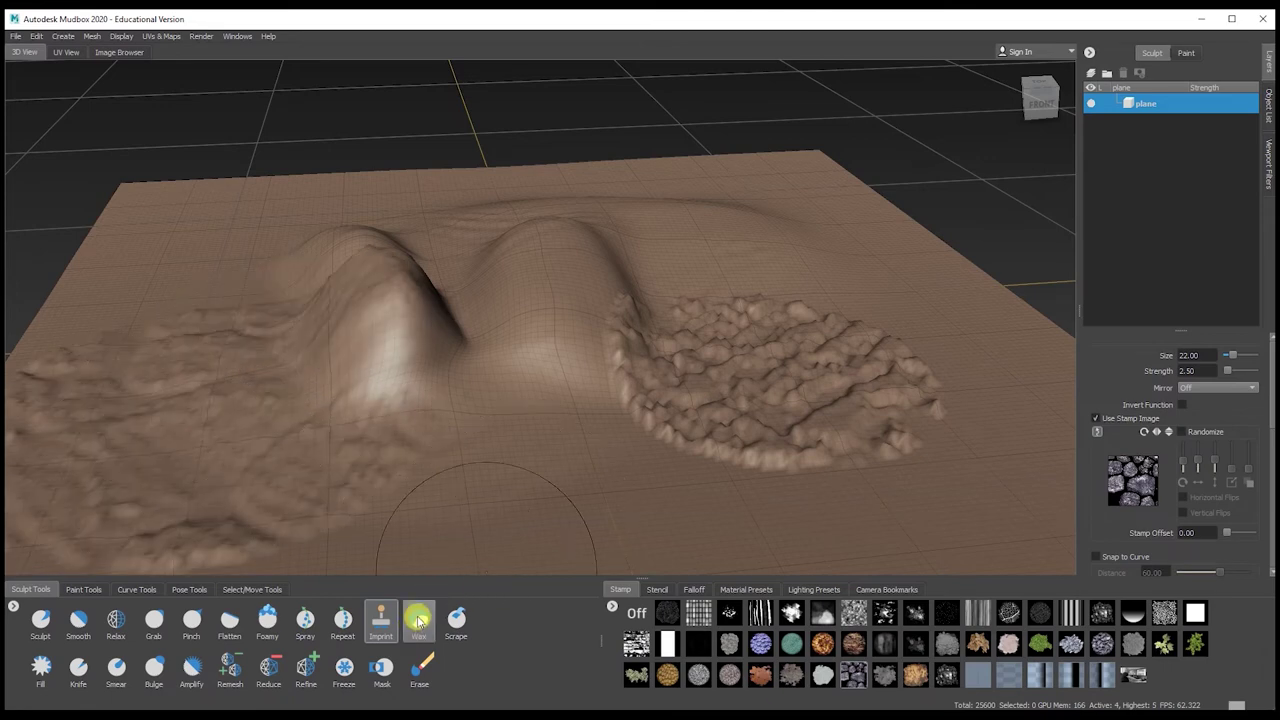
Build up thick rounded ridges around the peaks and along the plane's front and left side with the Wax brush
left_click(419, 620)
mouse_move(580, 366)
left_mouse_down()
mouse_move(634, 370)
mouse_move(600, 357)
mouse_move(628, 352)
mouse_move(665, 440)
mouse_move(820, 490)
mouse_move(975, 405)
mouse_move(925, 324)
mouse_move(780, 256)
mouse_move(685, 250)
mouse_move(893, 323)
mouse_move(900, 410)
mouse_move(640, 440)
mouse_move(560, 380)
mouse_move(548, 457)
mouse_move(340, 440)
mouse_move(153, 464)
left_mouse_up()
mouse_move(125, 310)
left_mouse_down()
mouse_move(142, 215)
mouse_move(320, 205)
mouse_move(290, 200)
left_mouse_up()
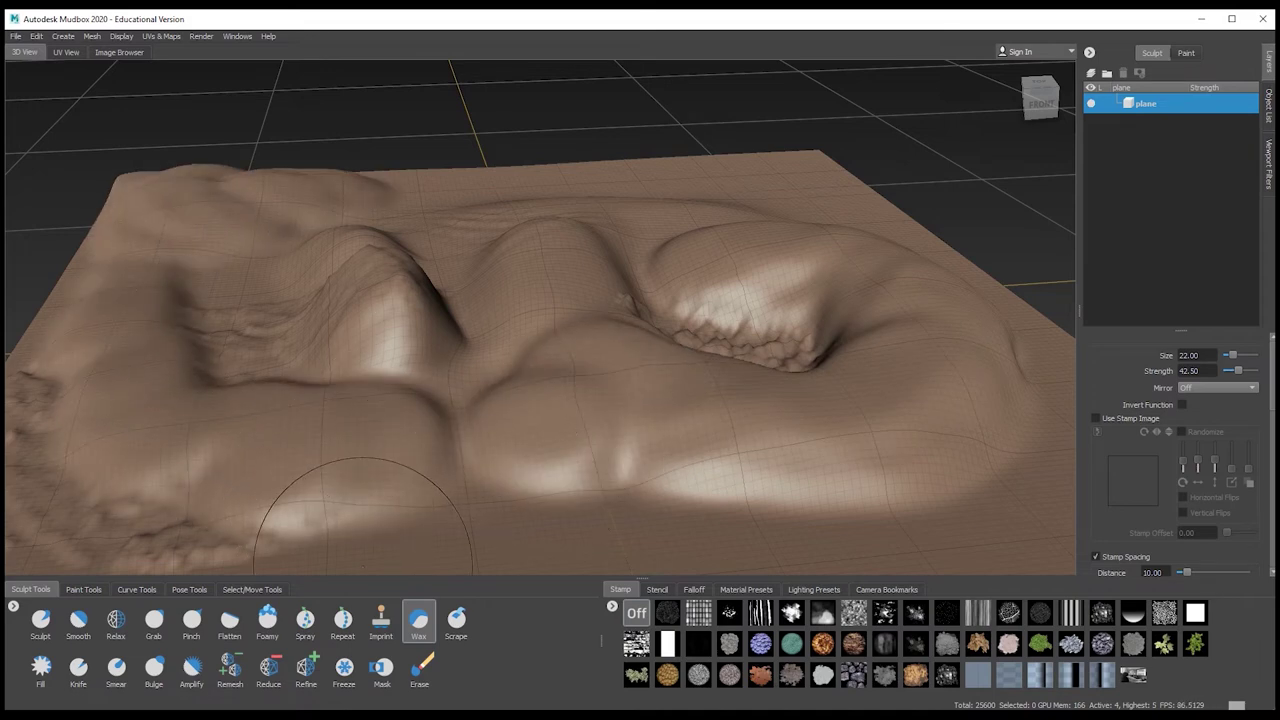
Shave the front ridges and left peak flatter with the Scrape brush, and fill the hollow left of the peaks with the Fill brush
left_click(456, 620)
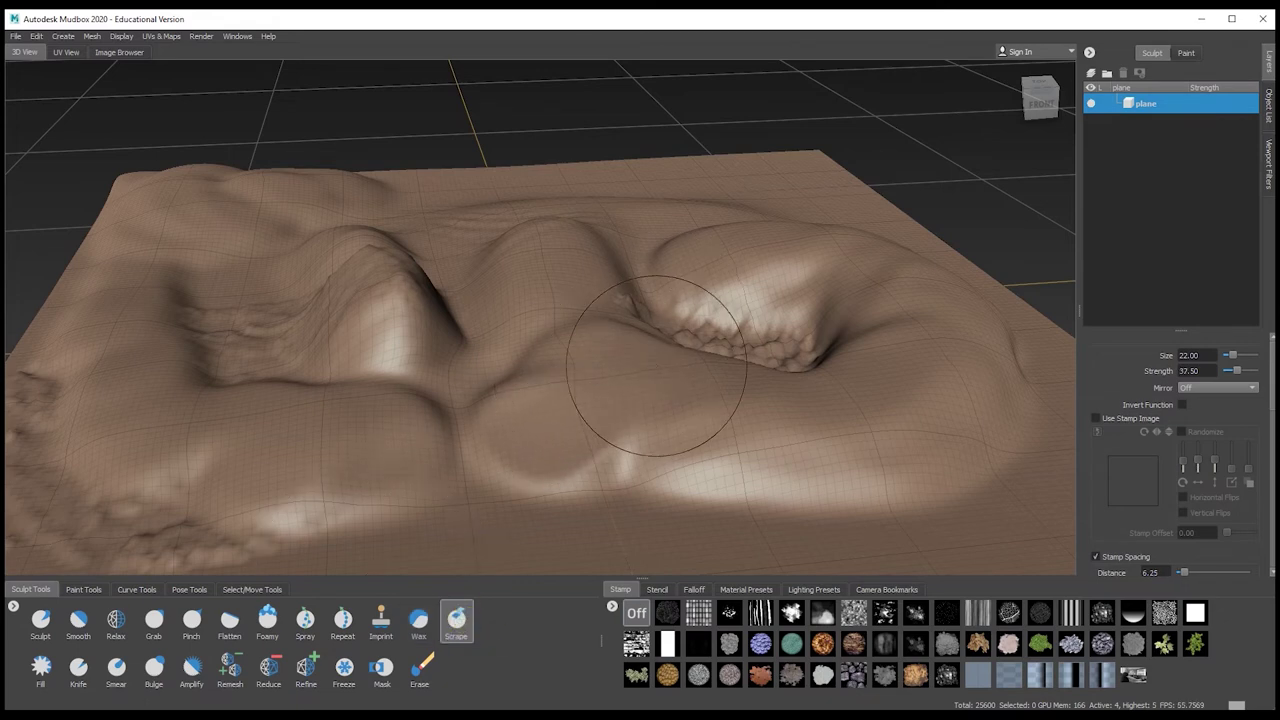
mouse_move(329, 380)
left_mouse_down()
mouse_move(741, 405)
mouse_move(820, 445)
mouse_move(880, 440)
left_mouse_up()
mouse_move(491, 374)
left_mouse_down()
mouse_move(590, 420)
mouse_move(800, 440)
left_mouse_up()
left_click_drag(484, 418, 561, 418)
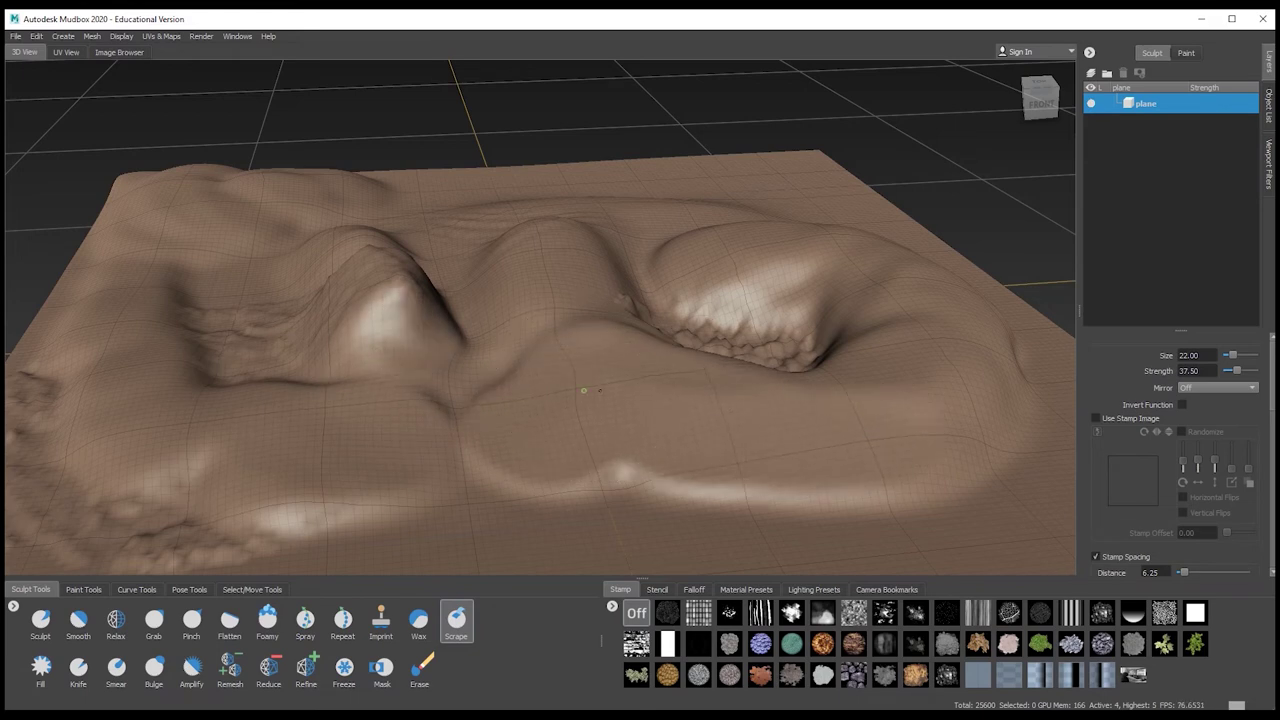
left_click(40, 665)
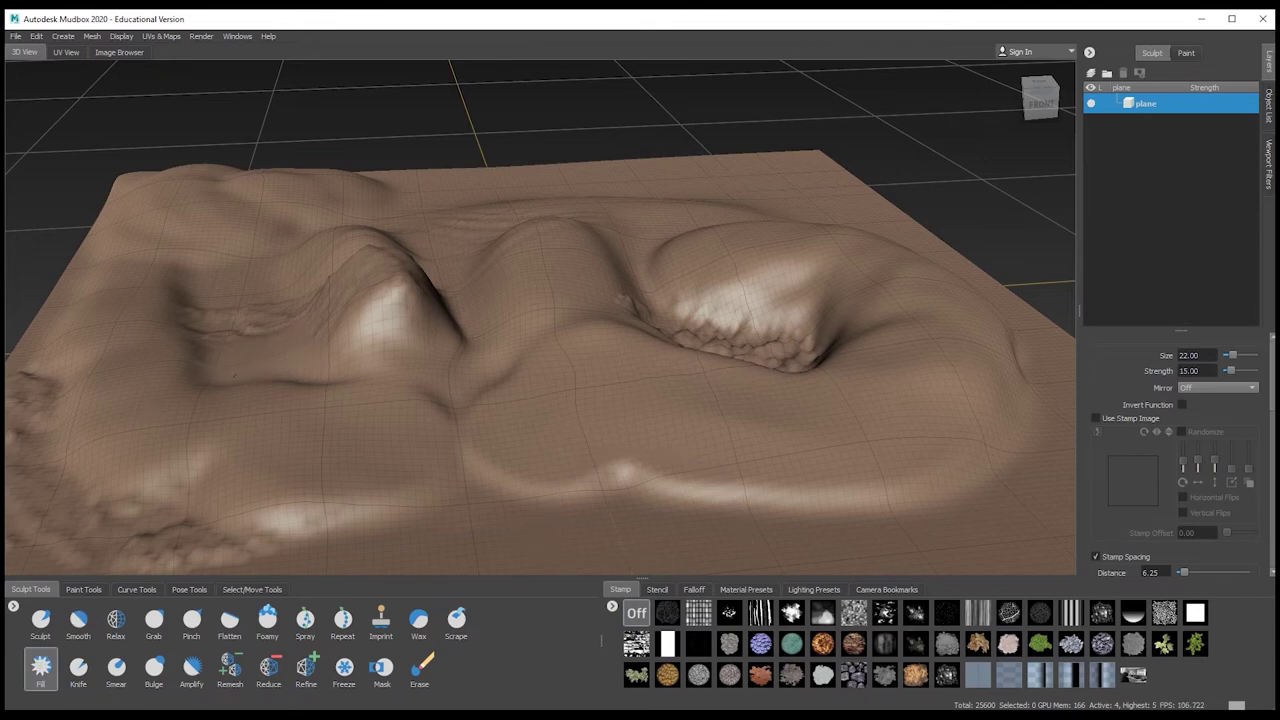
Carve grooves across the front ridge and between the two peaks with the Knife brush
left_click(78, 666)
left_click_drag(840, 430, 709, 408)
mouse_move(443, 337)
left_mouse_down()
mouse_move(520, 326)
mouse_move(350, 440)
mouse_move(516, 324)
left_mouse_up()
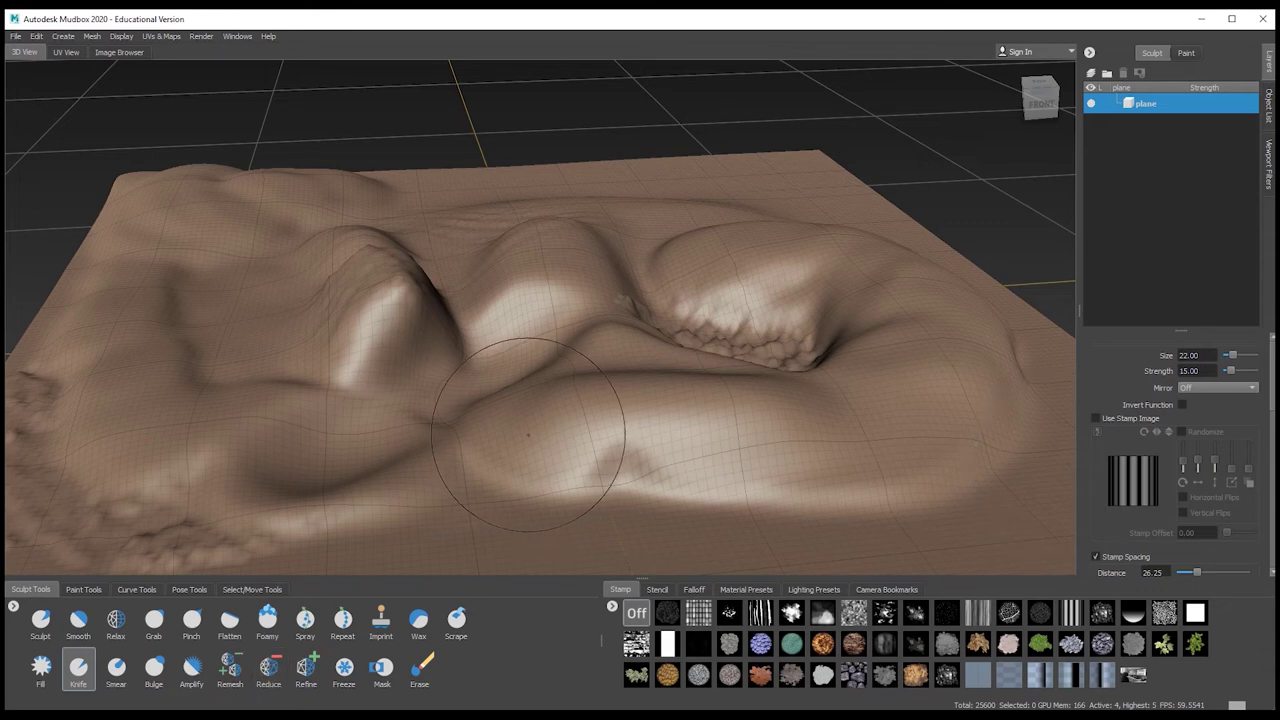
Generate a triangulated copy of the sculpted plane and lower its mesh density along the front edge with the Reduce brush
scroll(512, 430, "down", 3)
left_click(271, 668)
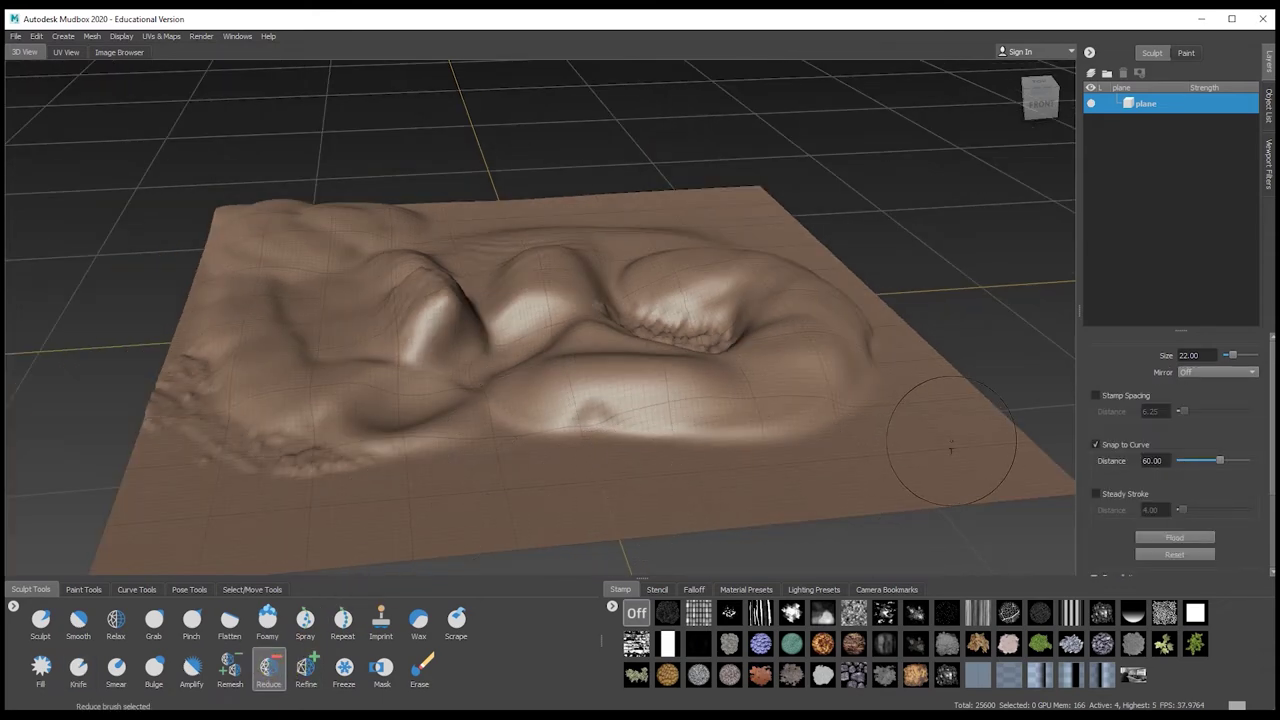
left_click(1008, 468)
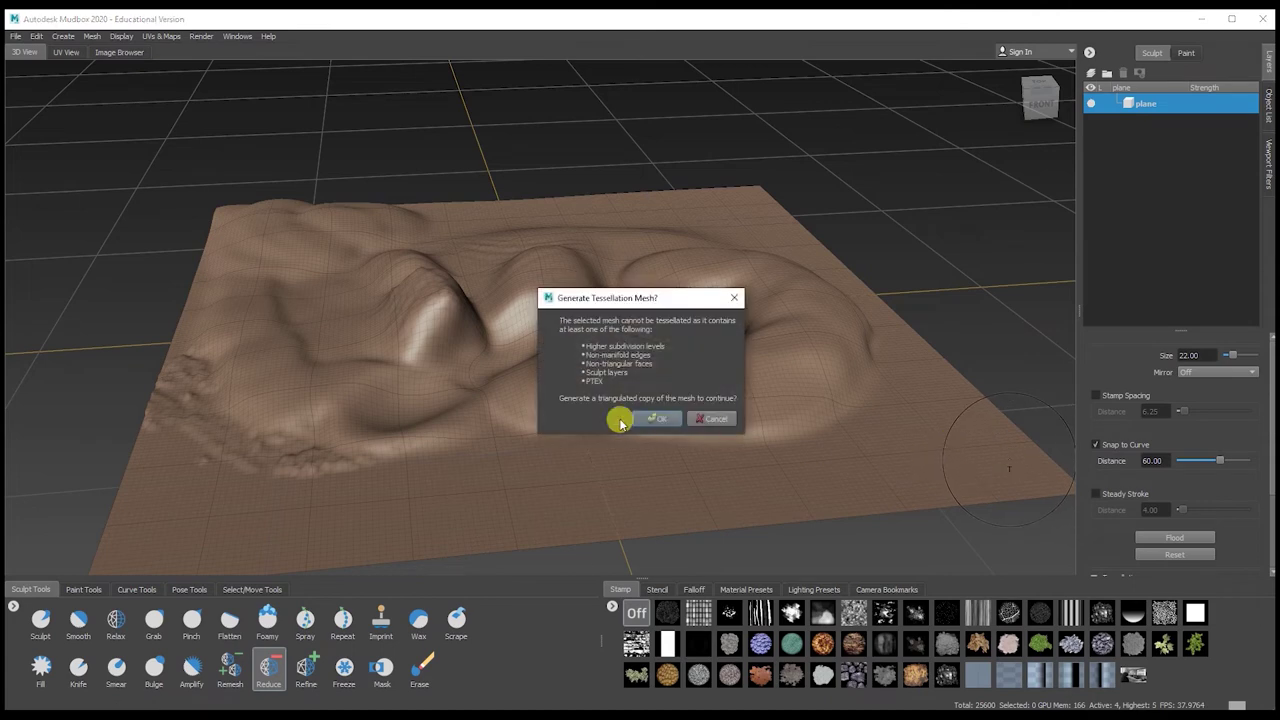
left_click(660, 418)
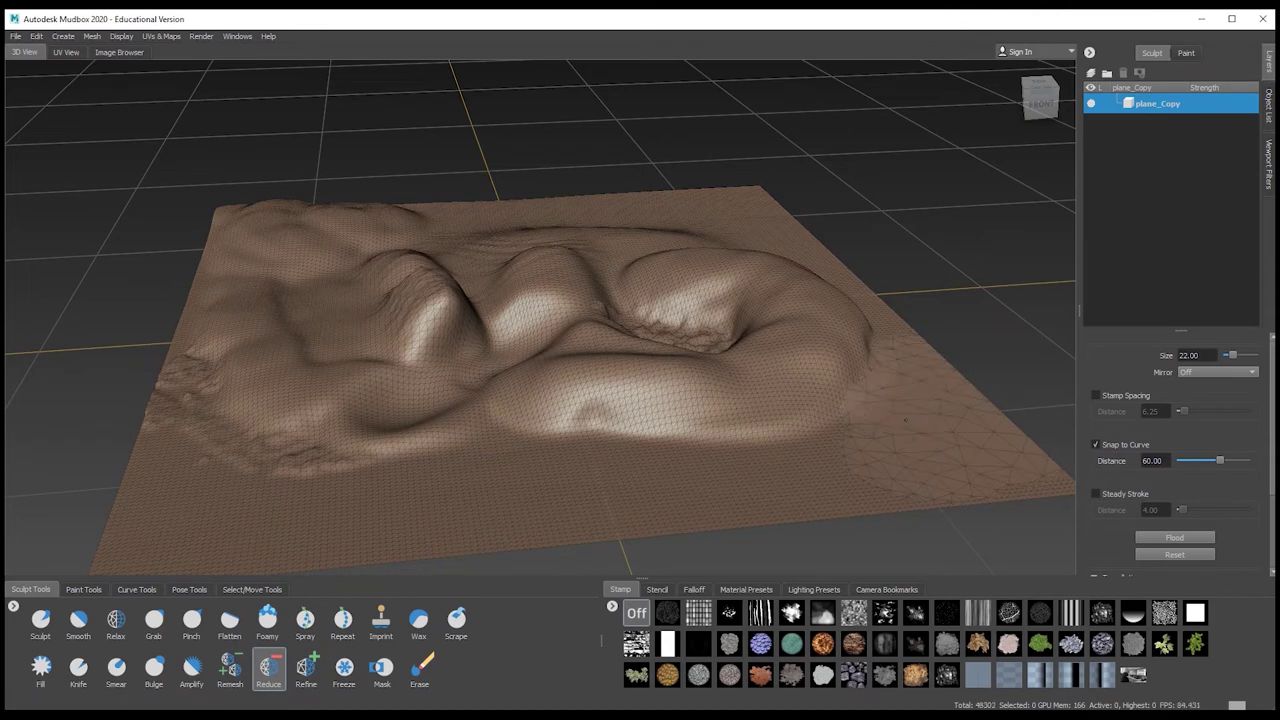
left_click_drag(590, 495, 474, 481)
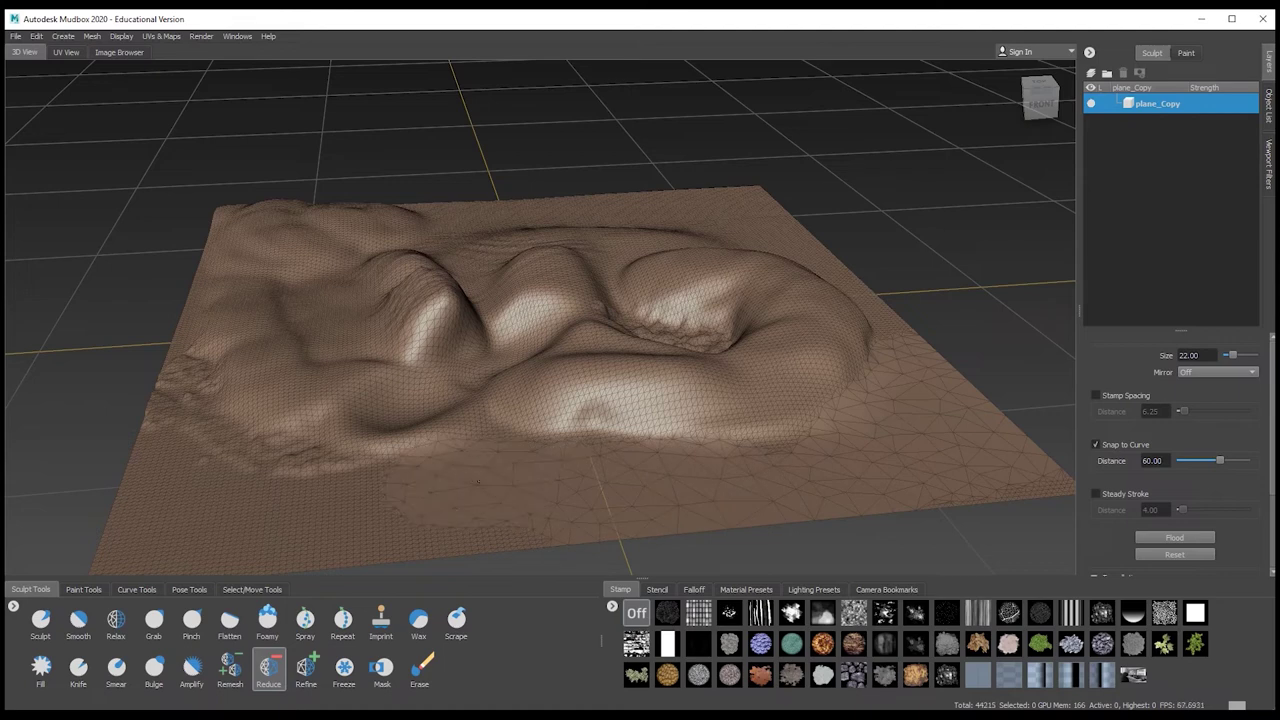
mouse_move(368, 525)
left_mouse_down()
mouse_move(200, 500)
mouse_move(155, 456)
left_mouse_up()
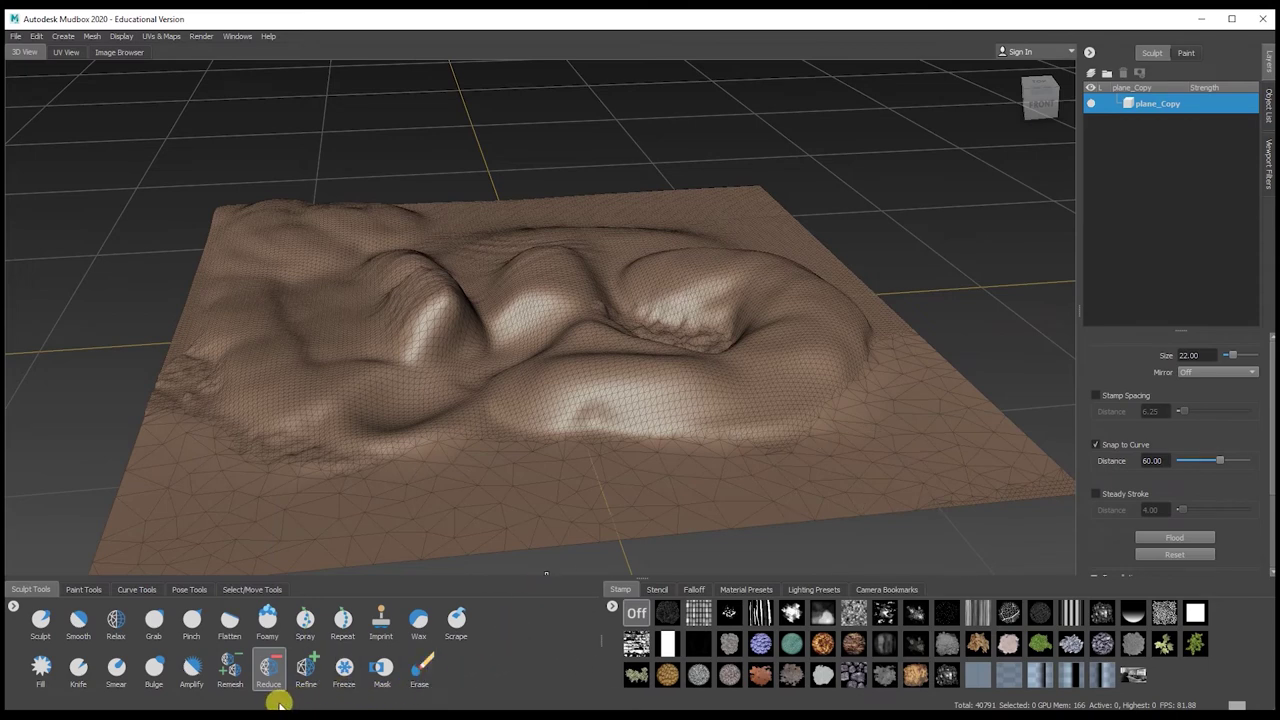
Use the Erase brush at size 63.40 and strength 100 on the plane's sculpted relief
left_click(420, 670)
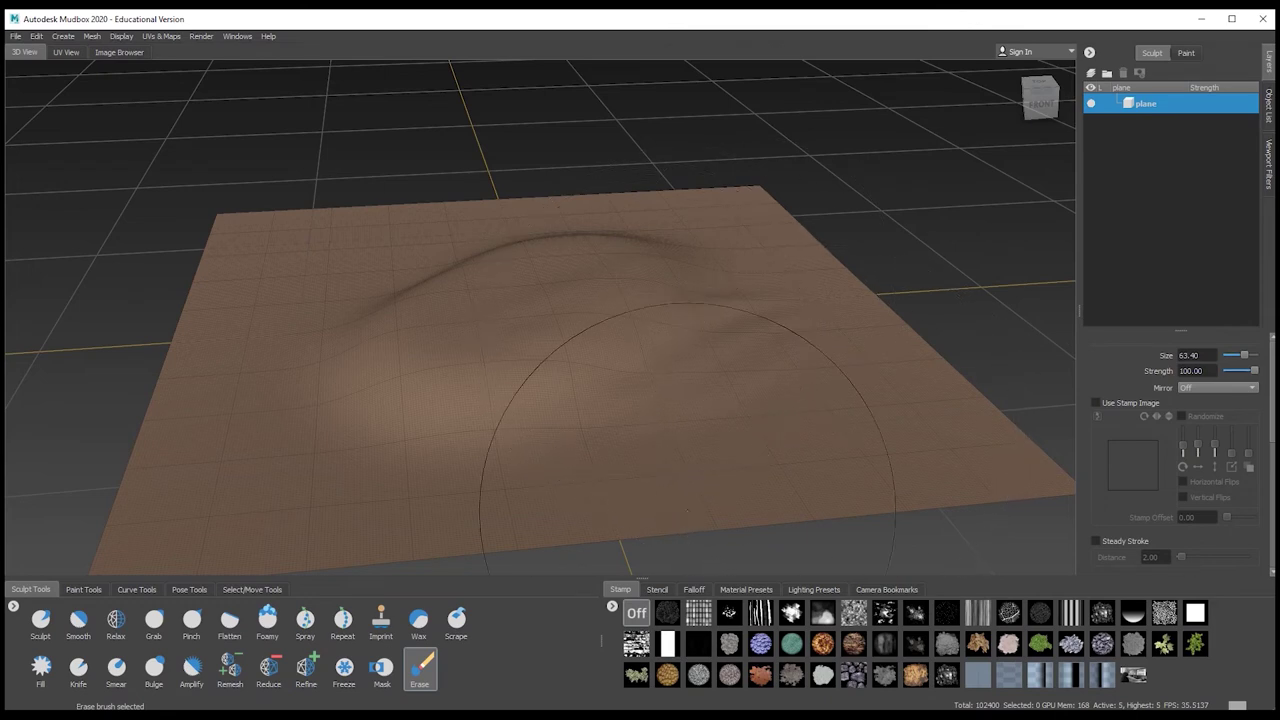
Switch back to the Sculpt brush, review its settings, and load the first speckled splatter stencil over the plane
left_click(38, 622)
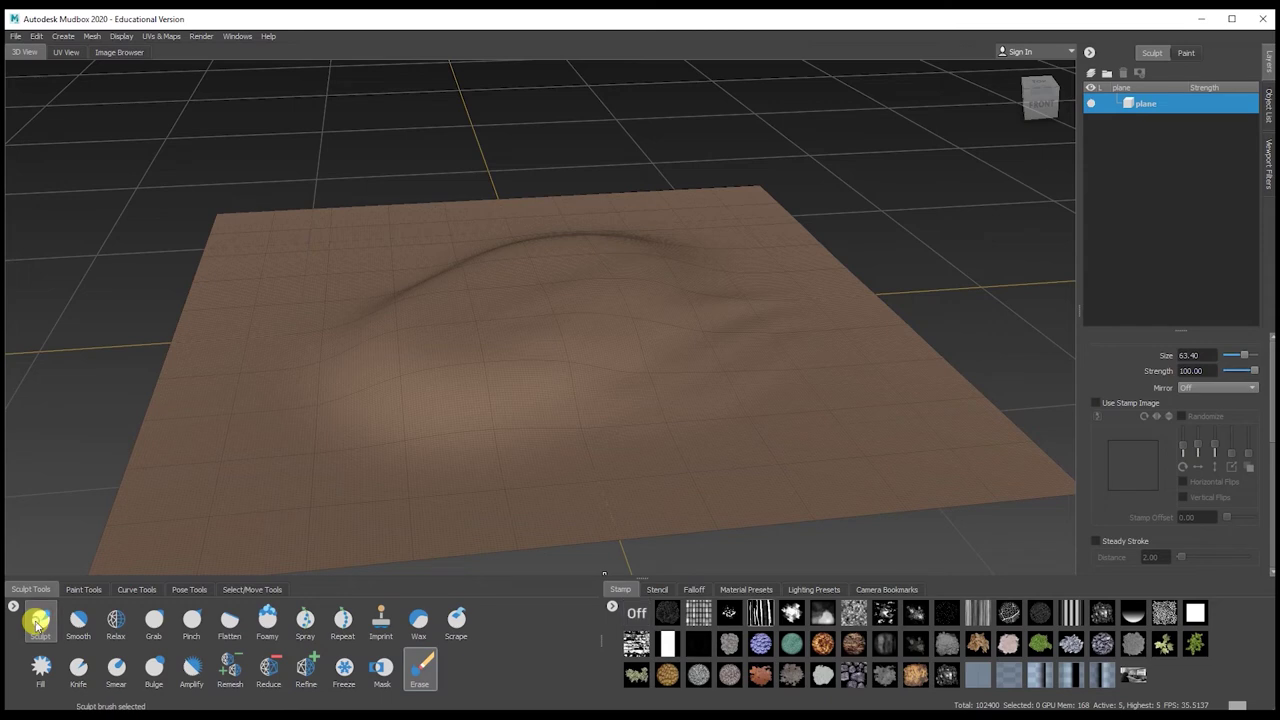
scroll(1172, 455, "down", 5)
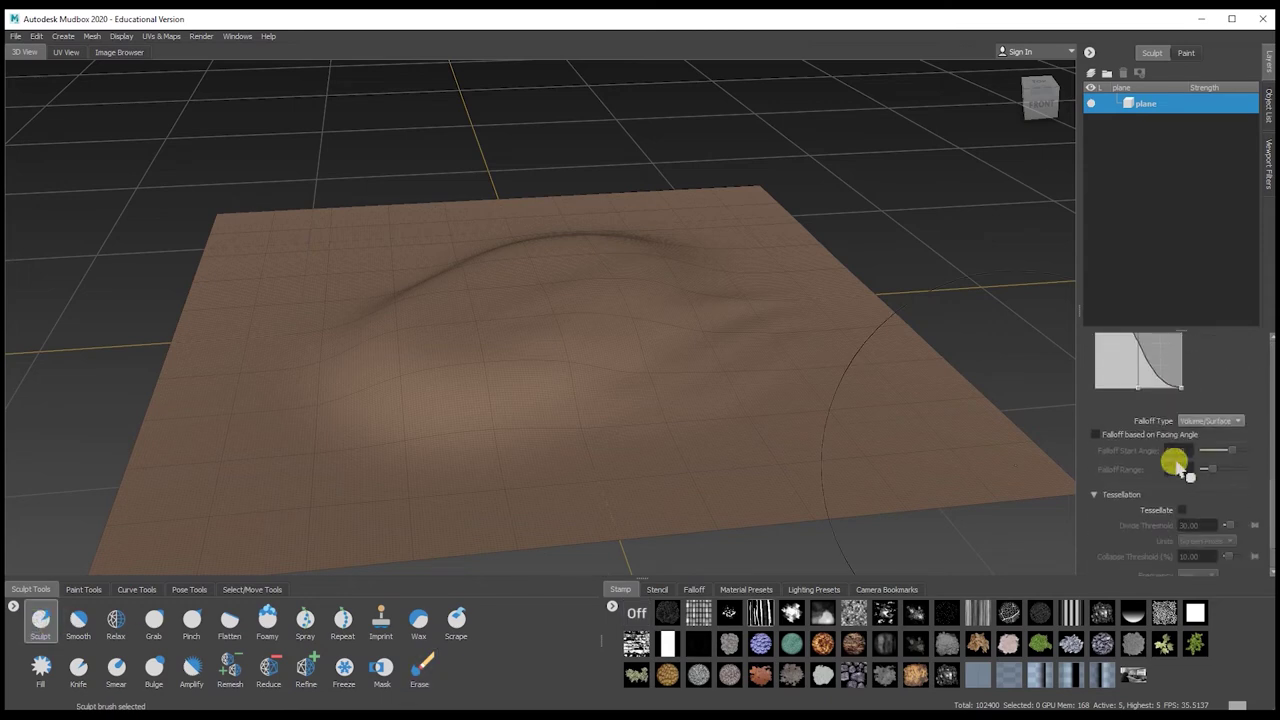
scroll(1185, 472, "up", 5)
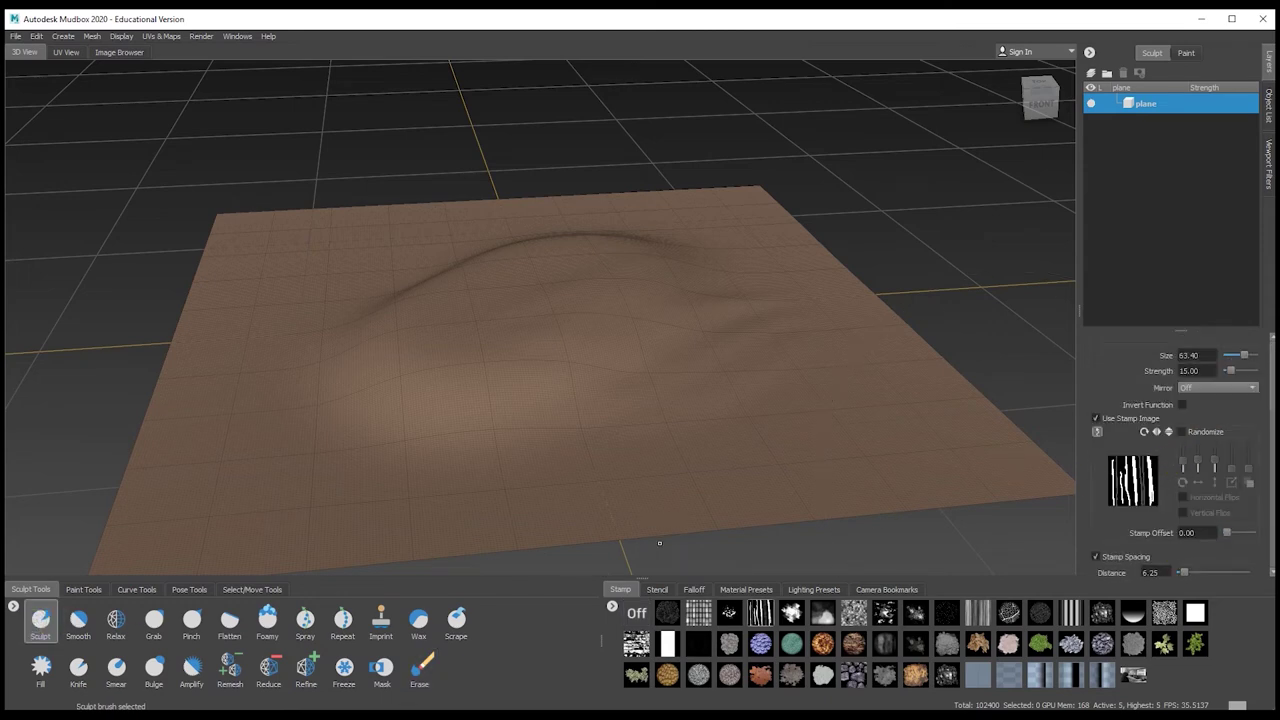
left_click(658, 590)
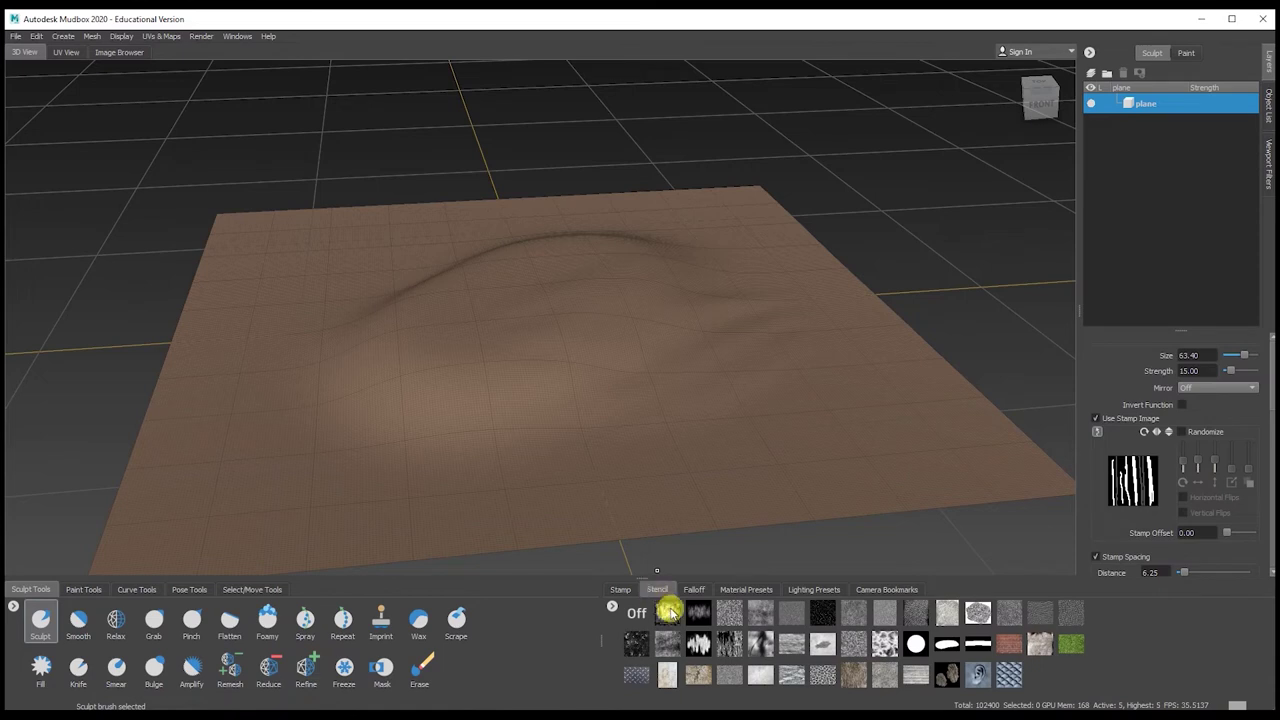
left_click(668, 612)
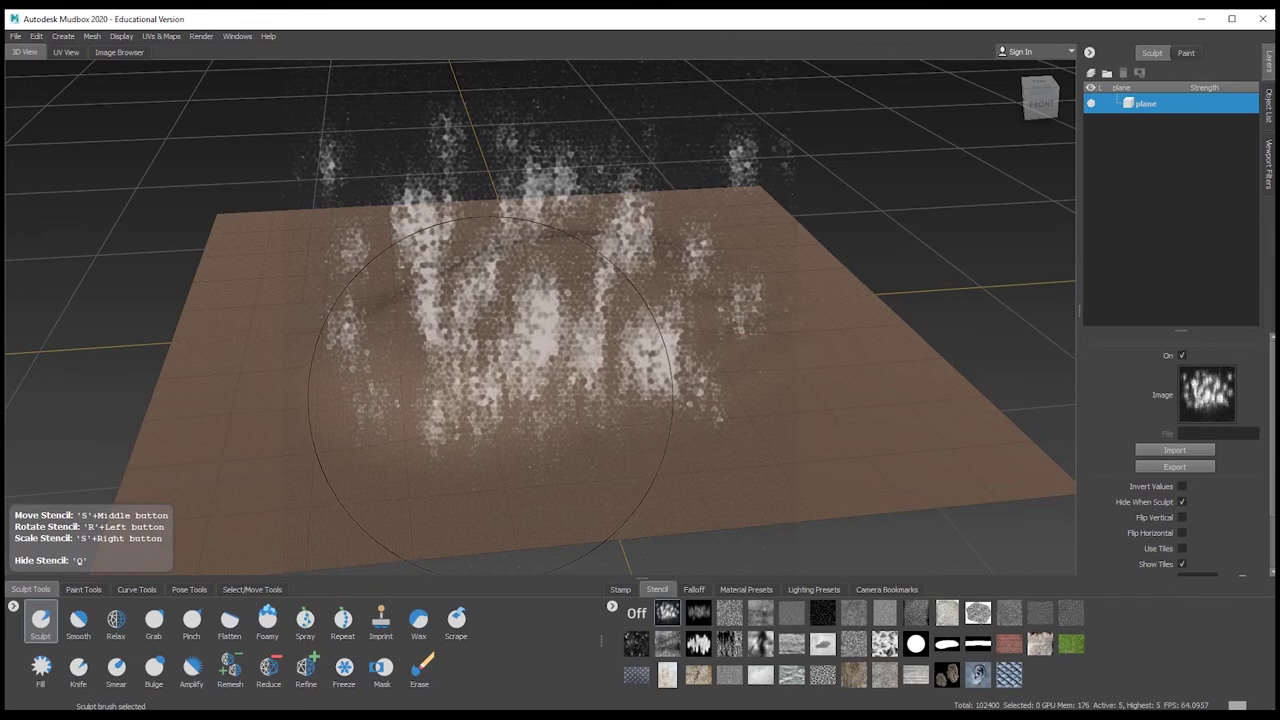
Move the splatter stencil slightly so it sits lower over the raised middle of the plane
middle_click_drag(550, 303, 588, 343)
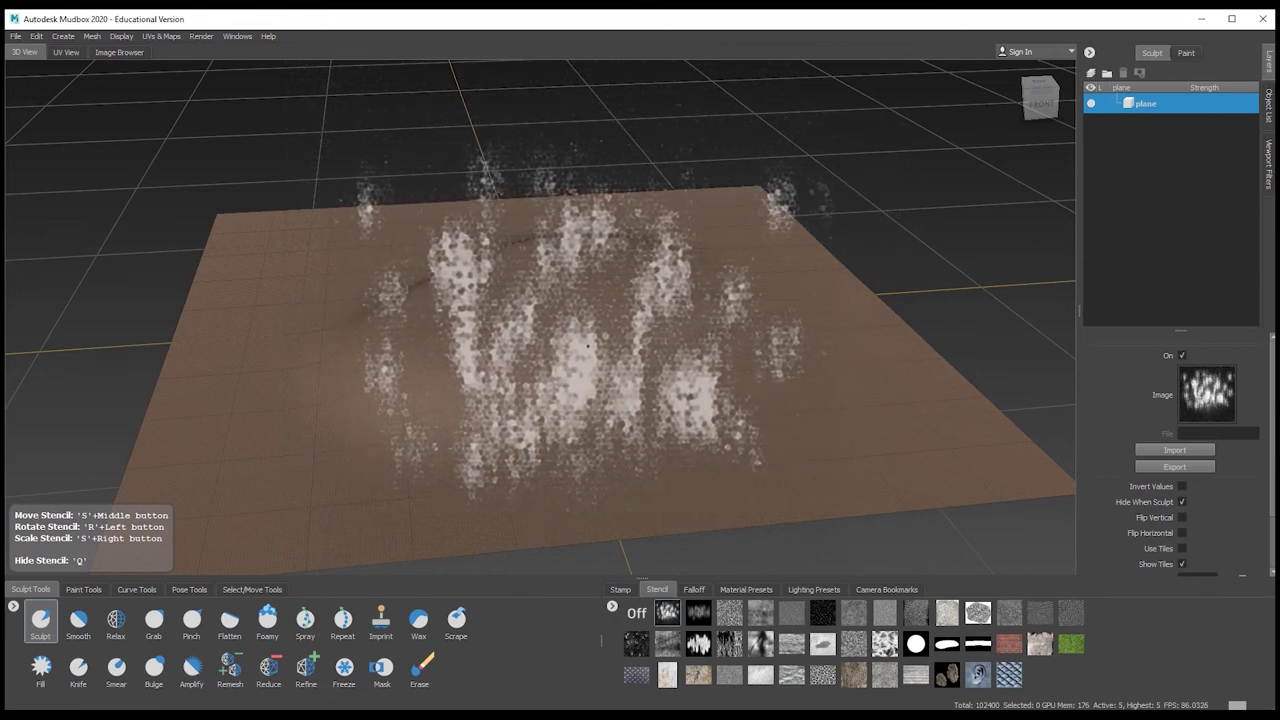
scroll(580, 350, "up", 2)
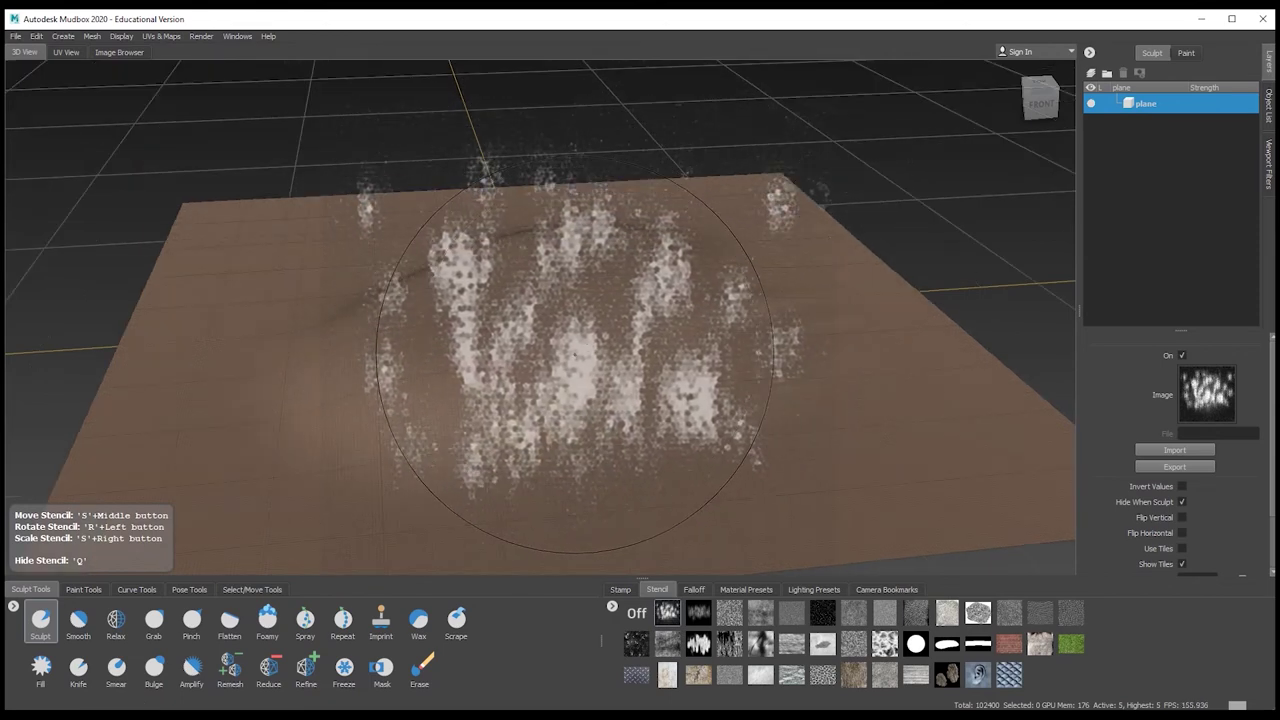
left_click(553, 333)
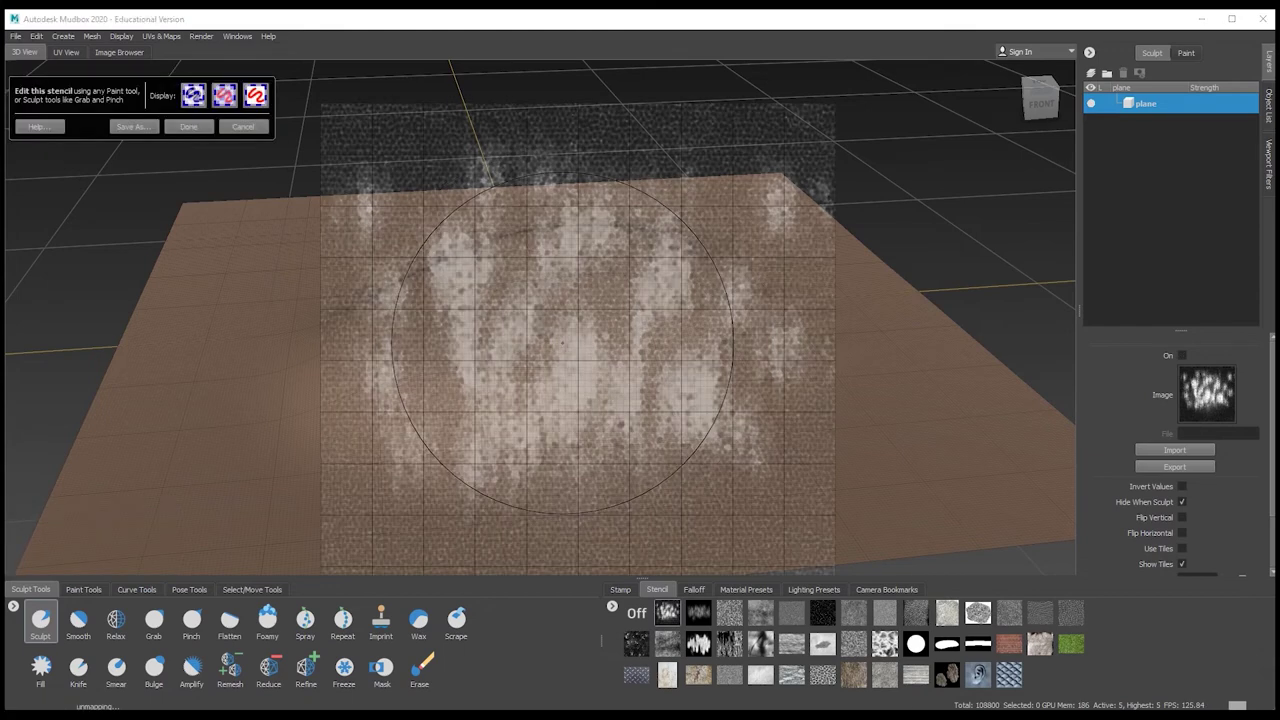
left_click(181, 131)
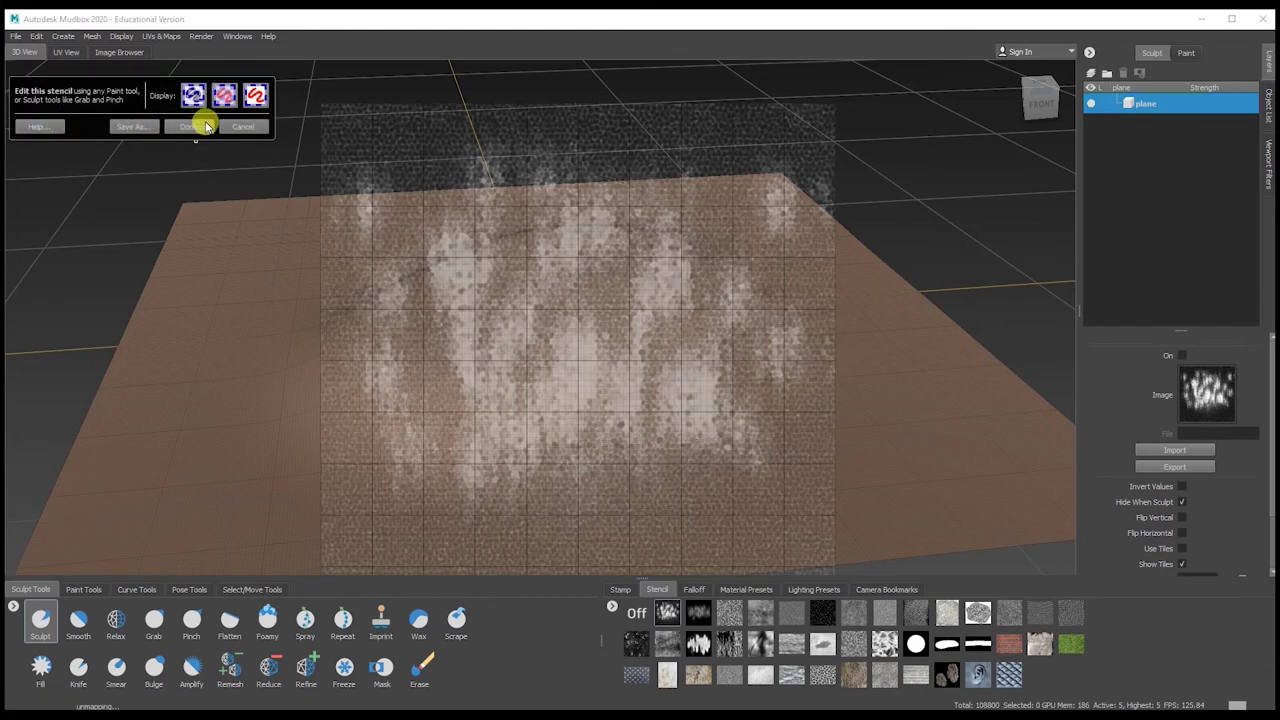
left_click(248, 128)
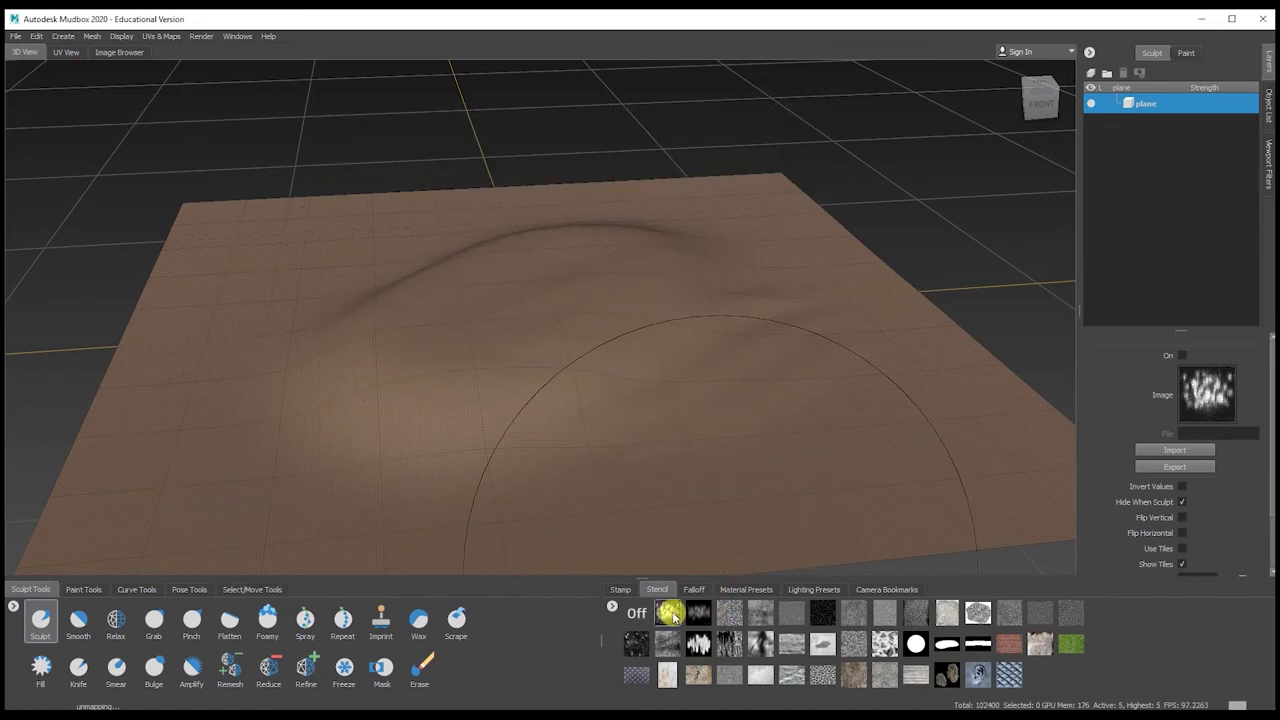
Reload the first splatter stencil, sculpt rough speckled relief over the plane's mound, and turn the stencil off to inspect it
left_click(670, 614)
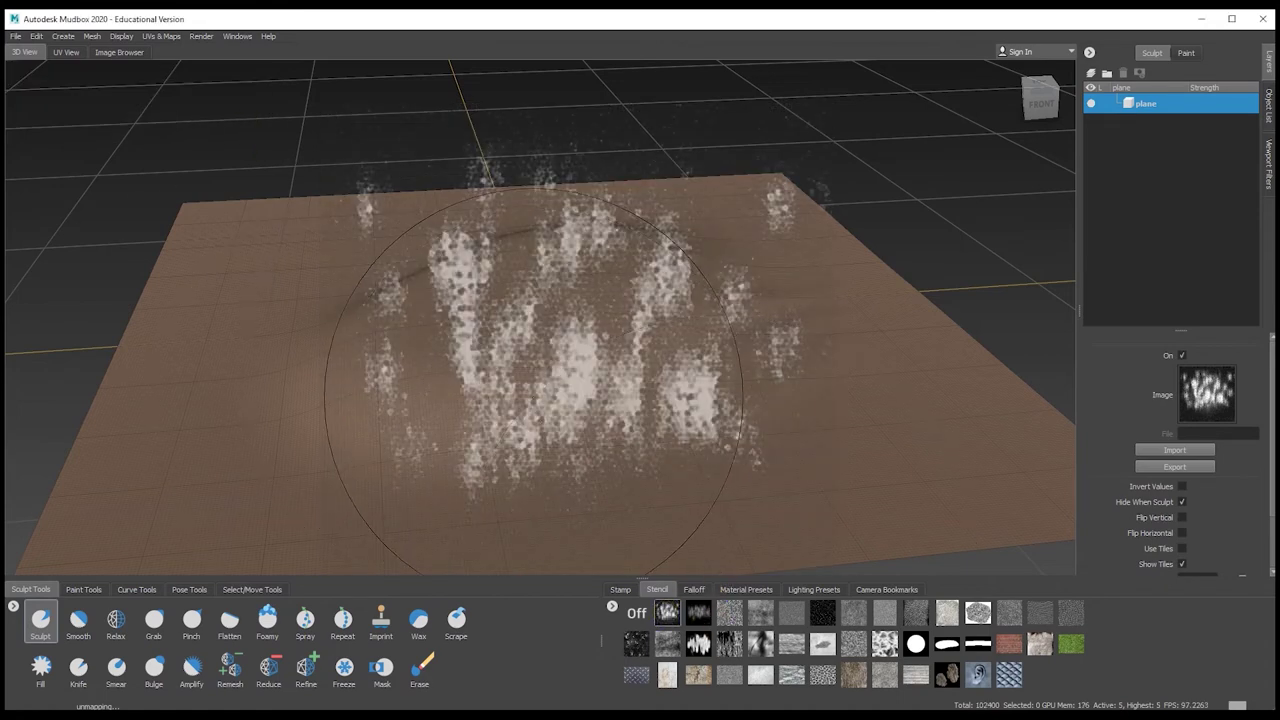
mouse_move(575, 405)
left_mouse_down()
mouse_move(690, 345)
mouse_move(668, 262)
mouse_move(440, 265)
mouse_move(465, 315)
mouse_move(500, 272)
mouse_move(440, 255)
mouse_move(470, 270)
left_mouse_up()
mouse_move(570, 268)
left_mouse_down()
mouse_move(380, 290)
mouse_move(500, 300)
left_mouse_up()
left_click_drag(801, 326, 515, 335, "alt")
mouse_move(560, 330)
left_mouse_down()
mouse_move(575, 340)
mouse_move(655, 275)
mouse_move(620, 330)
mouse_move(560, 290)
mouse_move(580, 320)
left_mouse_up()
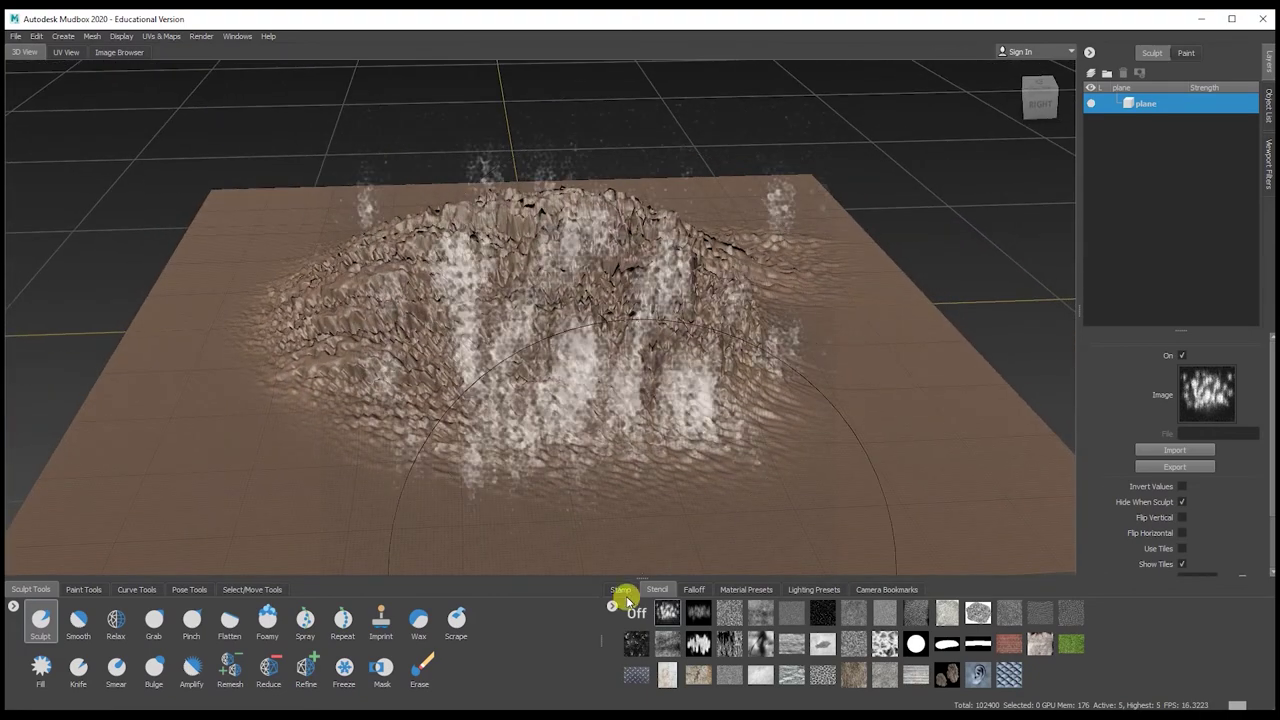
left_click(636, 614)
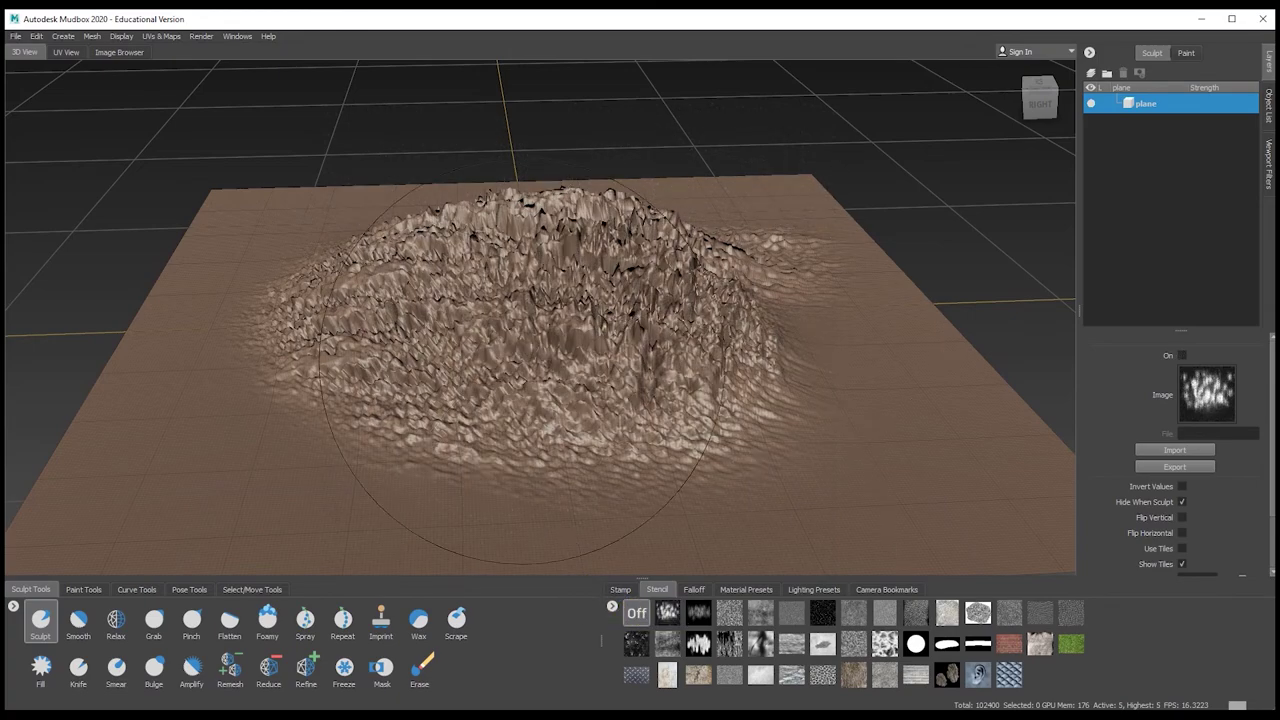
left_click_drag(700, 480, 600, 340, "alt")
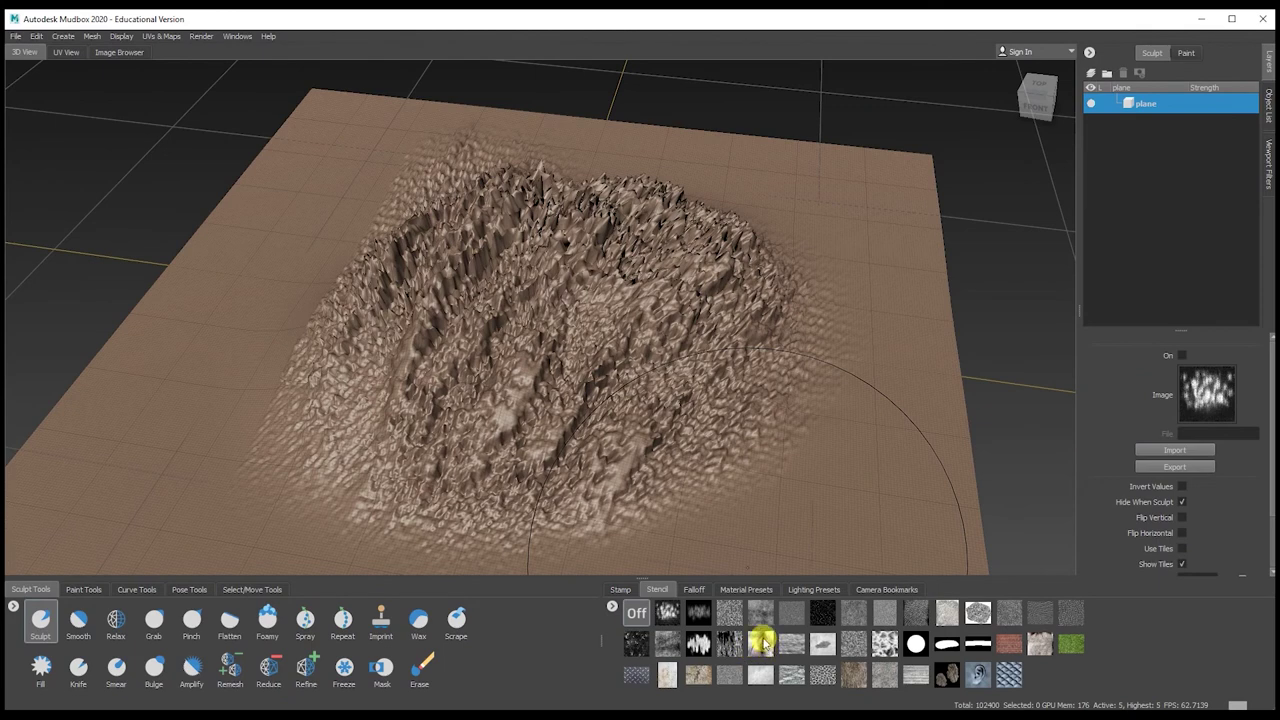
Load the ear stencil and undo the speckled sculpting on the plane
left_click(977, 676)
mouse_move(692, 353)
left_mouse_down()
mouse_move(625, 290)
mouse_move(610, 240)
mouse_move(540, 410)
mouse_move(620, 460)
left_mouse_up()
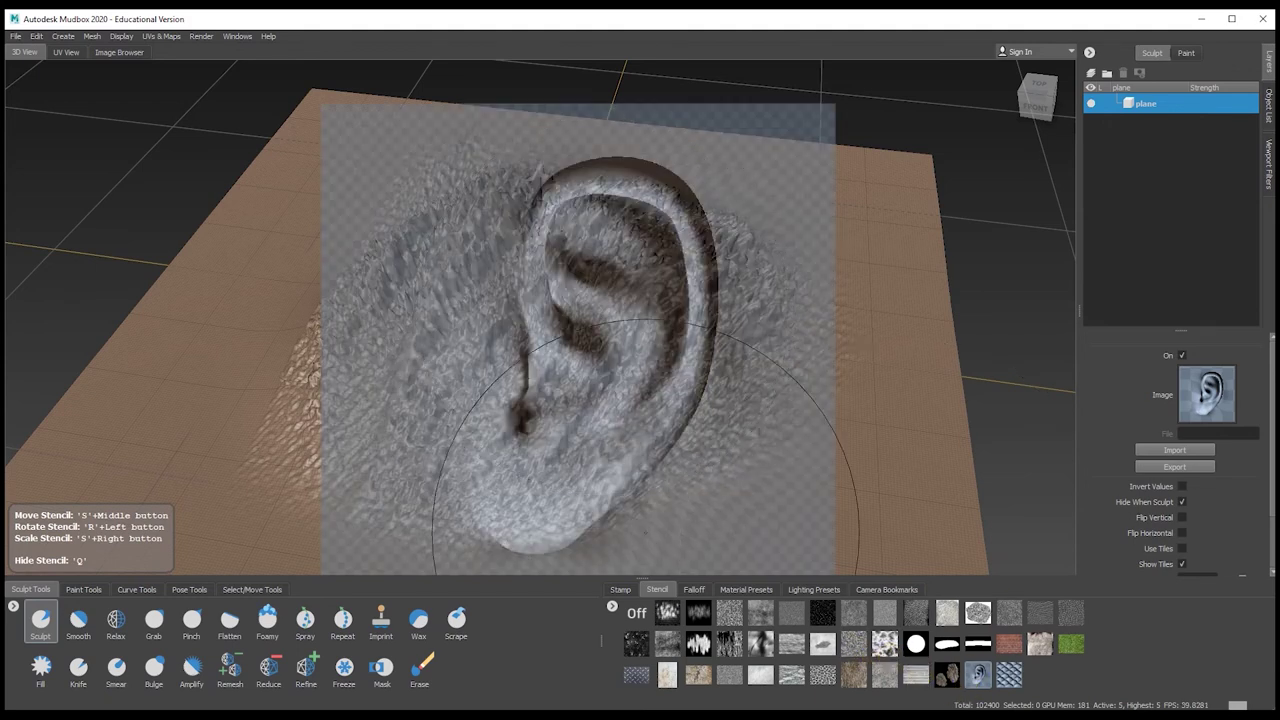
left_click(633, 613)
key("ctrl+z")
key("ctrl+z")
key("ctrl+z")
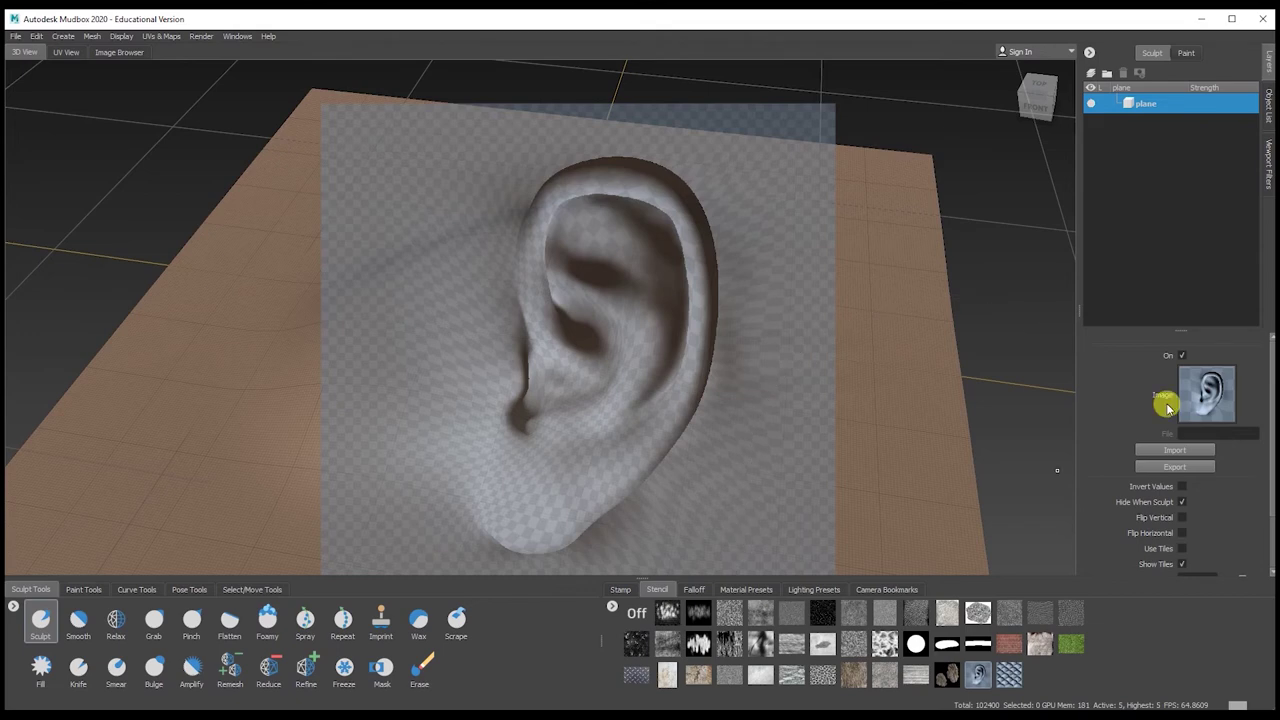
Sculpt the ear's rim, inner folds and lobe through the ear stencil, and turn the stencil off to inspect the relief
left_click_drag(571, 275, 604, 183)
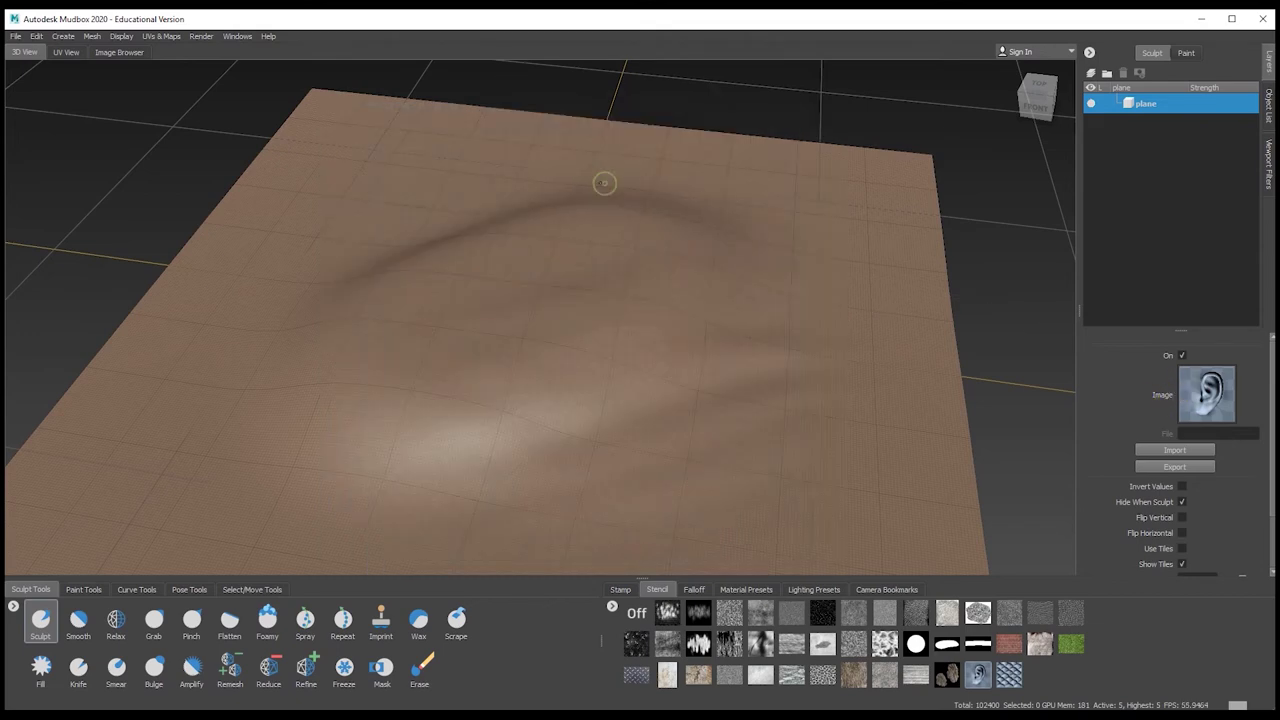
mouse_move(563, 272)
left_mouse_down()
mouse_move(643, 326)
mouse_move(600, 500)
mouse_move(304, 535)
left_mouse_up()
mouse_move(436, 271)
left_mouse_down()
mouse_move(540, 200)
mouse_move(506, 252)
left_mouse_up()
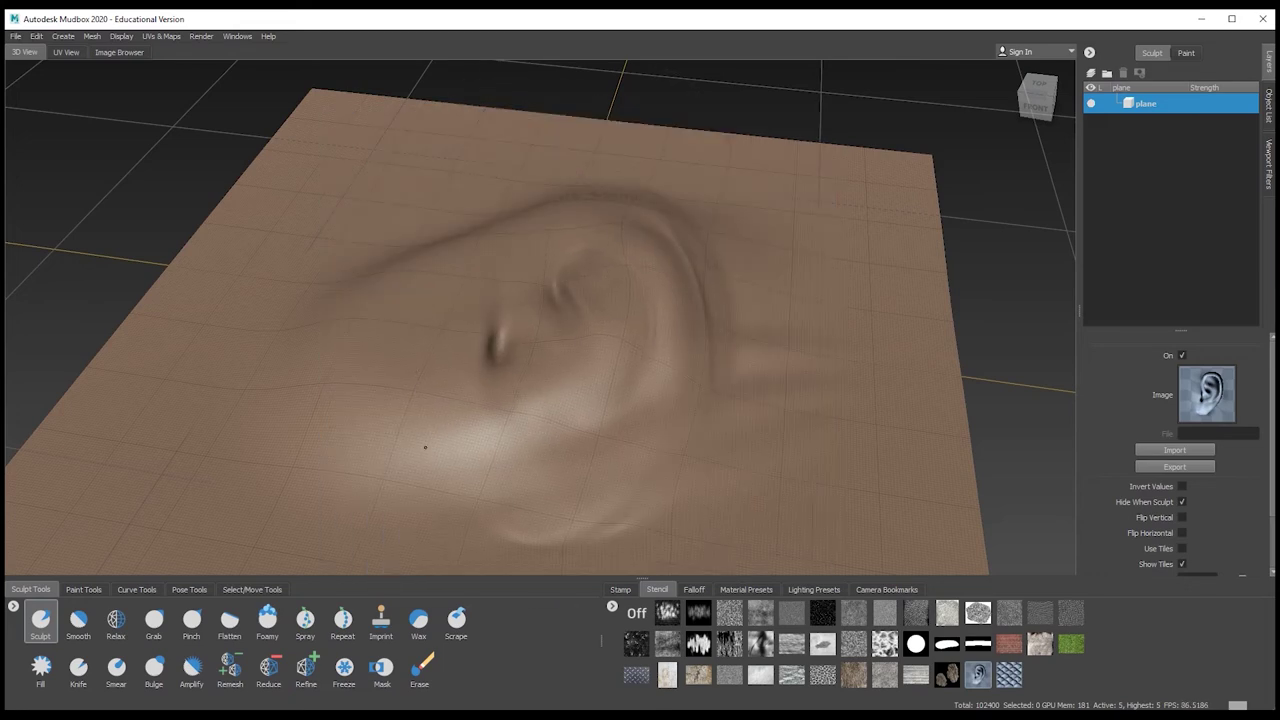
left_click_drag(524, 327, 472, 437)
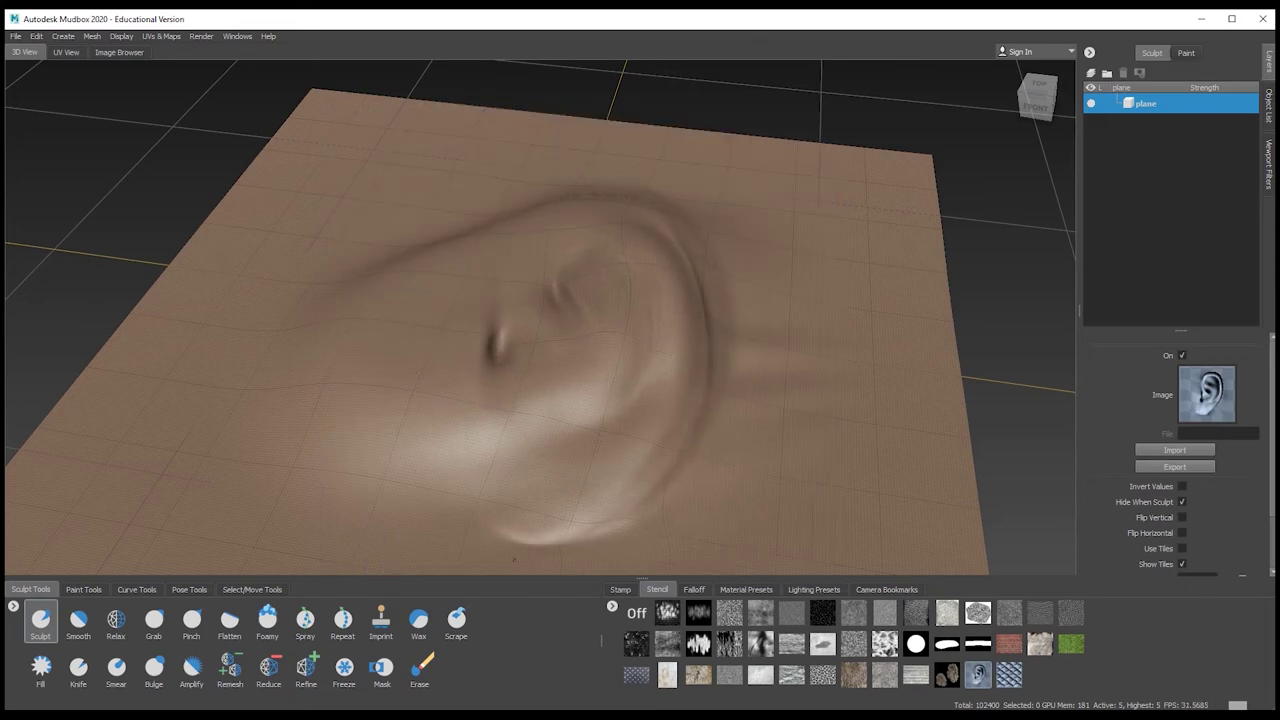
left_click_drag(531, 276, 691, 244)
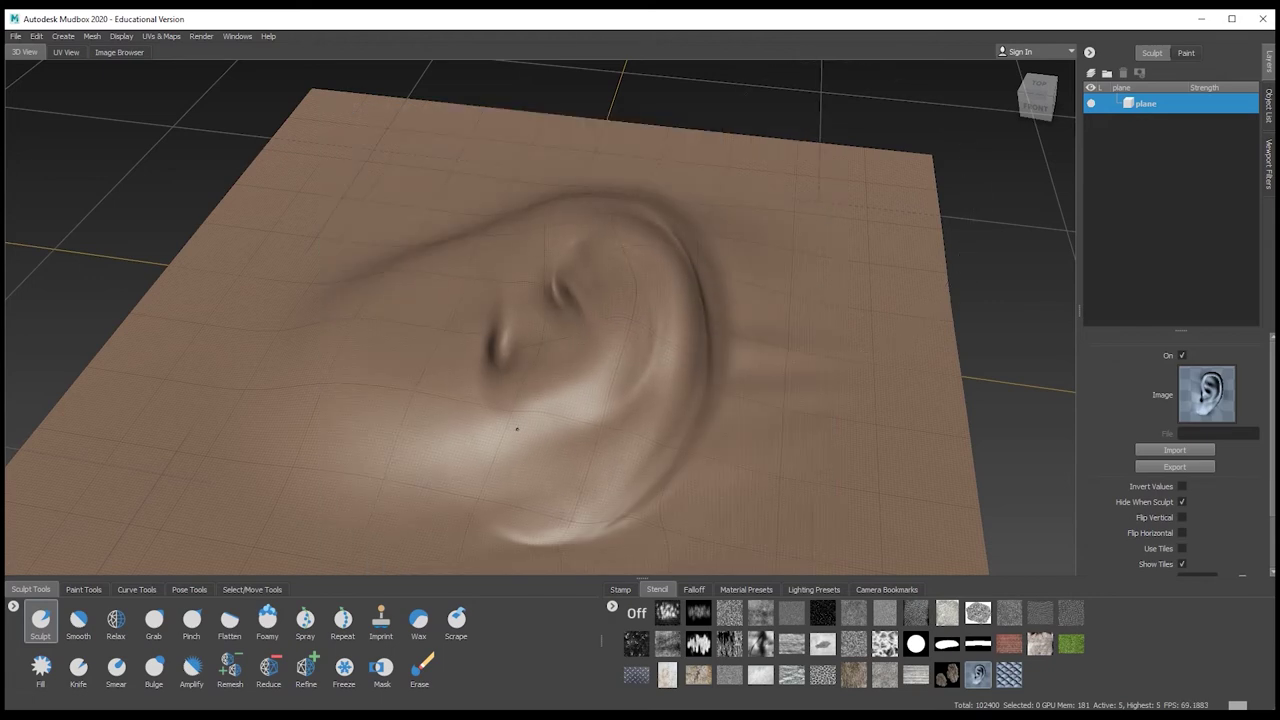
left_click_drag(680, 440, 560, 532)
left_click_drag(686, 392, 520, 536)
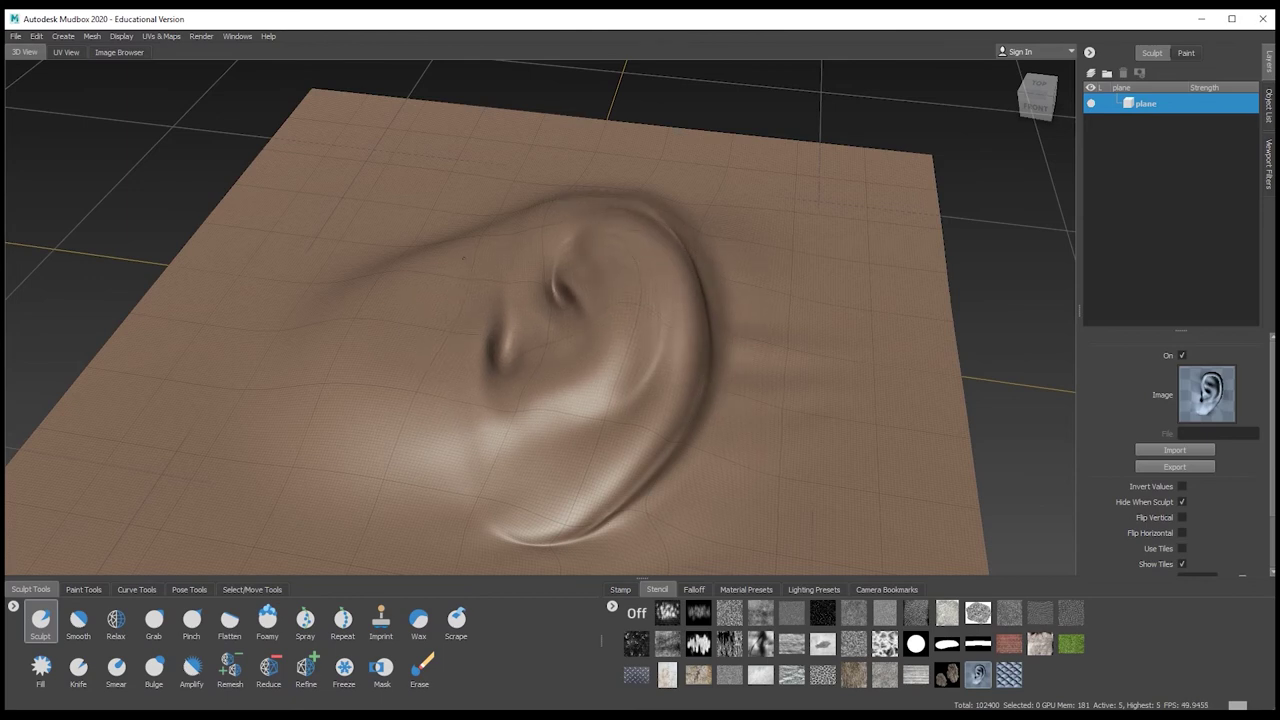
left_click_drag(534, 222, 647, 215)
left_click_drag(505, 330, 508, 339)
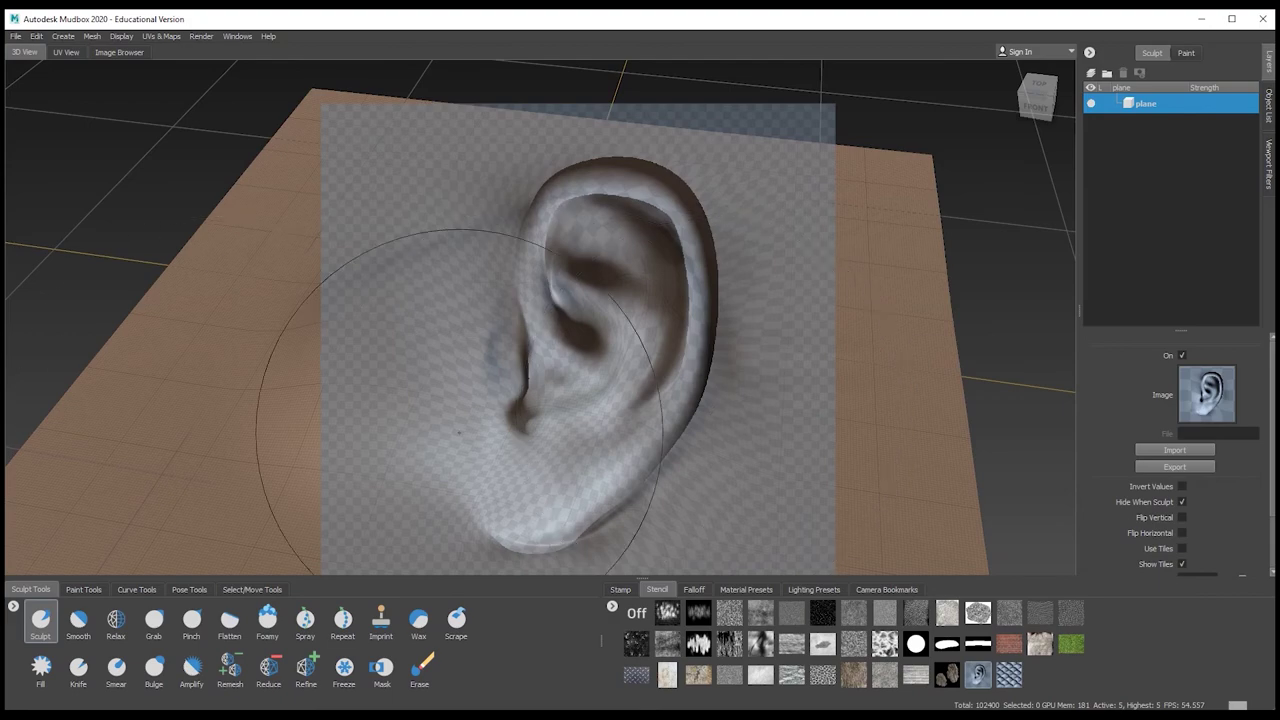
left_click(636, 613)
left_click_drag(333, 415, 269, 403, "alt")
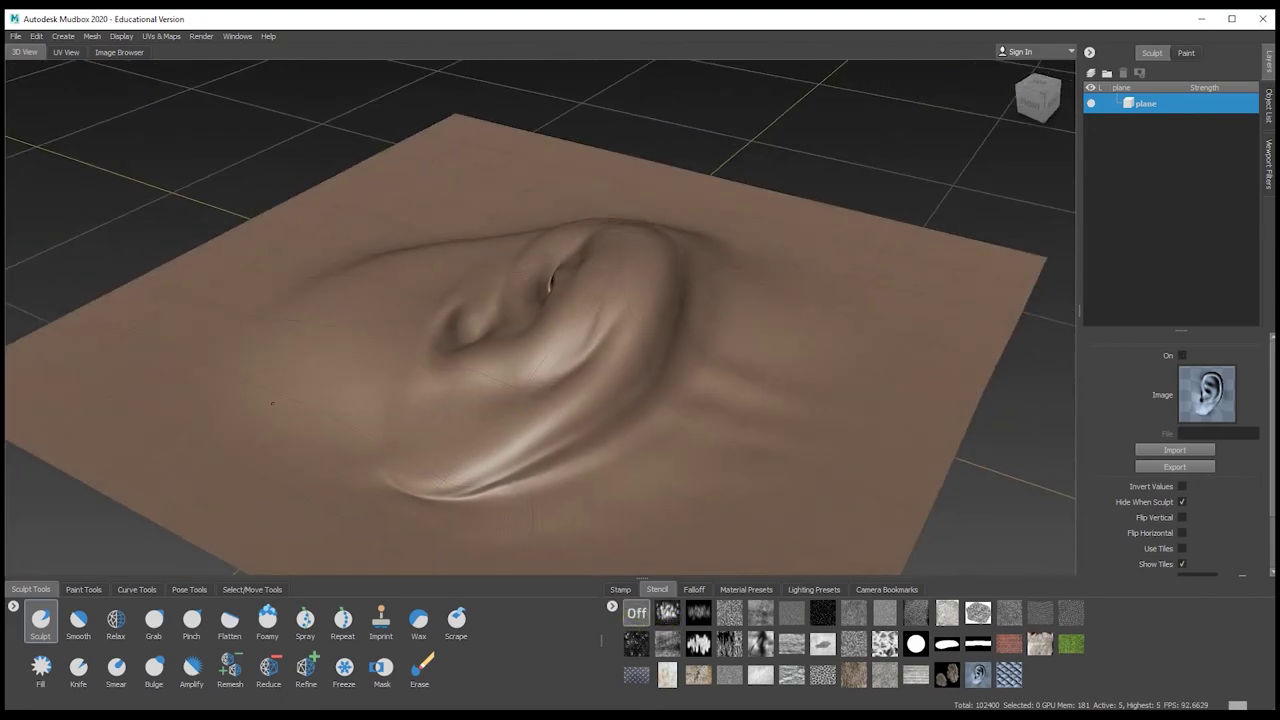
Sculpt lightly over the ear relief with the scales stencil, and turn the stencil off
left_click(1007, 677)
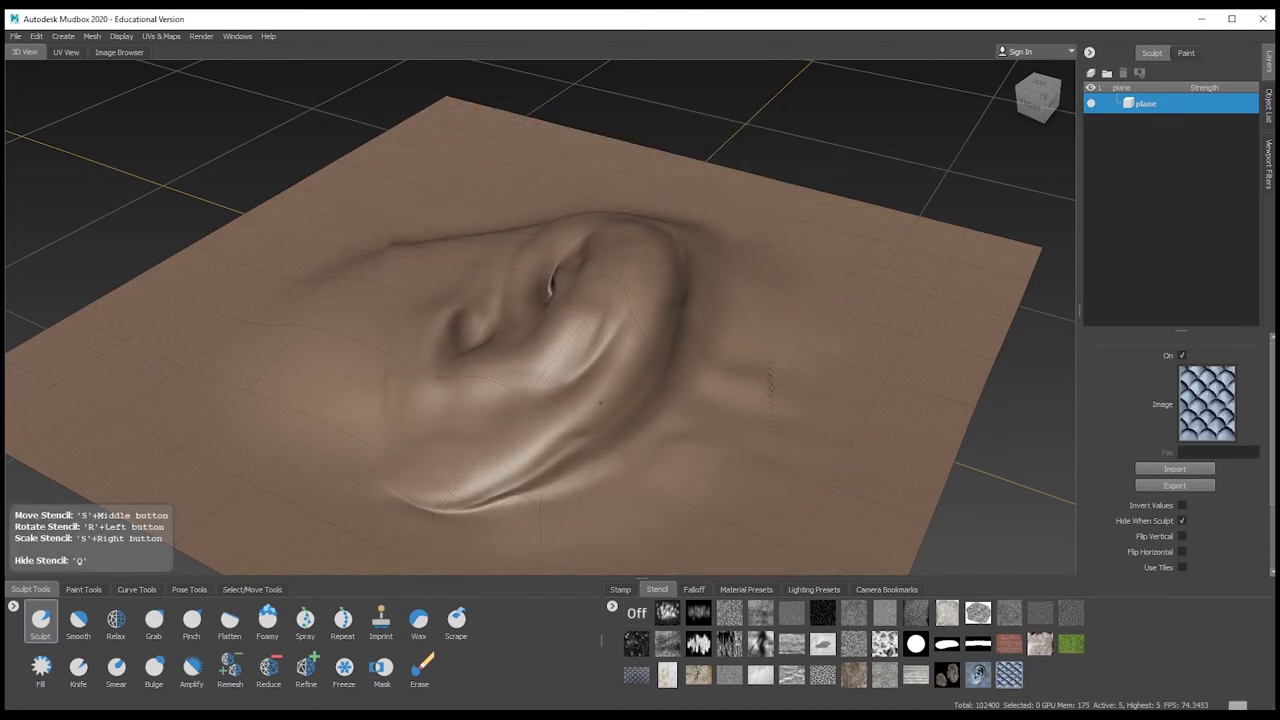
left_click(639, 614)
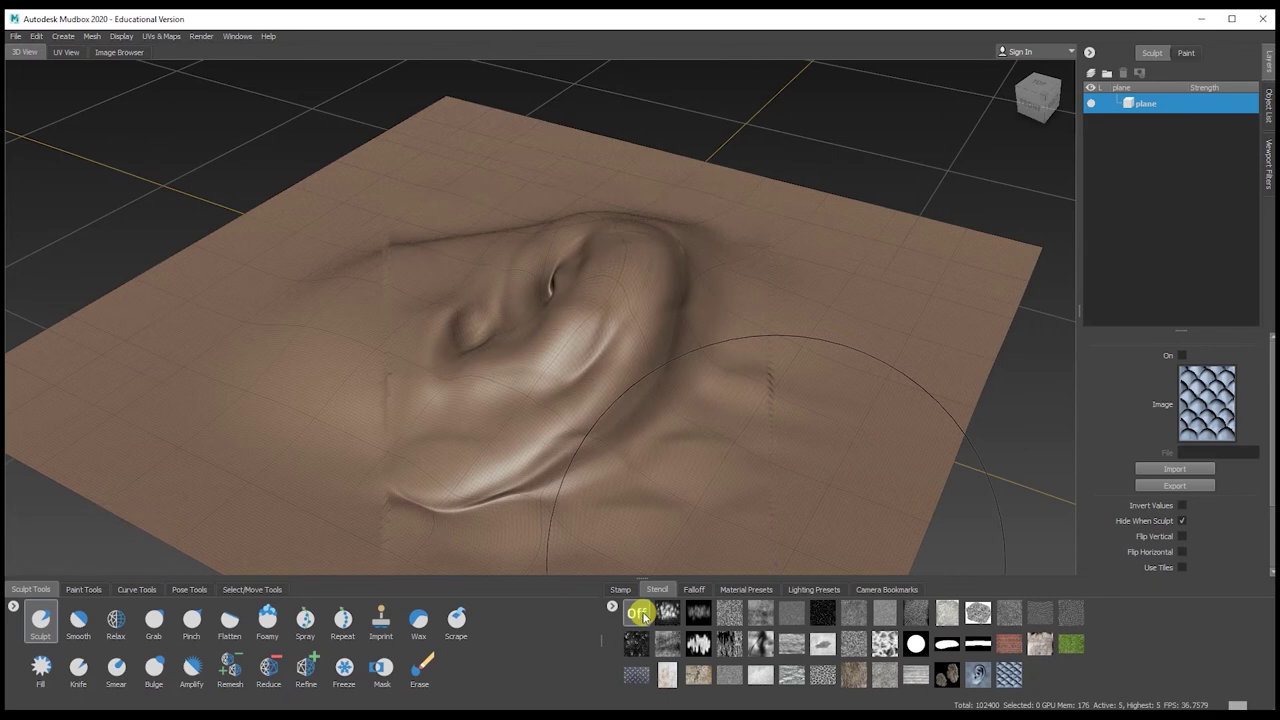
Sculpt wrinkled texture beside the ear with the Sculpt brush, using the second, first and seventh falloff curves in turn
left_click(694, 589)
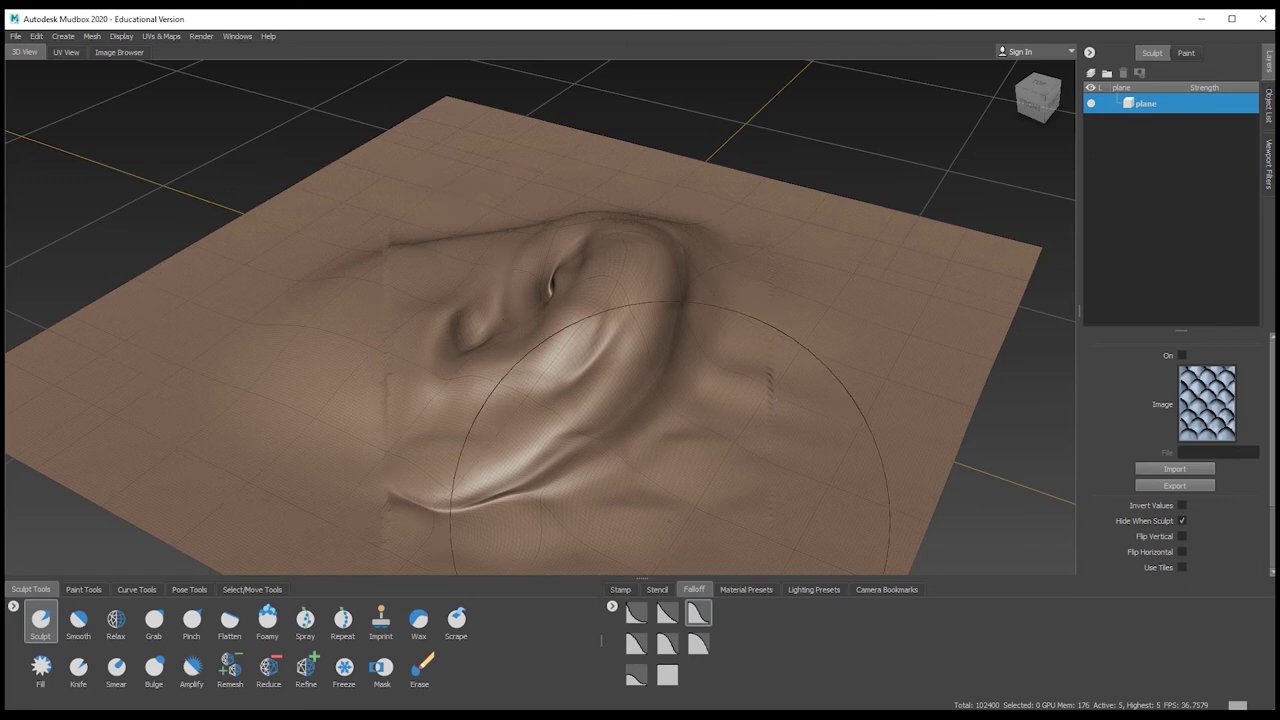
left_click(667, 612)
mouse_move(756, 360)
left_mouse_down()
mouse_move(790, 320)
mouse_move(810, 350)
mouse_move(750, 380)
mouse_move(840, 435)
mouse_move(805, 450)
left_mouse_up()
left_click(635, 616)
mouse_move(849, 300)
left_mouse_down()
mouse_move(810, 250)
mouse_move(900, 265)
mouse_move(830, 240)
mouse_move(890, 235)
mouse_move(840, 225)
left_mouse_up()
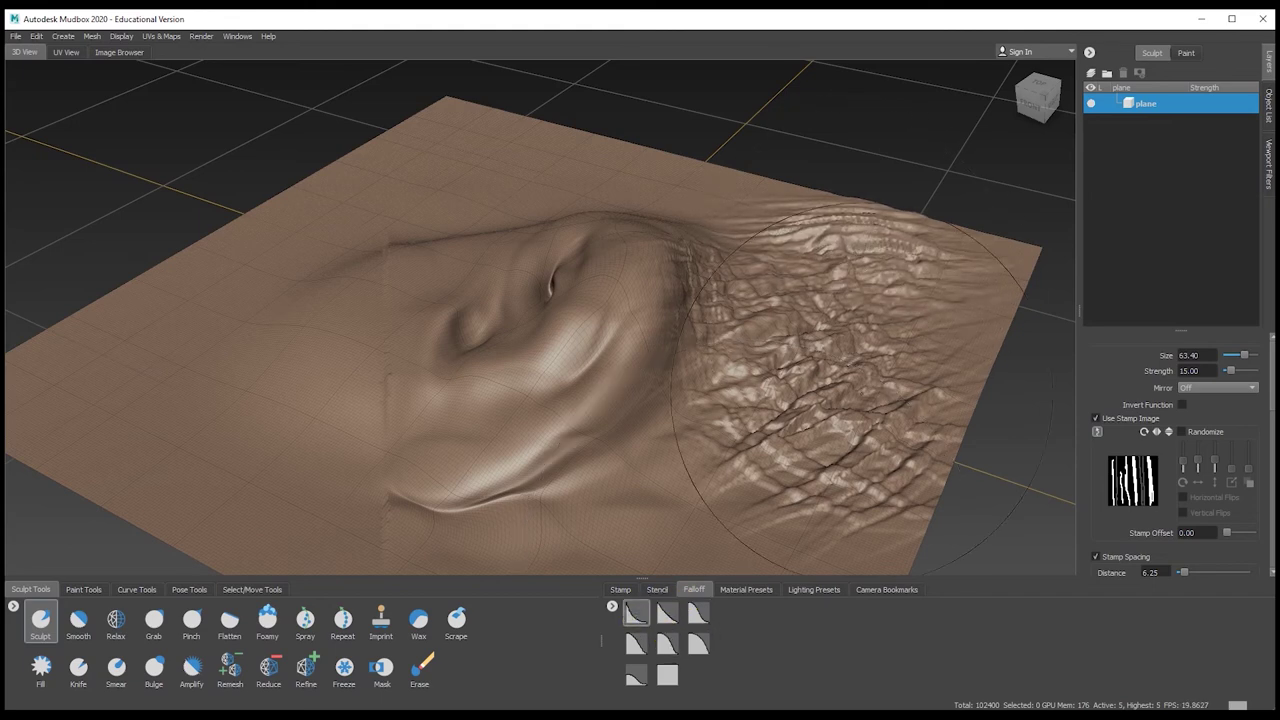
left_click(639, 676)
mouse_move(740, 470)
left_mouse_down()
mouse_move(790, 450)
mouse_move(770, 430)
mouse_move(800, 420)
left_mouse_up()
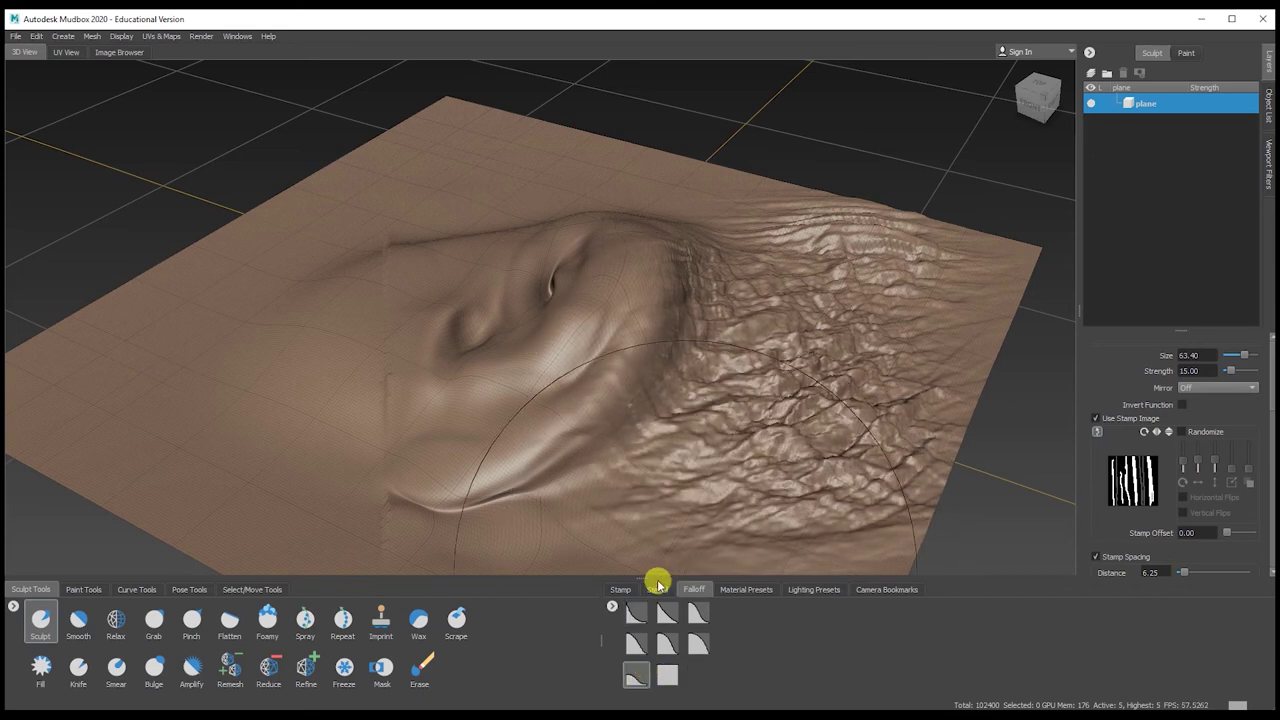
Try Dark and several other material presets on the plane, ending with the glossy last preset of the first row
left_click(745, 589)
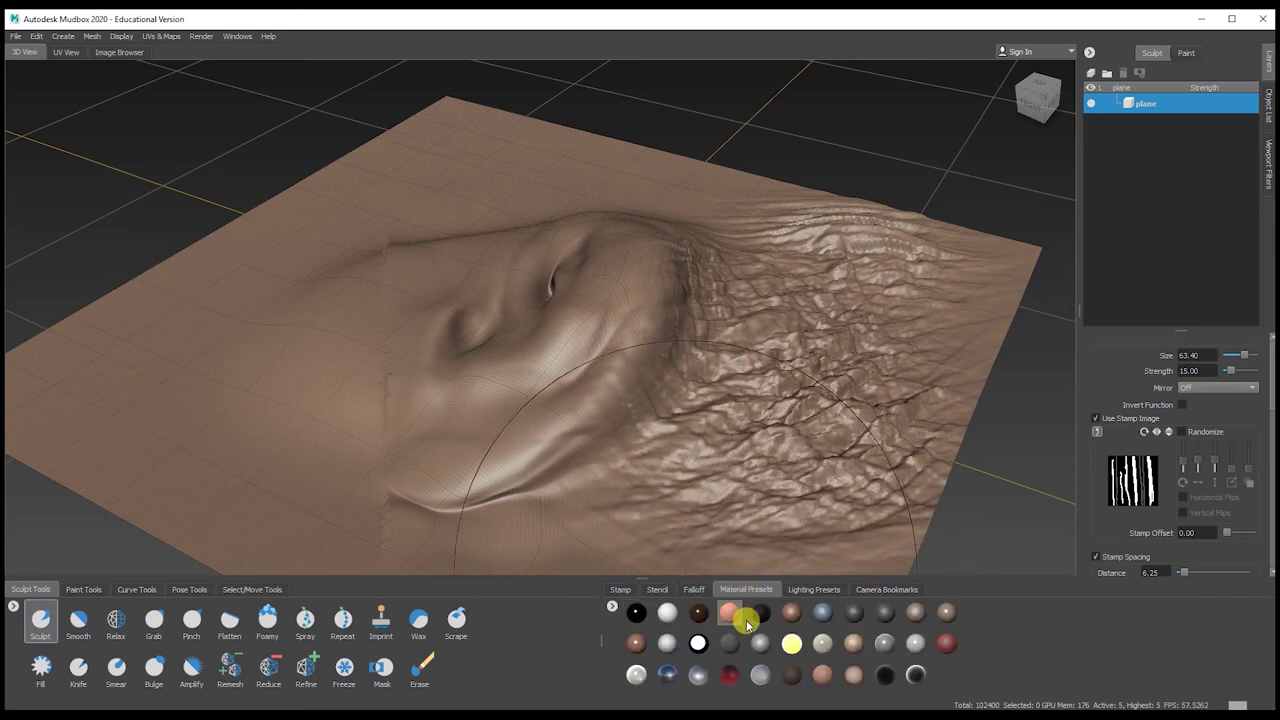
left_click(757, 614)
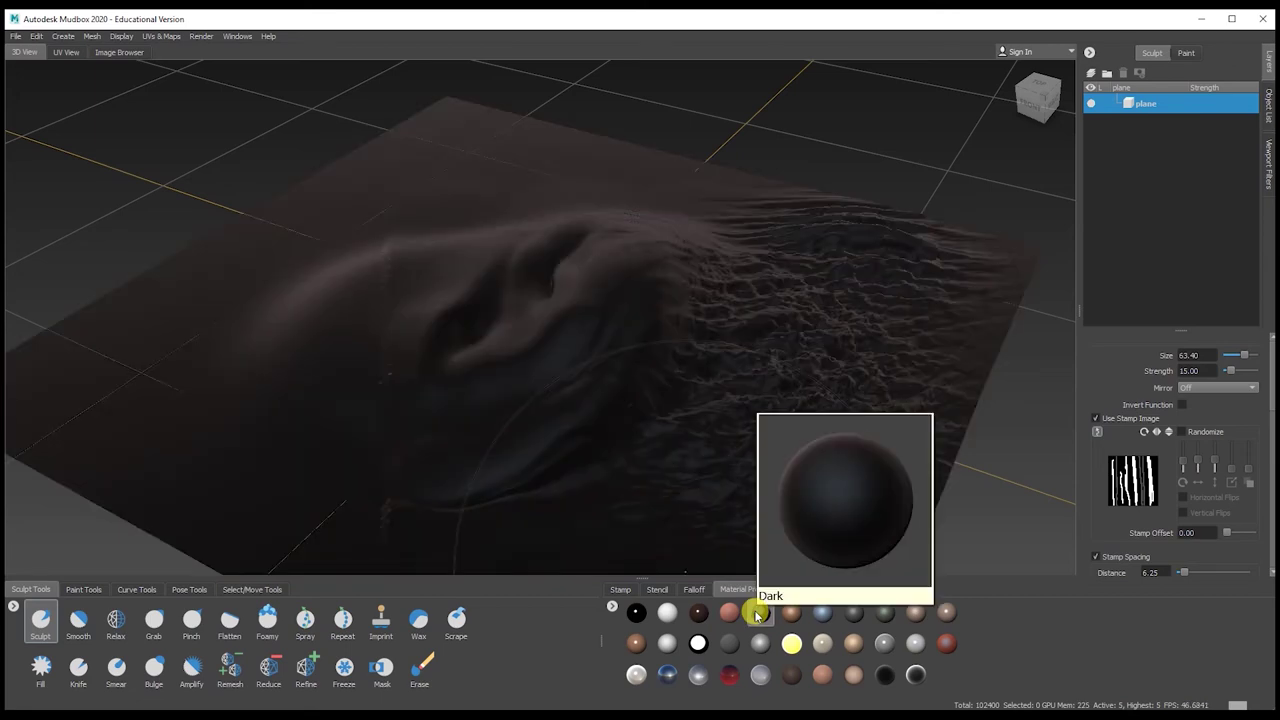
left_click(662, 614)
left_click(634, 641)
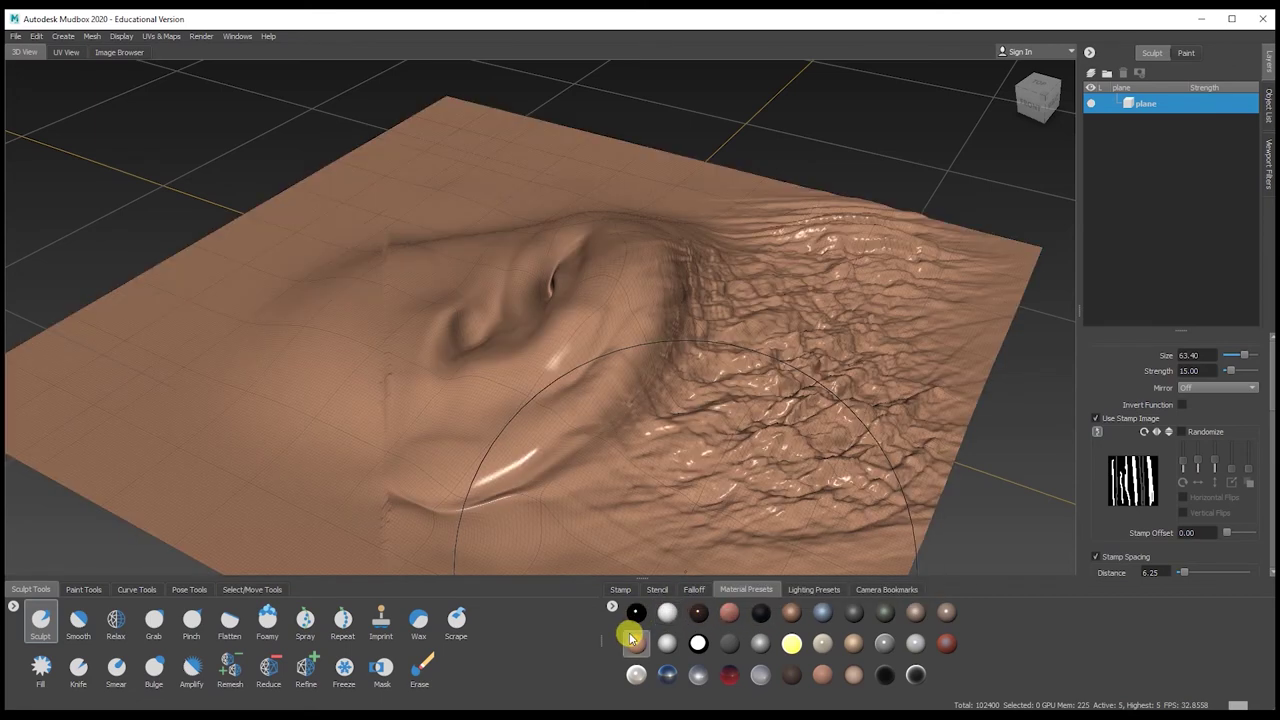
left_click(822, 675)
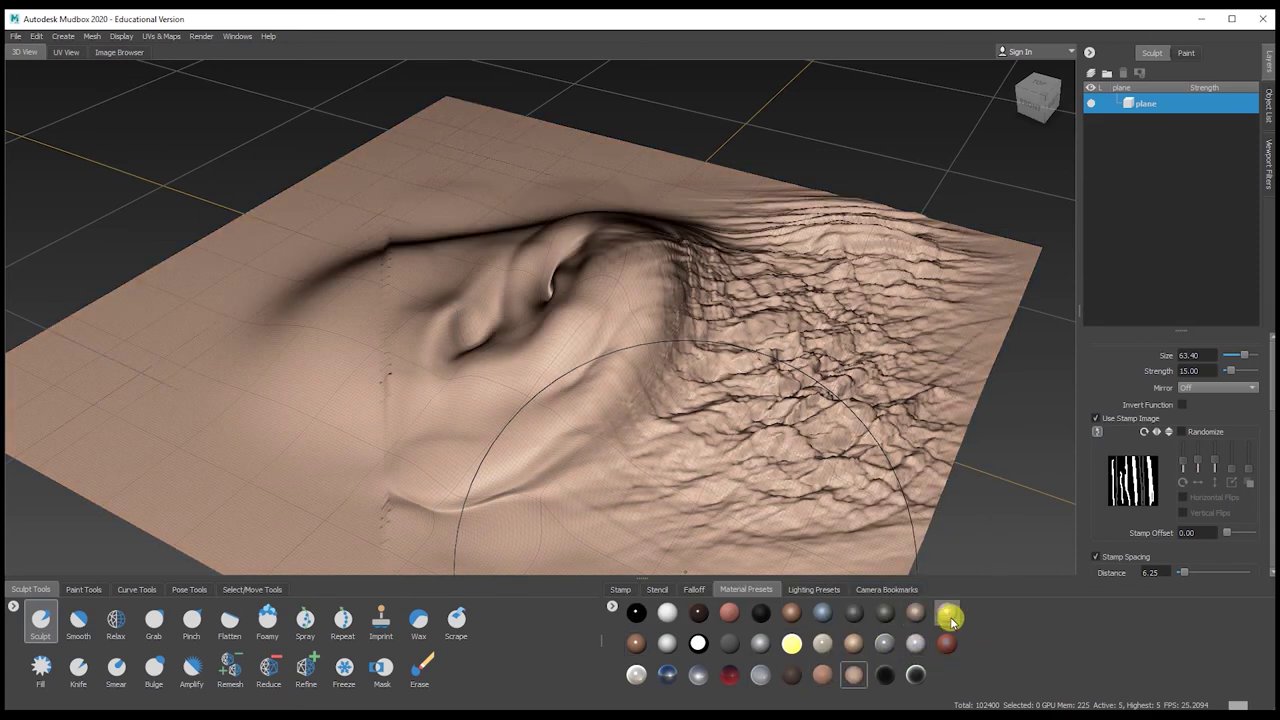
left_click(946, 616)
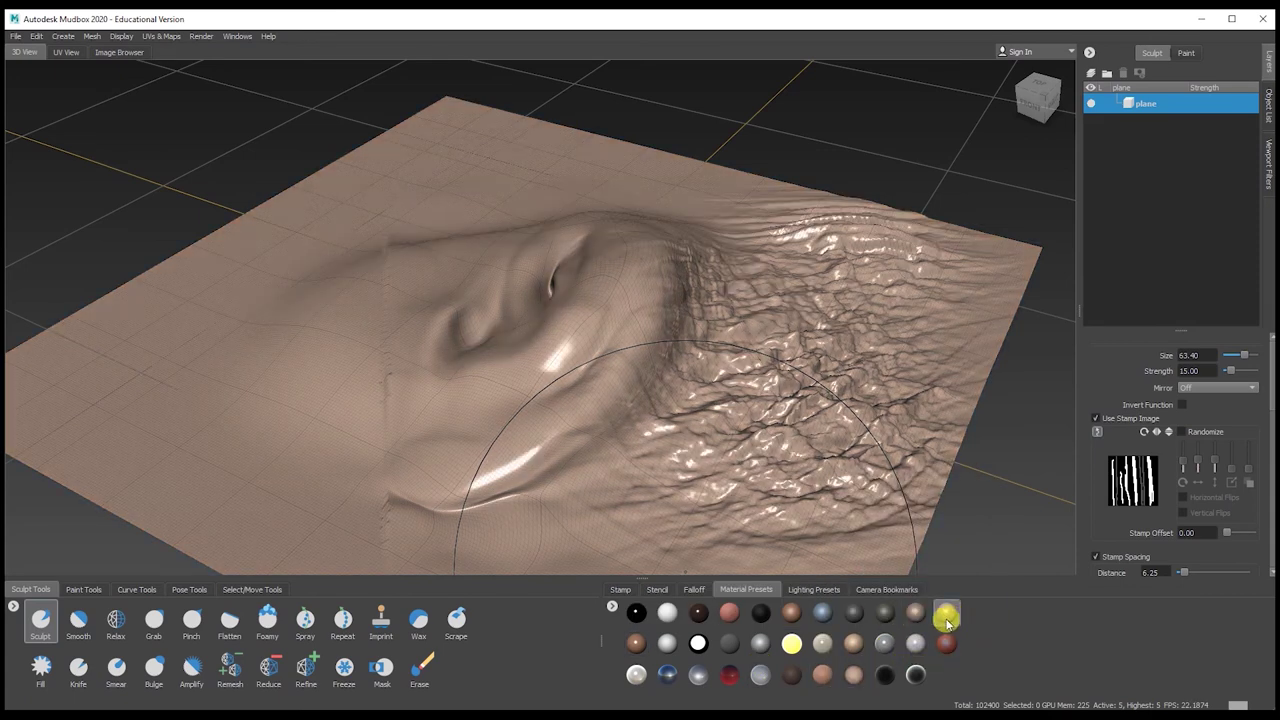
Try lighting presets from the first row on the plane, cancelling the fourth and applying the second and first ones
left_click(816, 589)
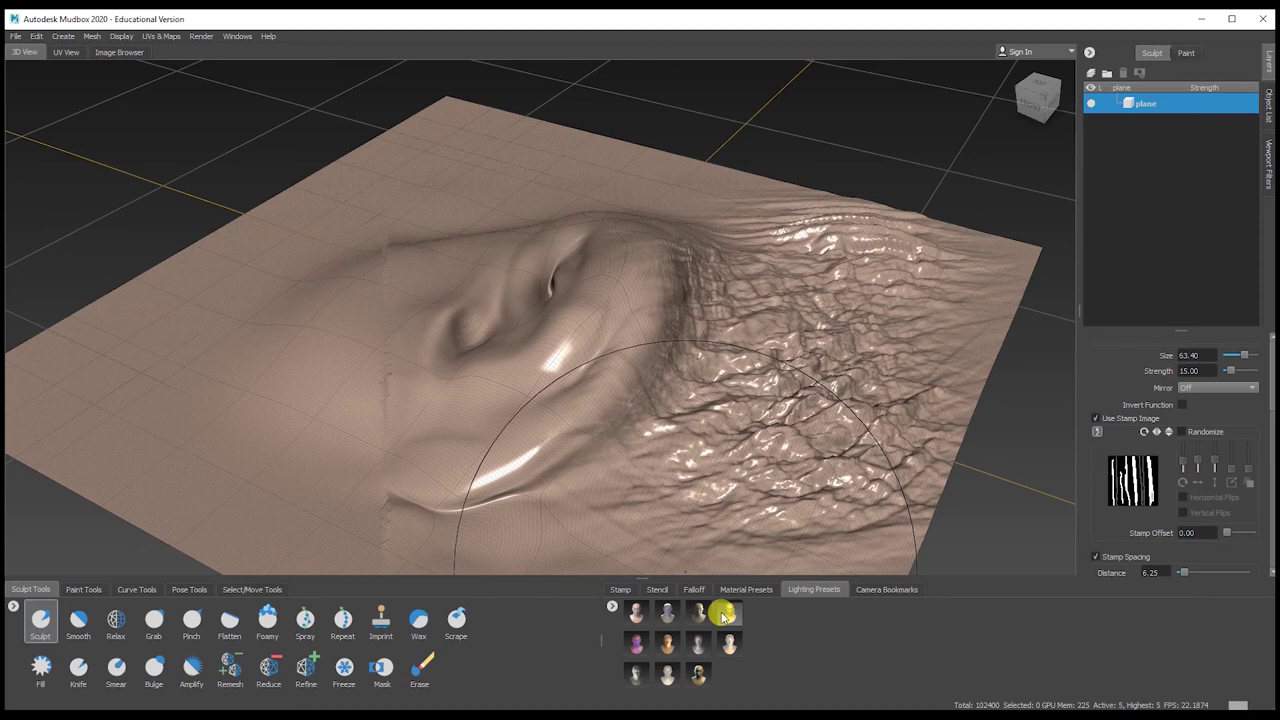
left_click(724, 615)
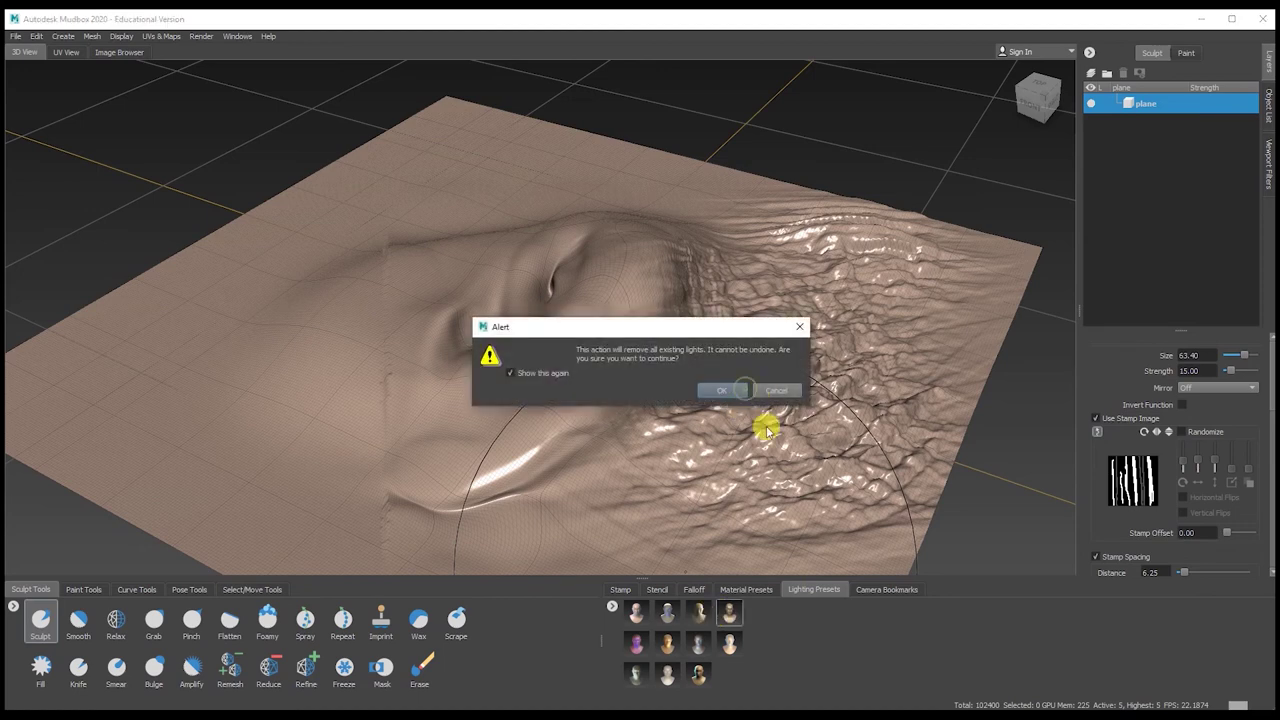
left_click(776, 390)
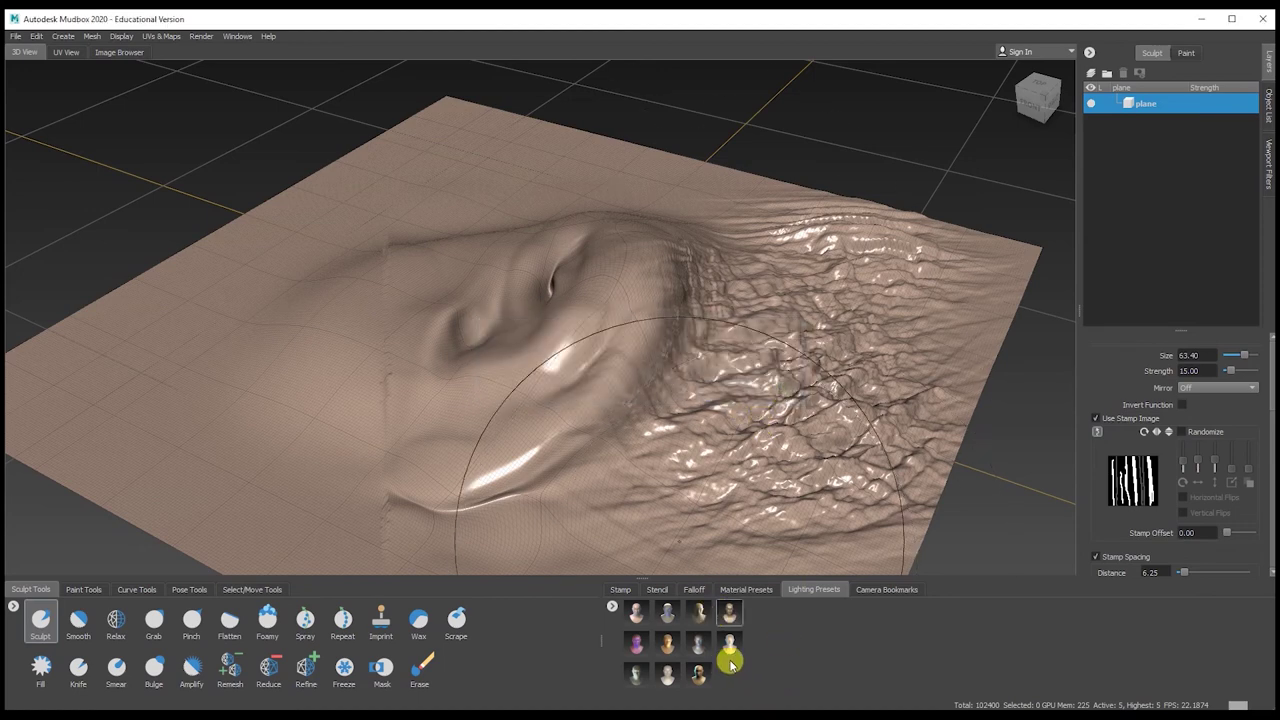
left_click(667, 612)
left_click(720, 392)
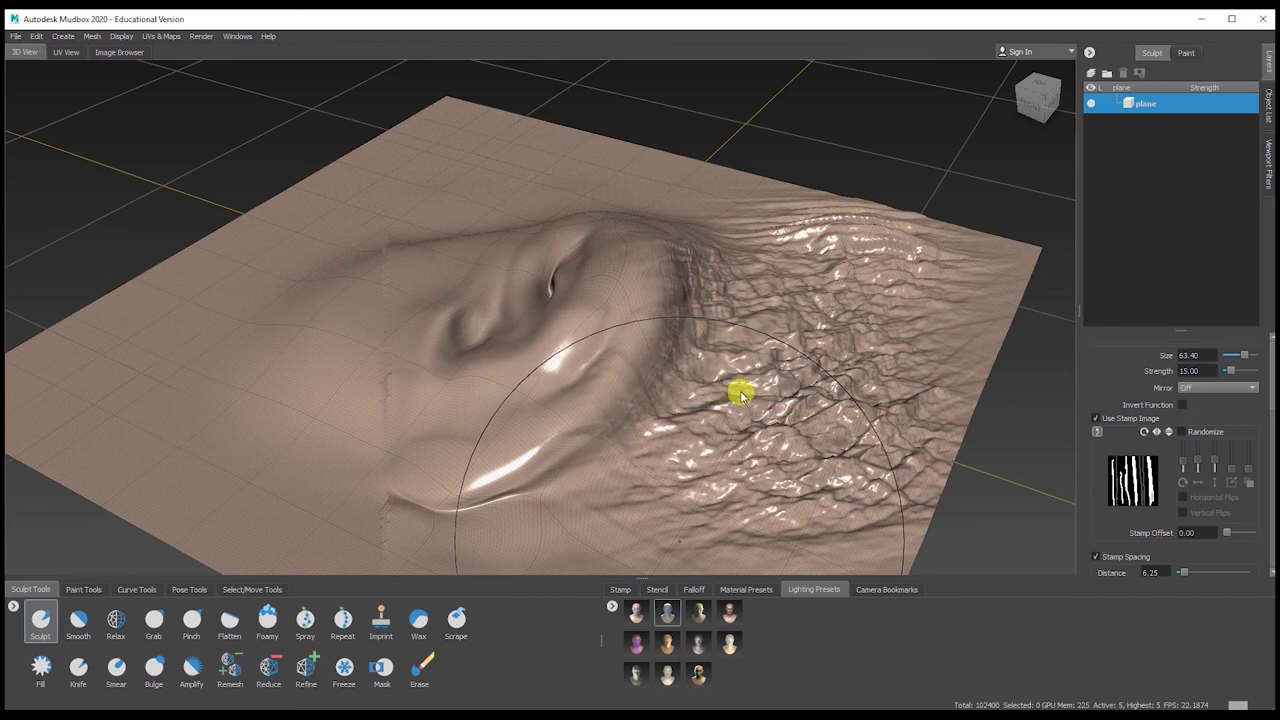
left_click(638, 612)
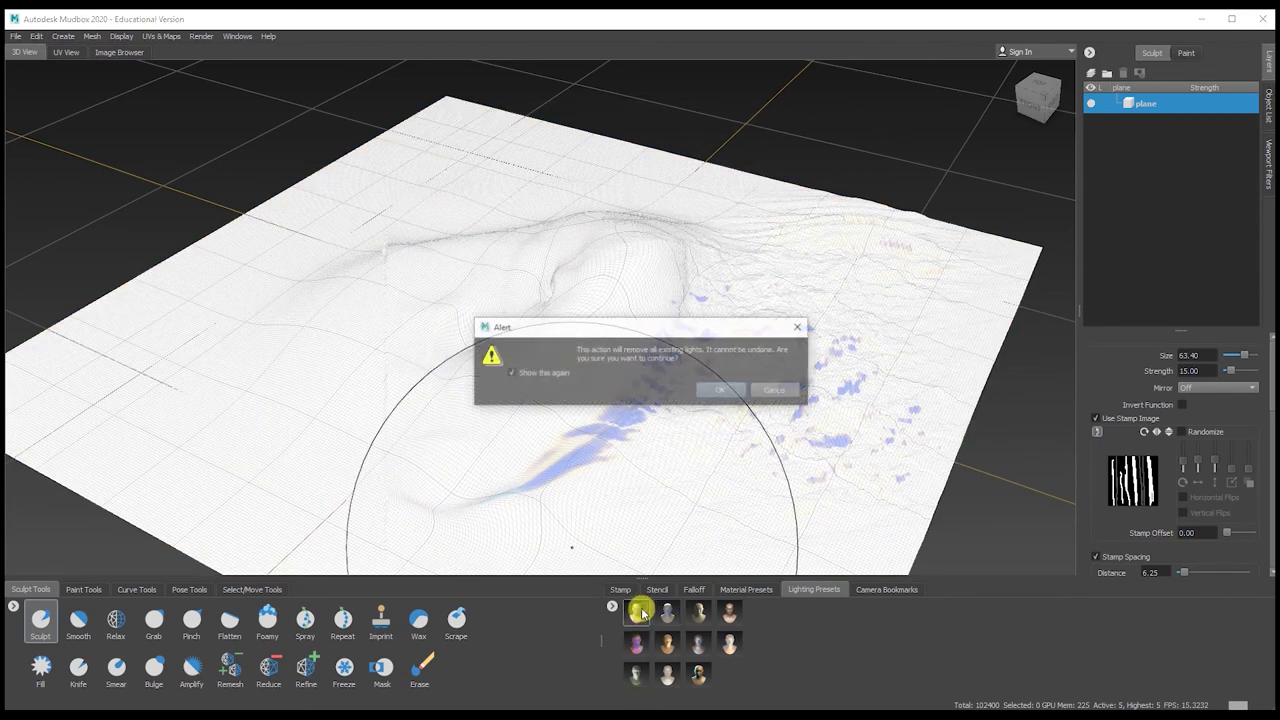
left_click(718, 392)
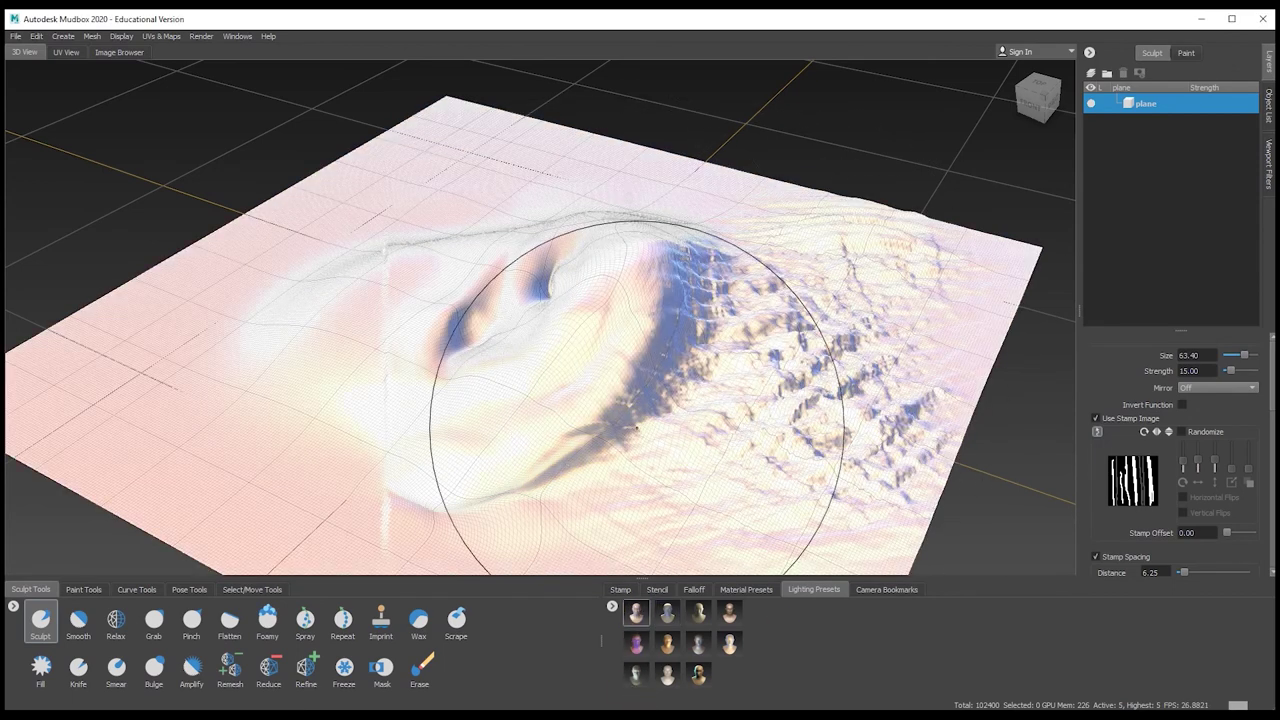
Try several lighting presets from the second and third rows on the plane, ending with the orange one in the second row
left_click(729, 643)
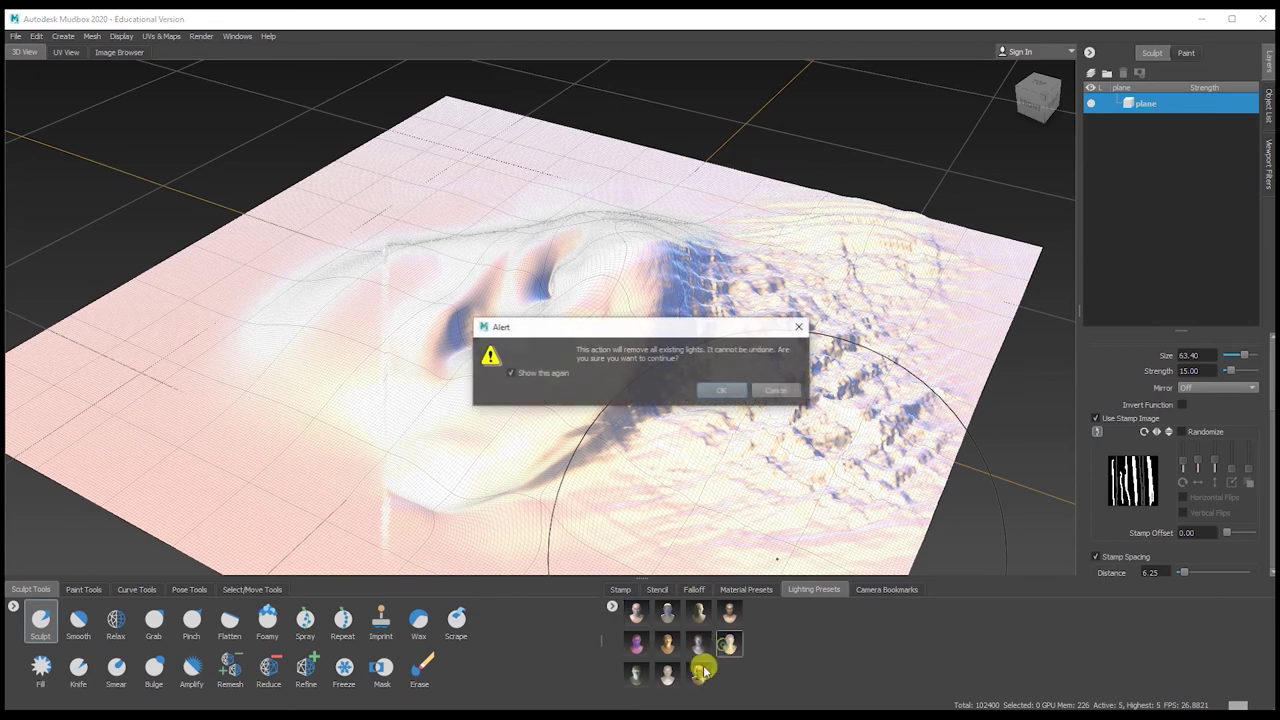
left_click(720, 391)
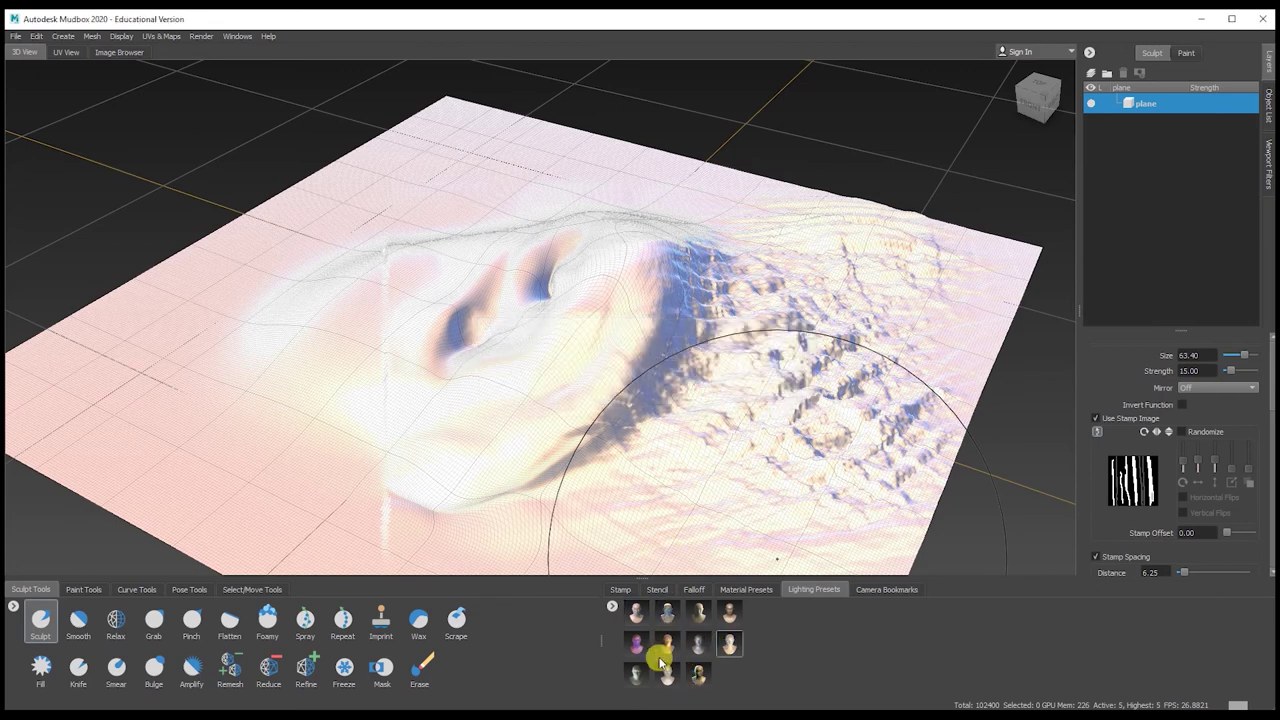
left_click(668, 643)
left_click(634, 672)
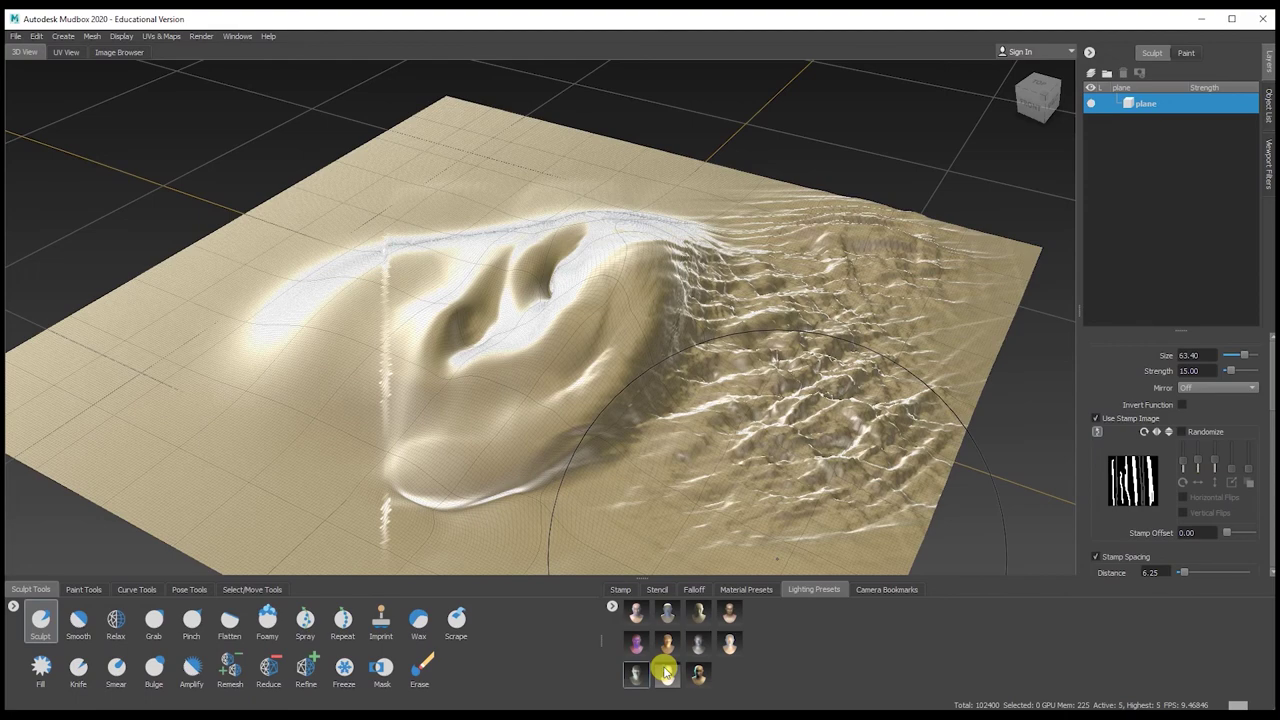
left_click(666, 673)
left_click(666, 646)
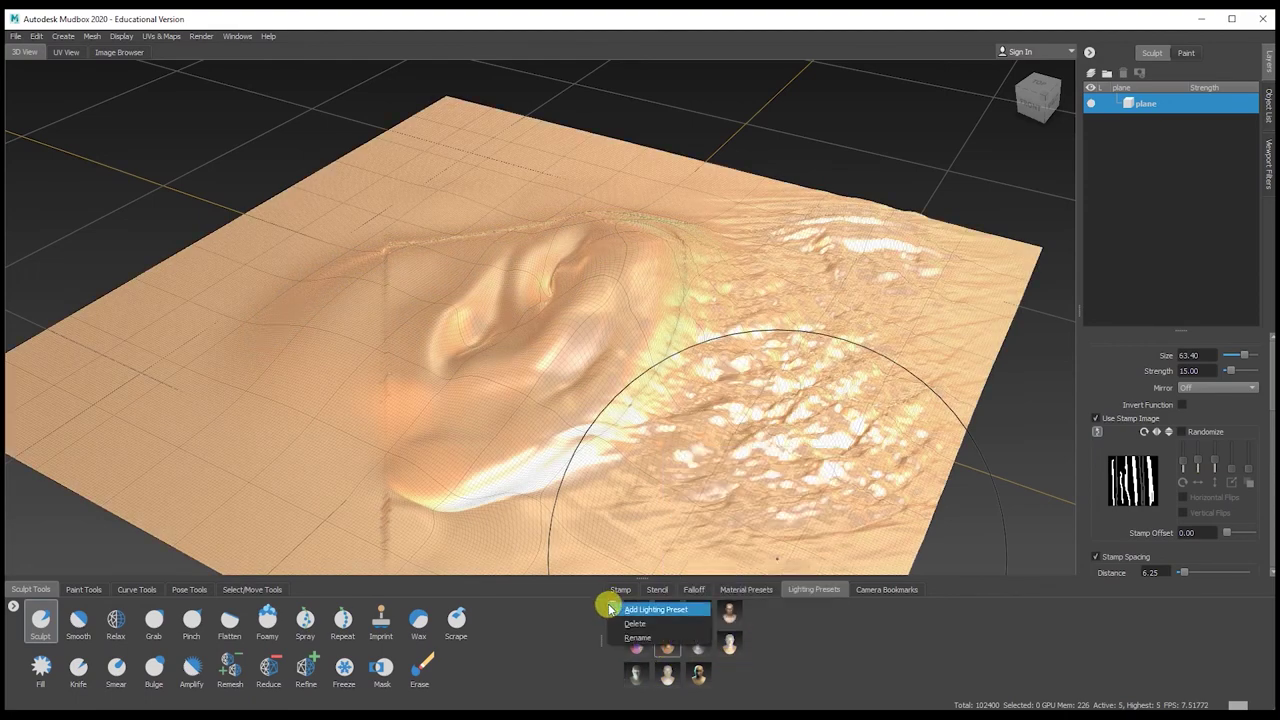
Frame the whole plane from farther away and save the view as a named camera bookmark
left_click(880, 590)
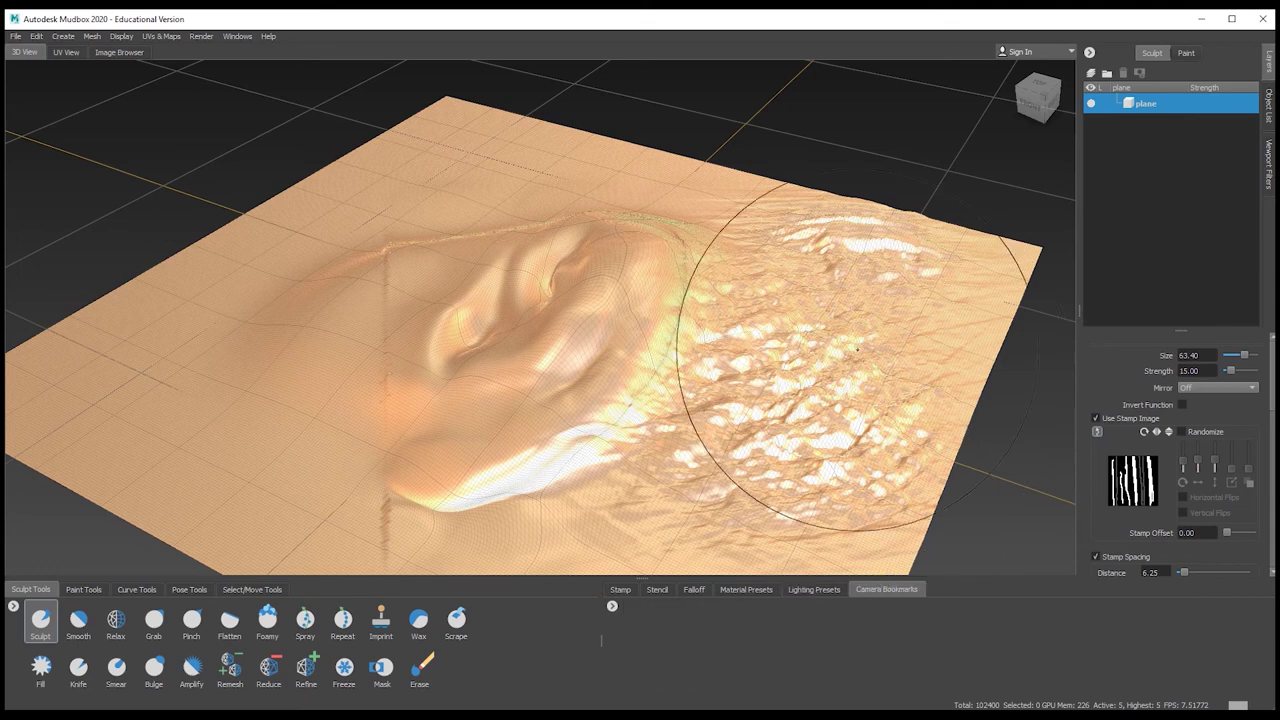
right_click_drag(856, 352, 828, 341, "alt")
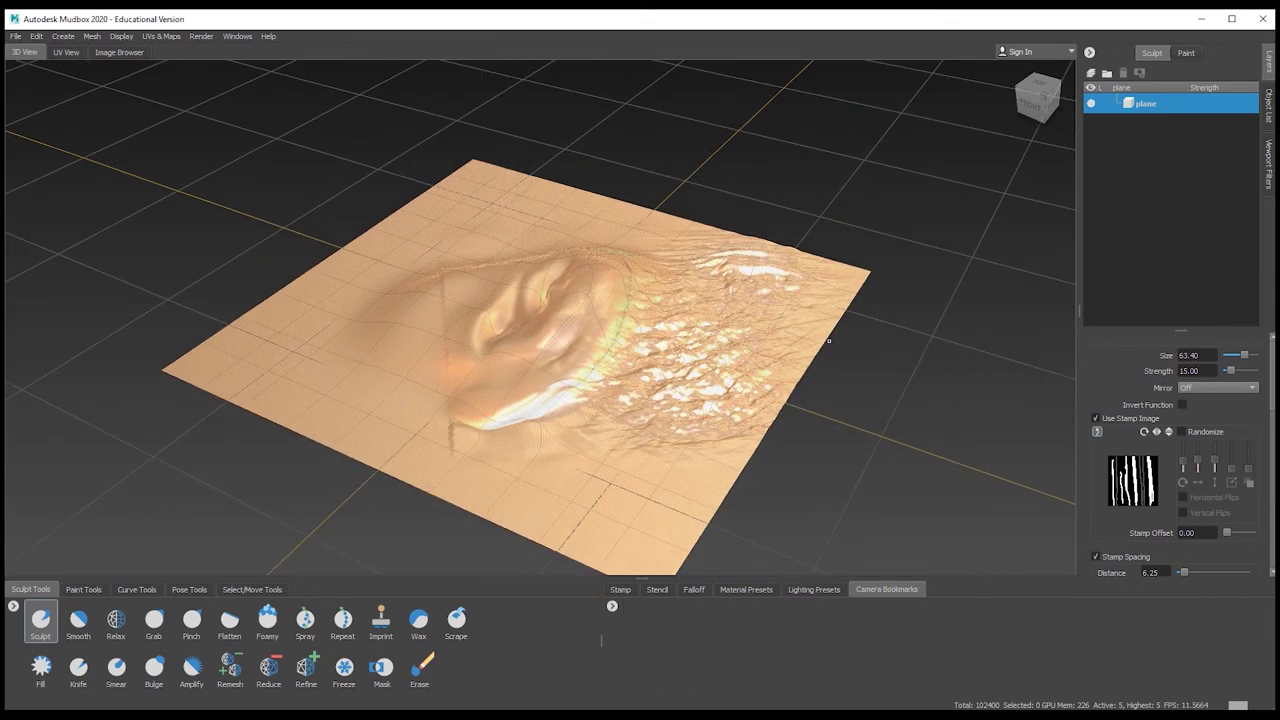
scroll(829, 341, "down", 1)
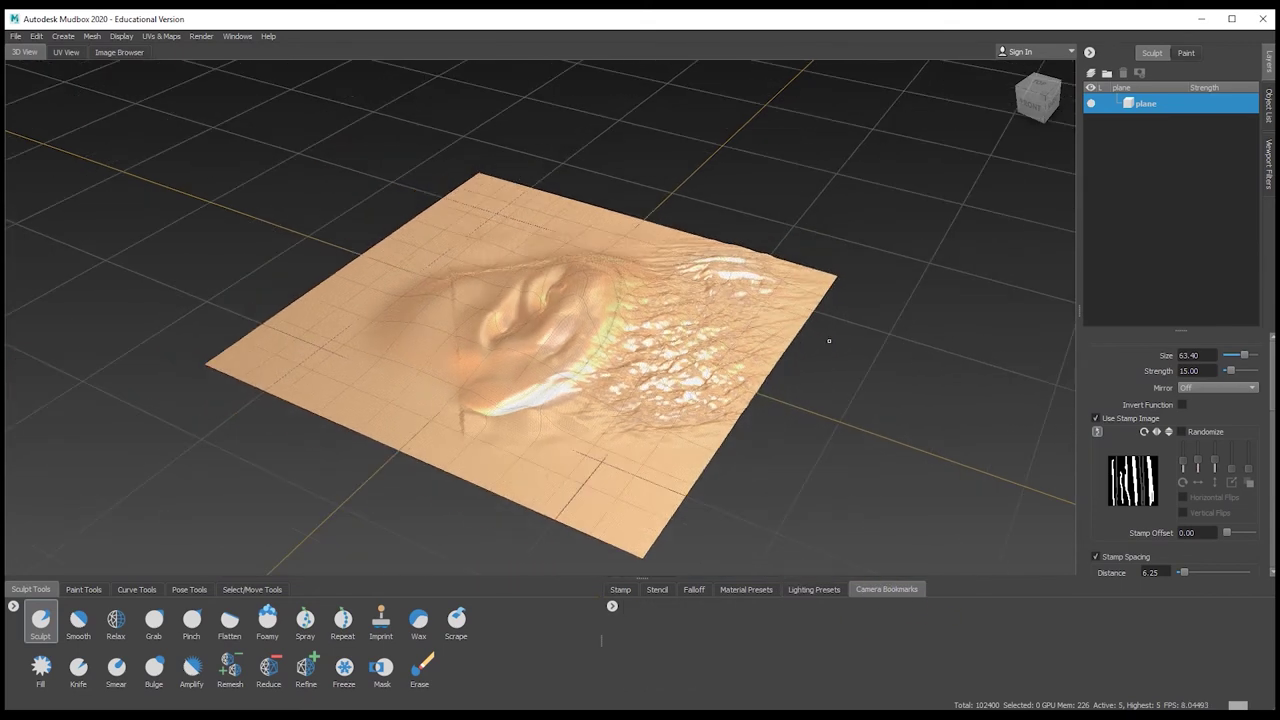
left_click(614, 607)
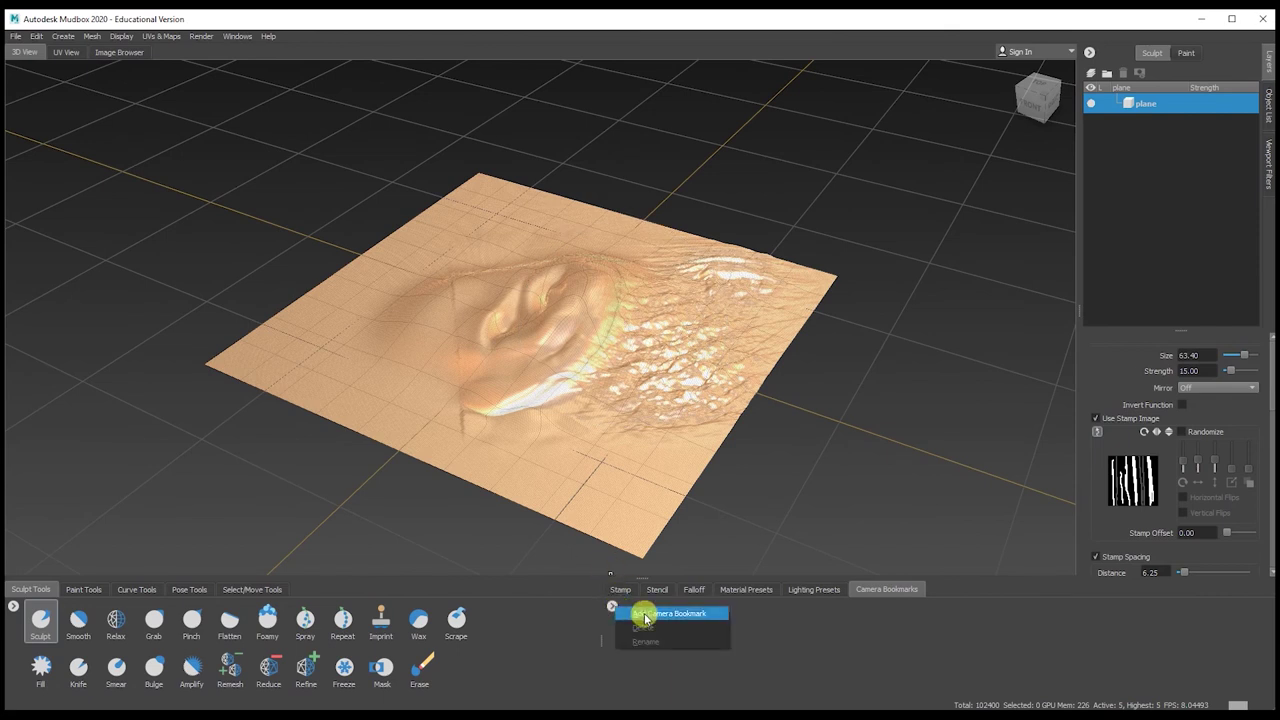
left_click(660, 613)
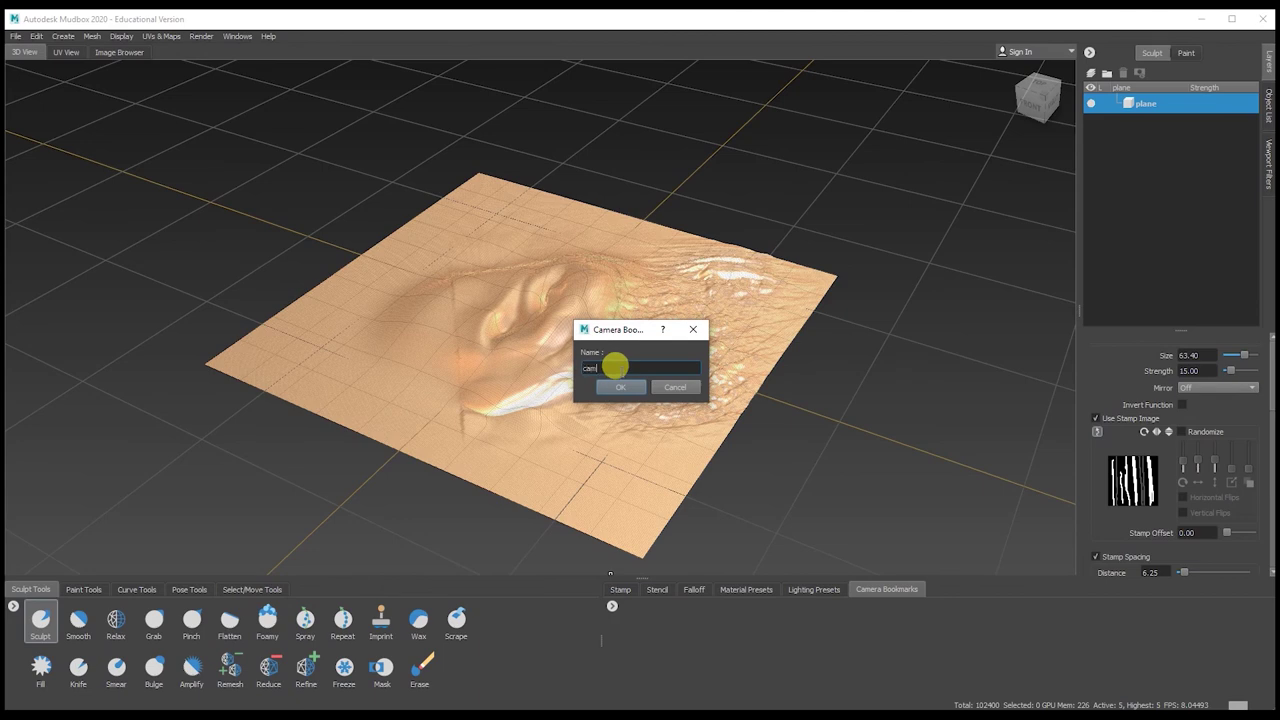
left_click(622, 387)
Save a close-up view of the ear relief as a second camera bookmark named cam2
scroll(656, 343, "up", 5)
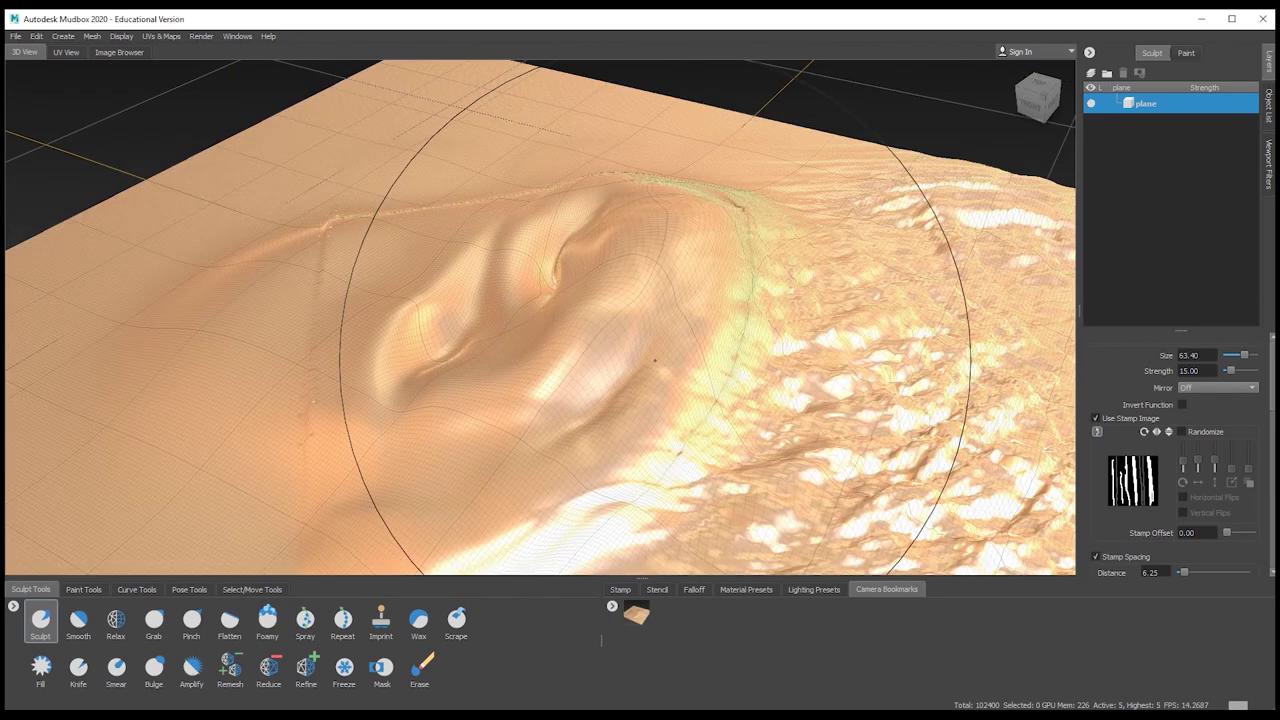
left_click(609, 607)
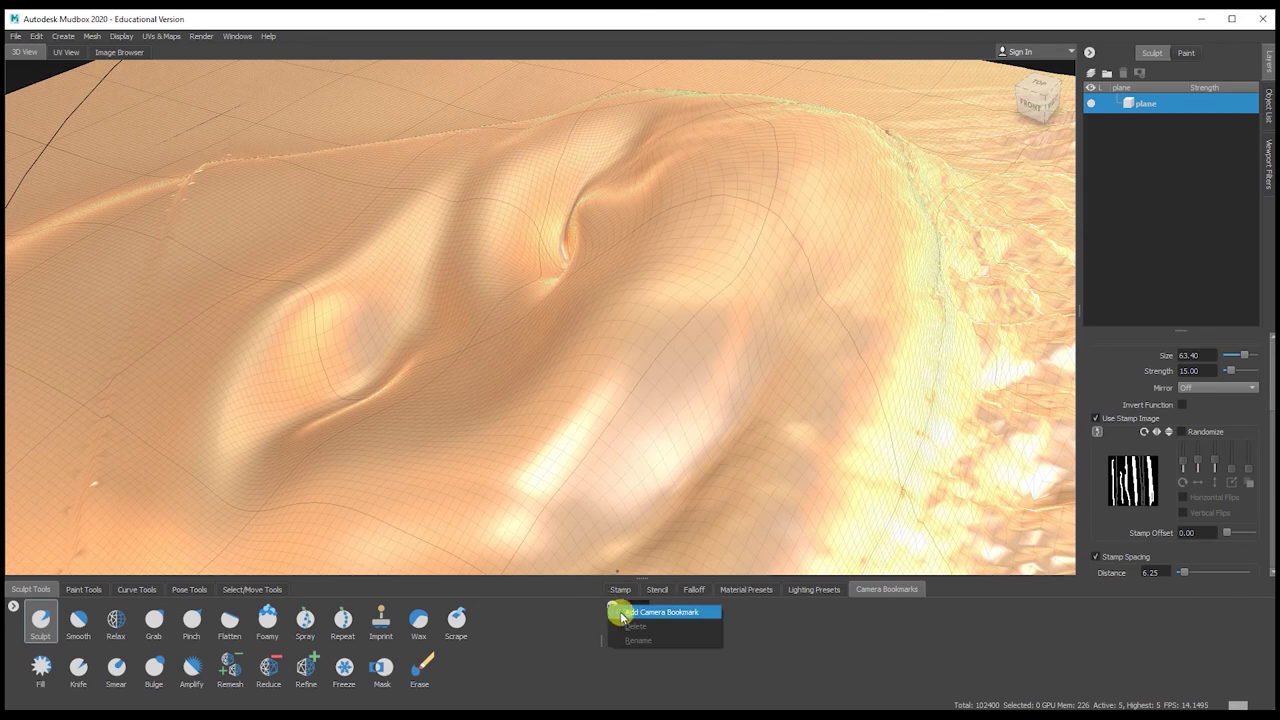
left_click(620, 611)
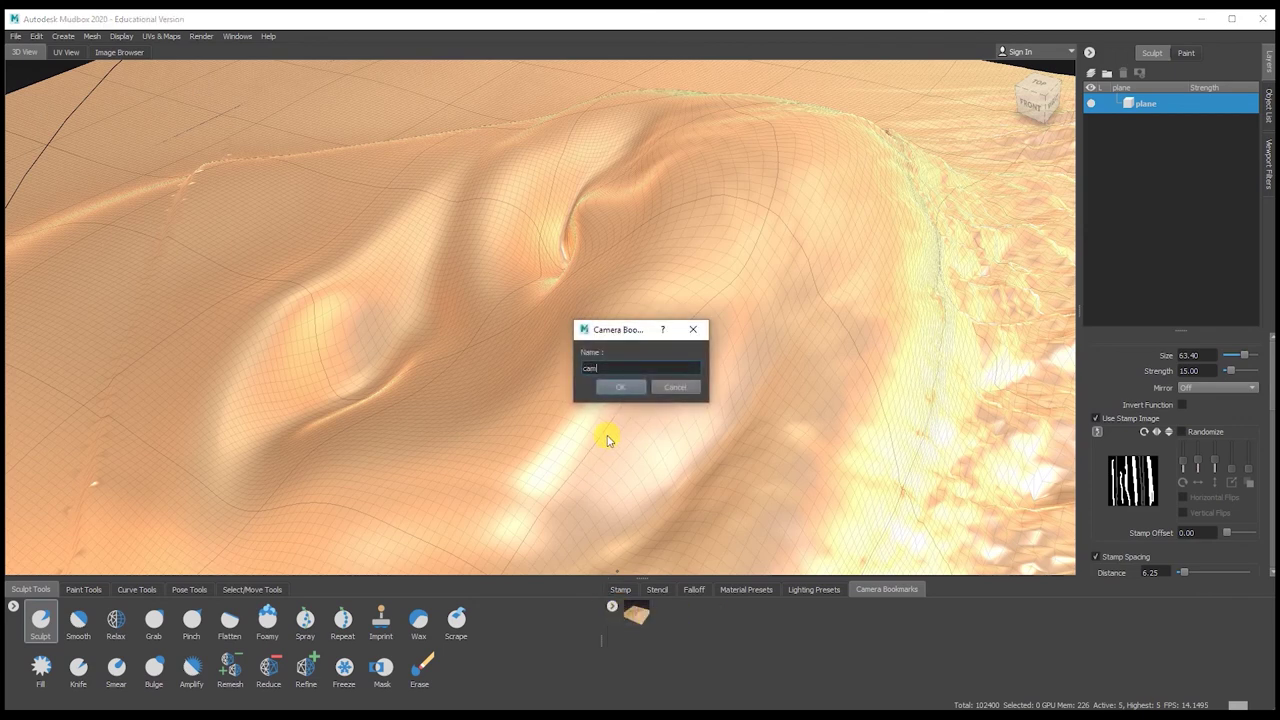
left_click(620, 387)
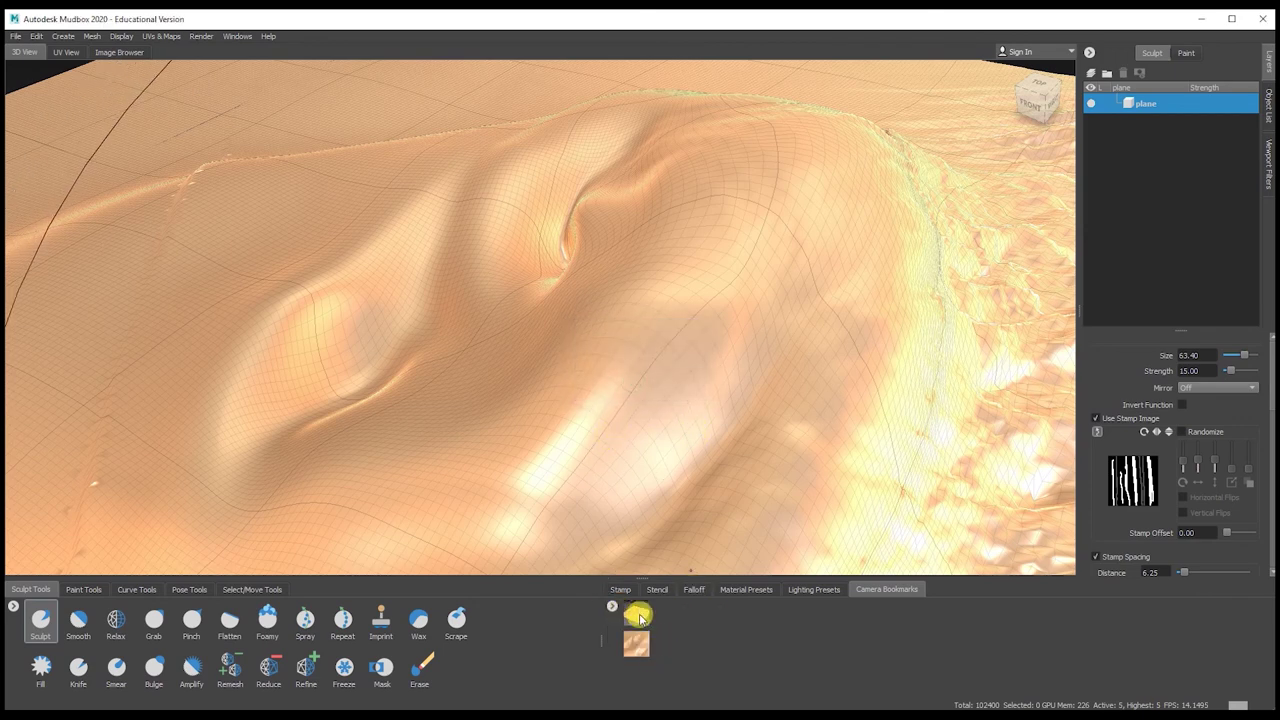
Switch between the wide and close-up camera bookmarks, ending on the wide one, bring back the stamps and inspect the relief from another side
left_click(638, 620)
left_click(636, 646)
left_click(638, 620)
left_click(636, 645)
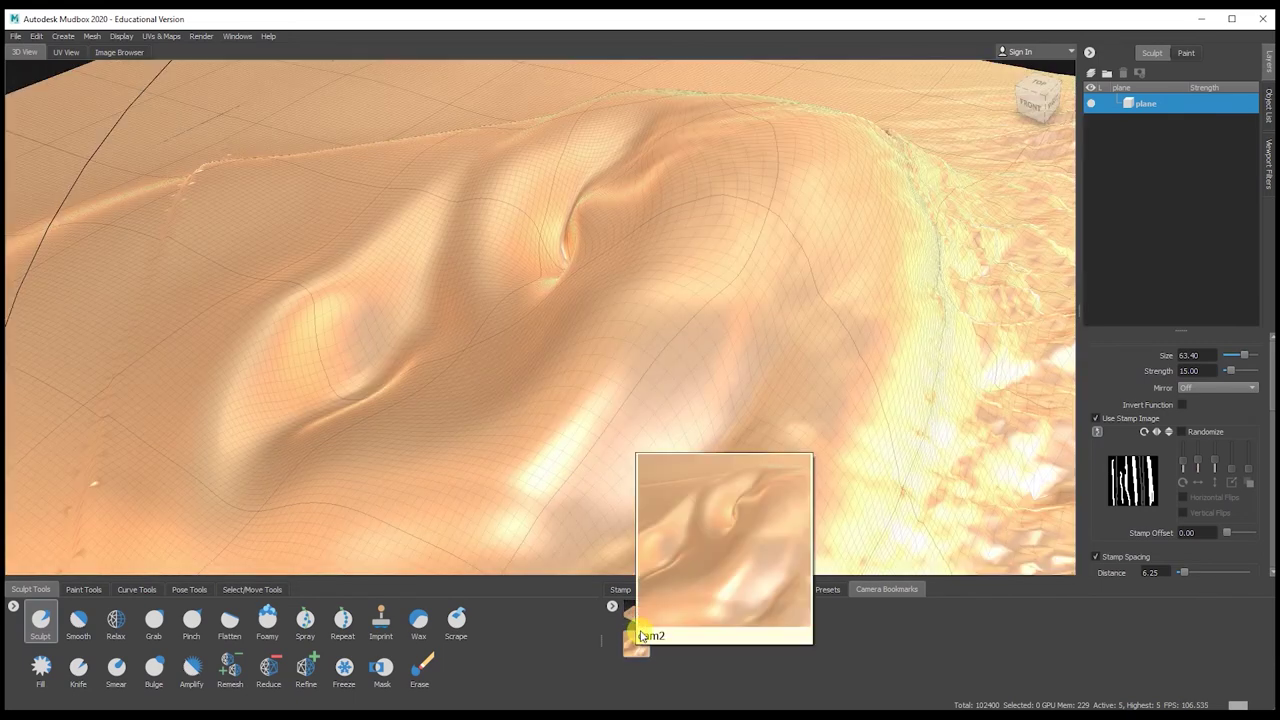
left_click(637, 616)
left_click(619, 589)
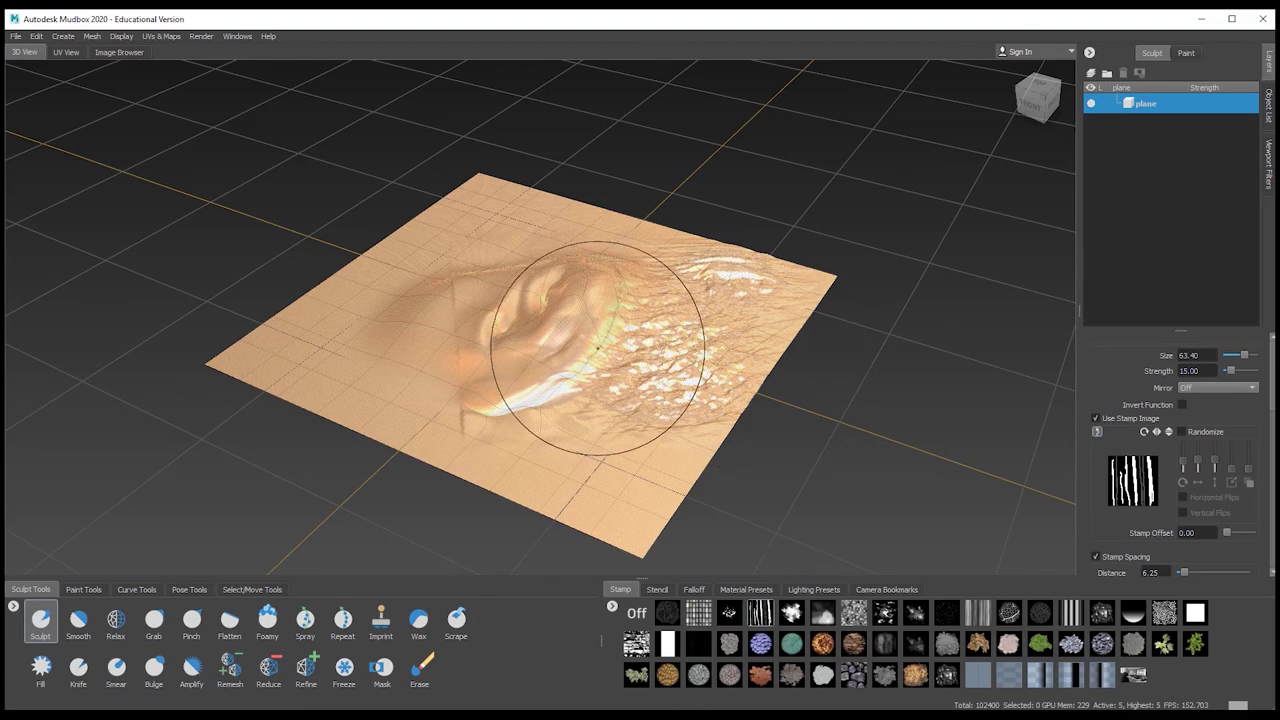
mouse_move(557, 330)
left_mouse_down("alt")
mouse_move(672, 318)
mouse_move(625, 342)
mouse_move(566, 342)
left_mouse_up("alt")
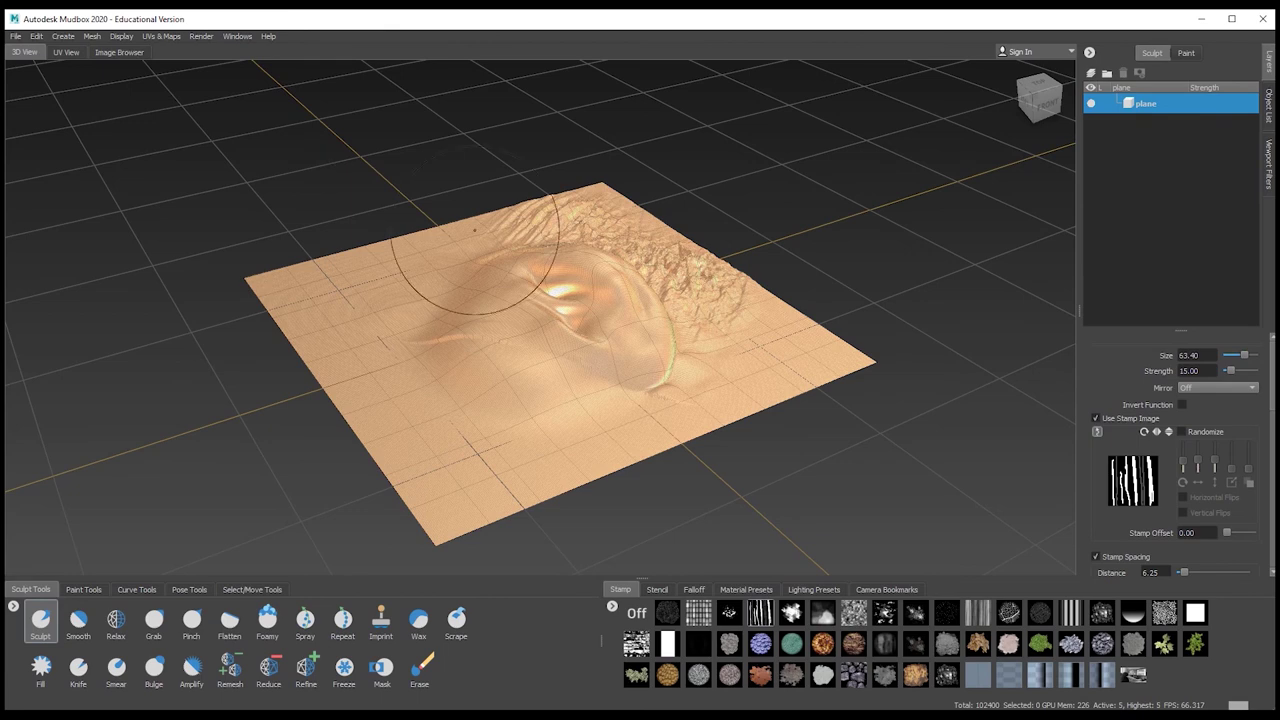
scroll(592, 370, "up", 3)
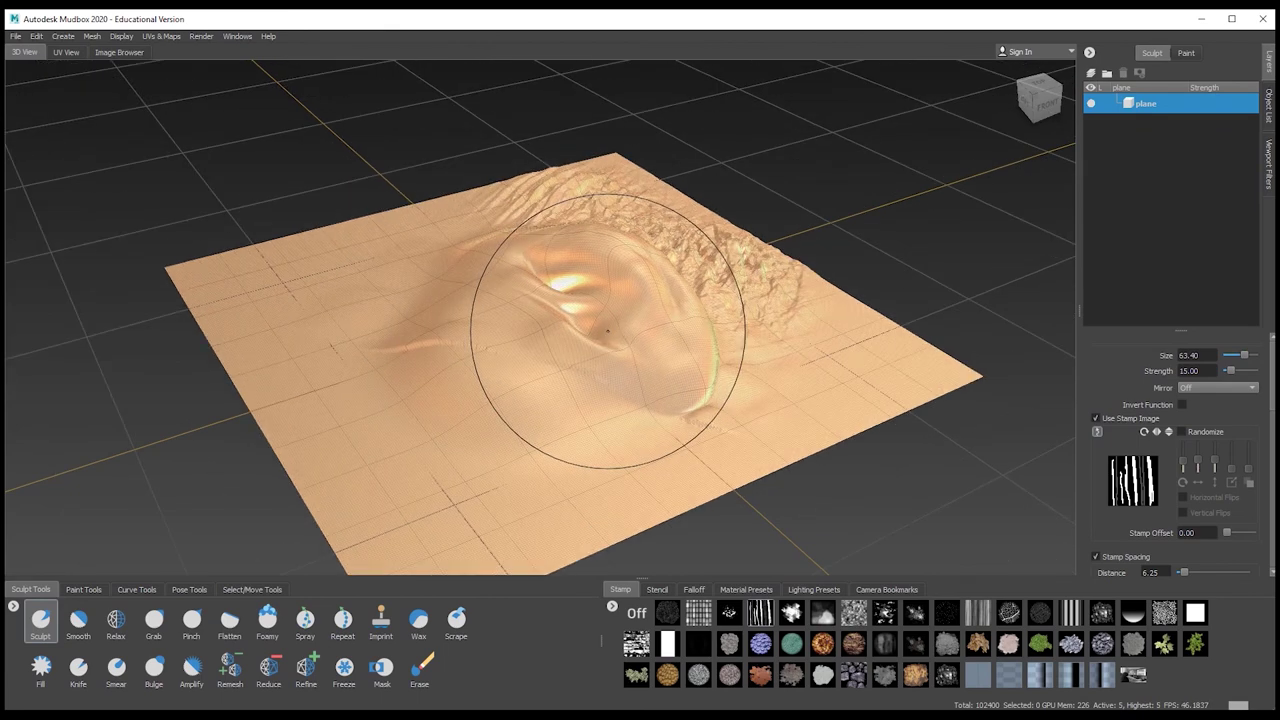
Start a new scene without saving the sculpted plane, using the Basic Head starting point
left_click(17, 37)
left_click(40, 49)
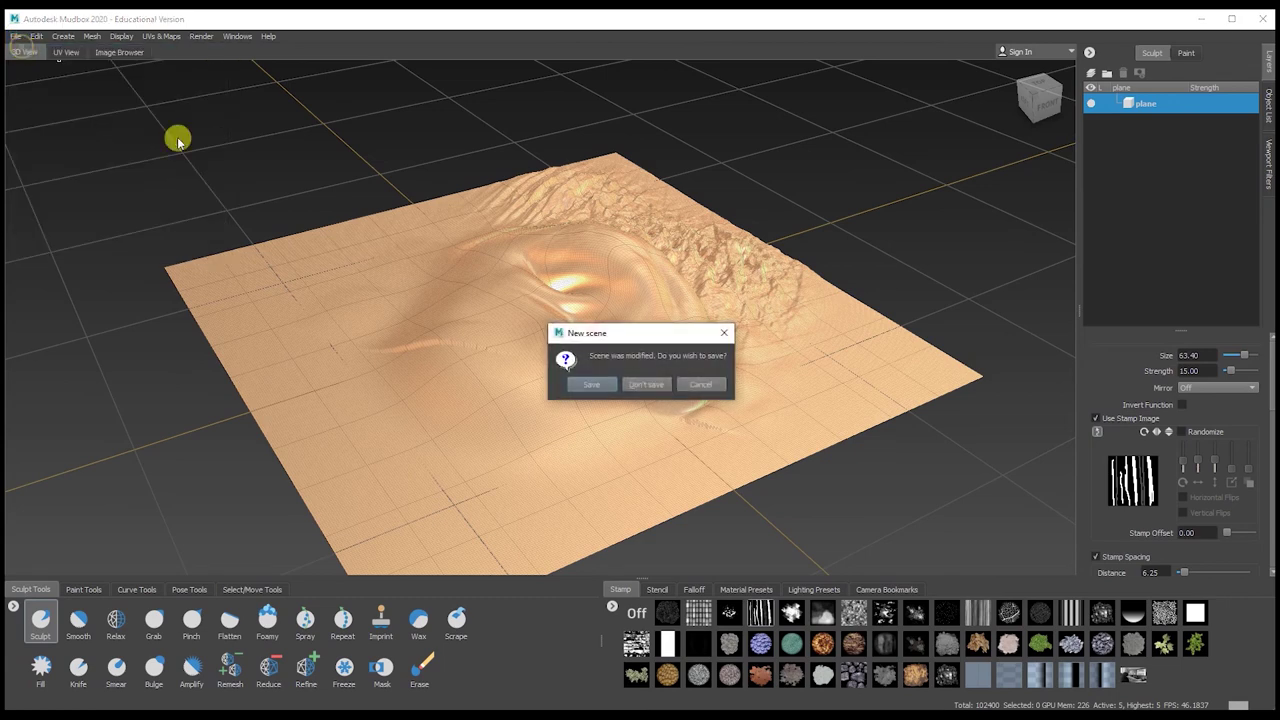
left_click(647, 382)
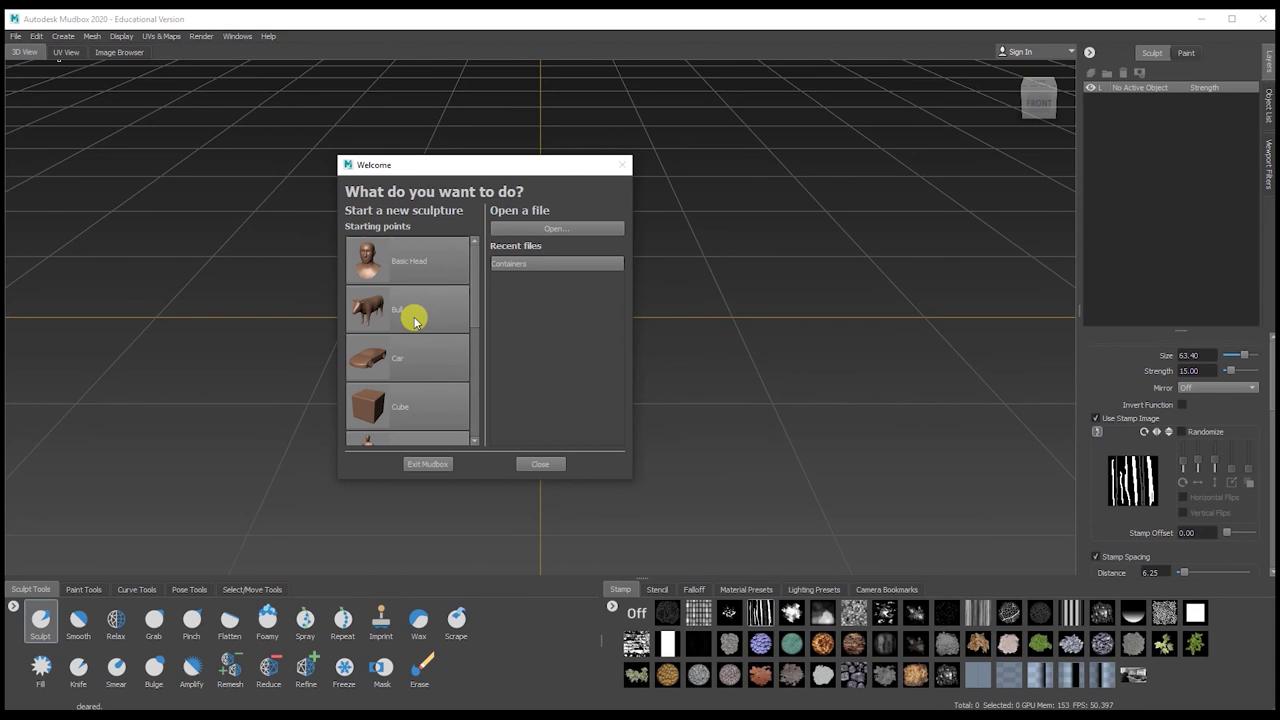
left_click(407, 276)
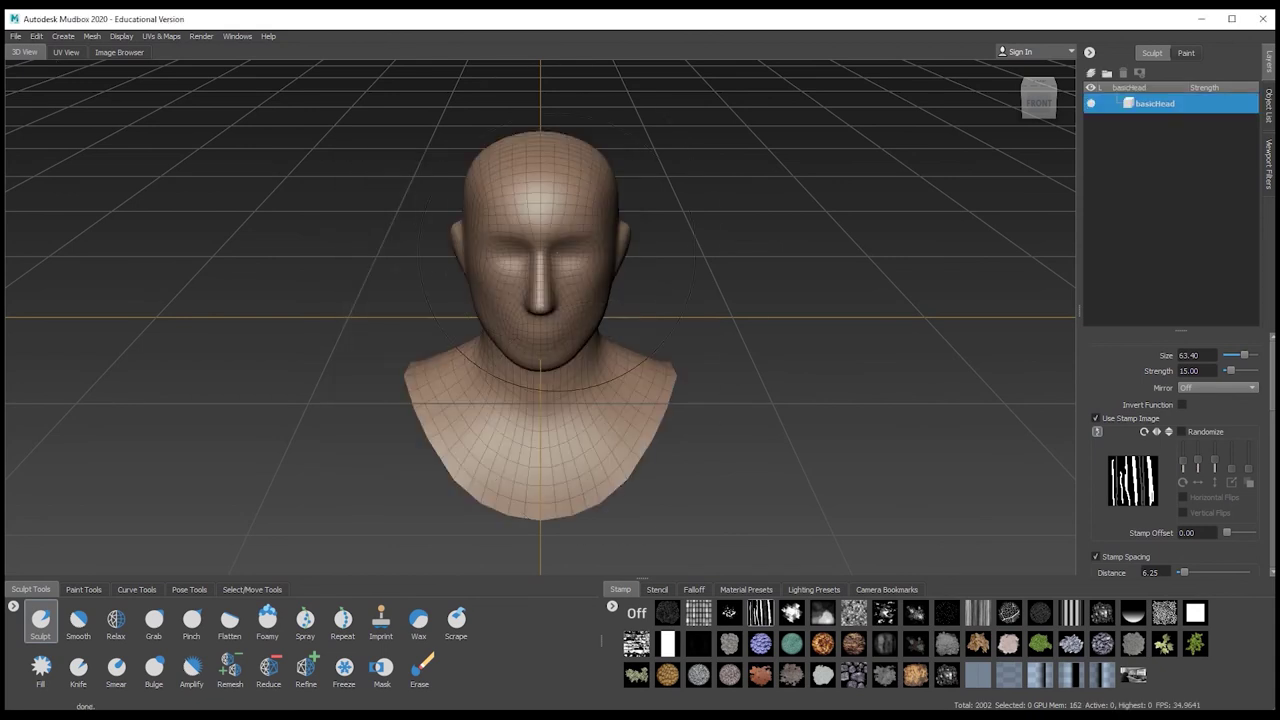
Sculpt rough bumps over the head's forehead, face and neck using the Sculpt brush with the striped stamp
mouse_move(541, 167)
left_mouse_down()
mouse_move(530, 215)
mouse_move(540, 440)
mouse_move(494, 268)
mouse_move(554, 314)
mouse_move(646, 288)
left_mouse_up()
left_click_drag(714, 340, 703, 323, "alt")
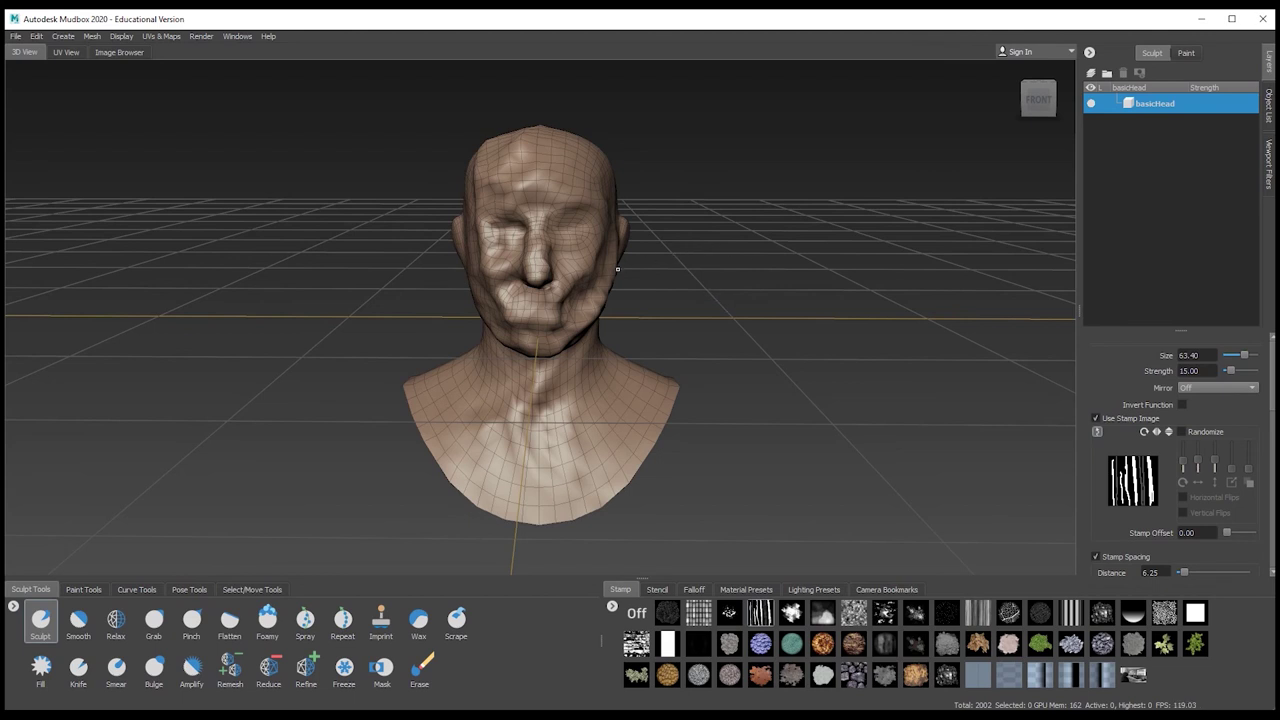
left_click(1186, 53)
left_click_drag(716, 297, 621, 247, "alt")
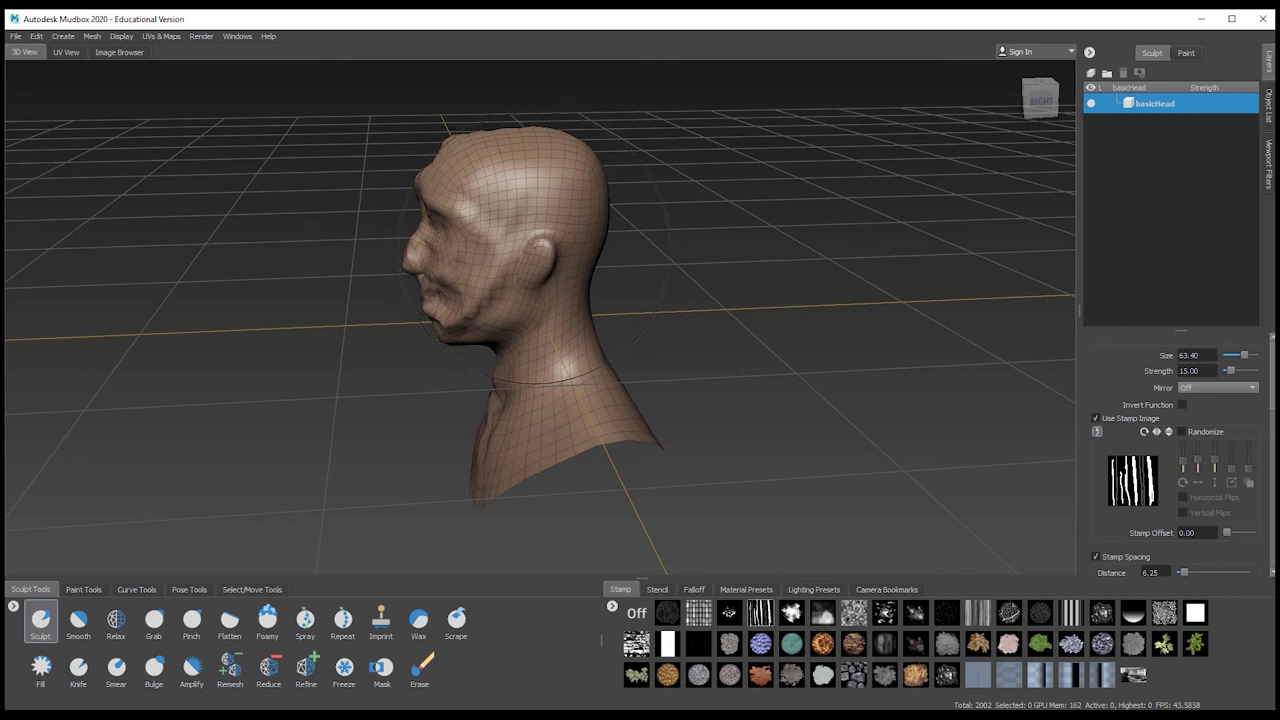
Sculpt around the ear with the striped stamp, and choose the blue bubble stamp for sculpting on the face
mouse_move(551, 218)
left_mouse_down()
mouse_move(554, 285)
mouse_move(530, 300)
mouse_move(512, 225)
mouse_move(520, 190)
mouse_move(555, 272)
mouse_move(590, 165)
mouse_move(570, 240)
mouse_move(590, 255)
left_mouse_up()
left_click(756, 645)
left_click_drag(409, 435, 280, 420, "alt")
mouse_move(532, 235)
left_mouse_down()
mouse_move(505, 245)
mouse_move(520, 200)
mouse_move(551, 322)
mouse_move(666, 349)
mouse_move(600, 349)
left_mouse_up()
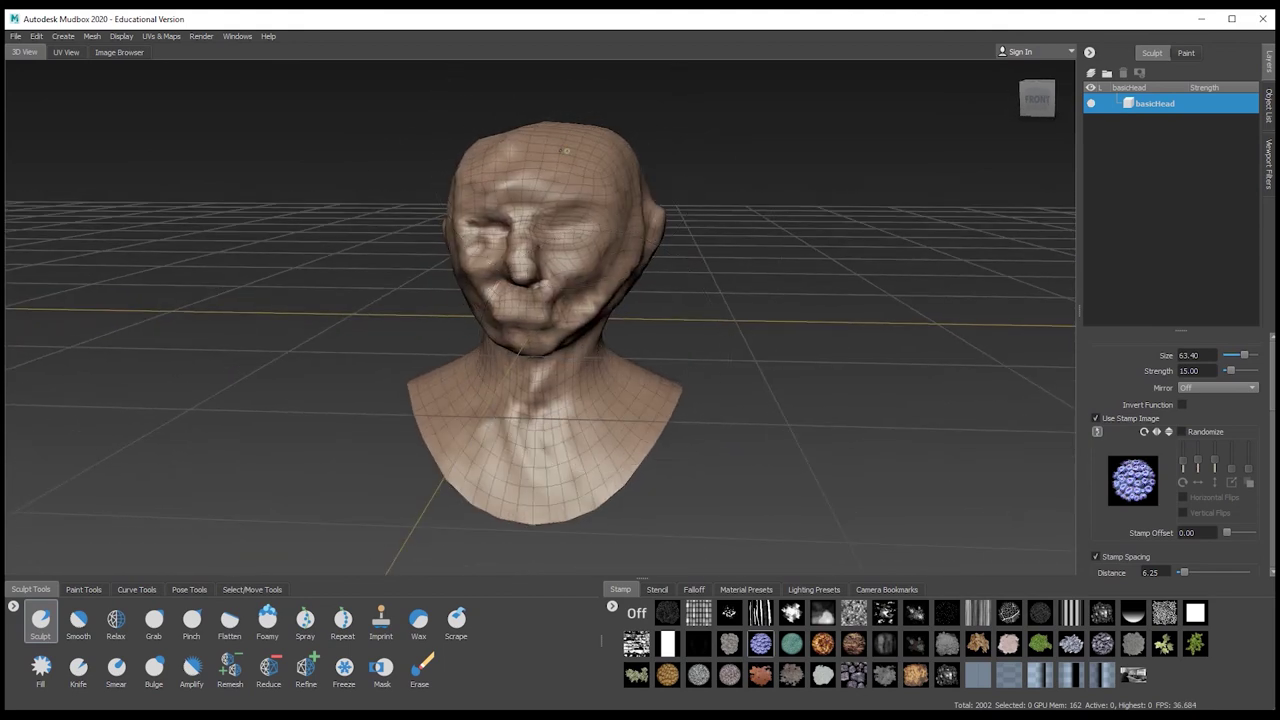
With the Grab brush, pull the ear outward, the nose area upward, the chest downward and both shoulders outward on a tessellated copy of the head
left_click(153, 620)
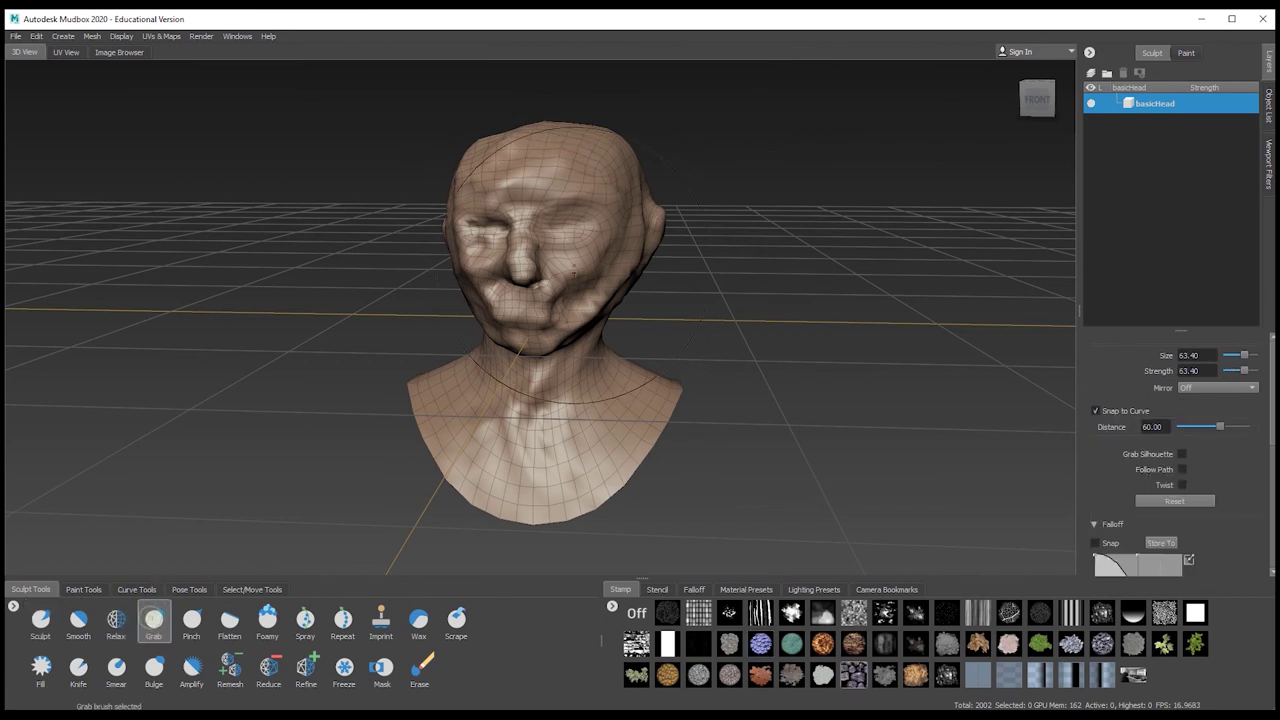
left_click(677, 220)
left_click(660, 413)
left_click_drag(642, 232, 698, 217)
mouse_move(510, 240)
left_mouse_down()
mouse_move(481, 238)
mouse_move(512, 162)
left_mouse_up()
left_click_drag(537, 425, 523, 492)
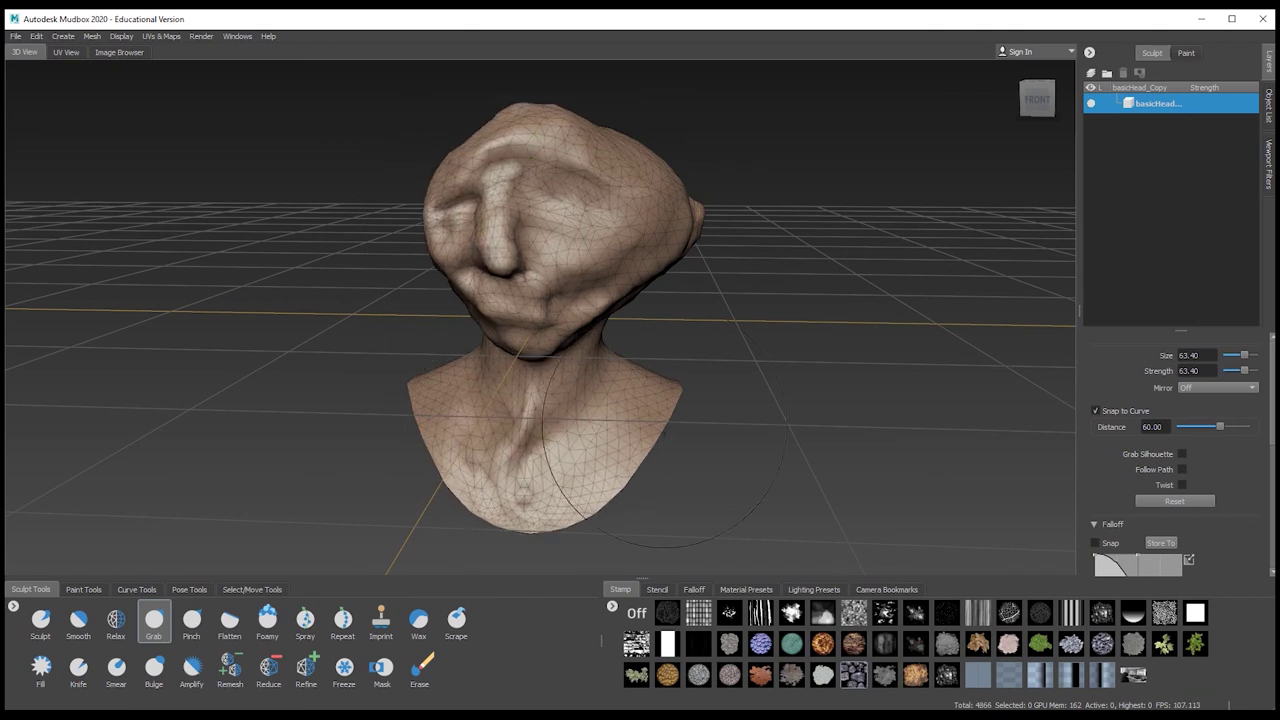
left_click_drag(662, 433, 705, 420)
left_click_drag(410, 390, 352, 389)
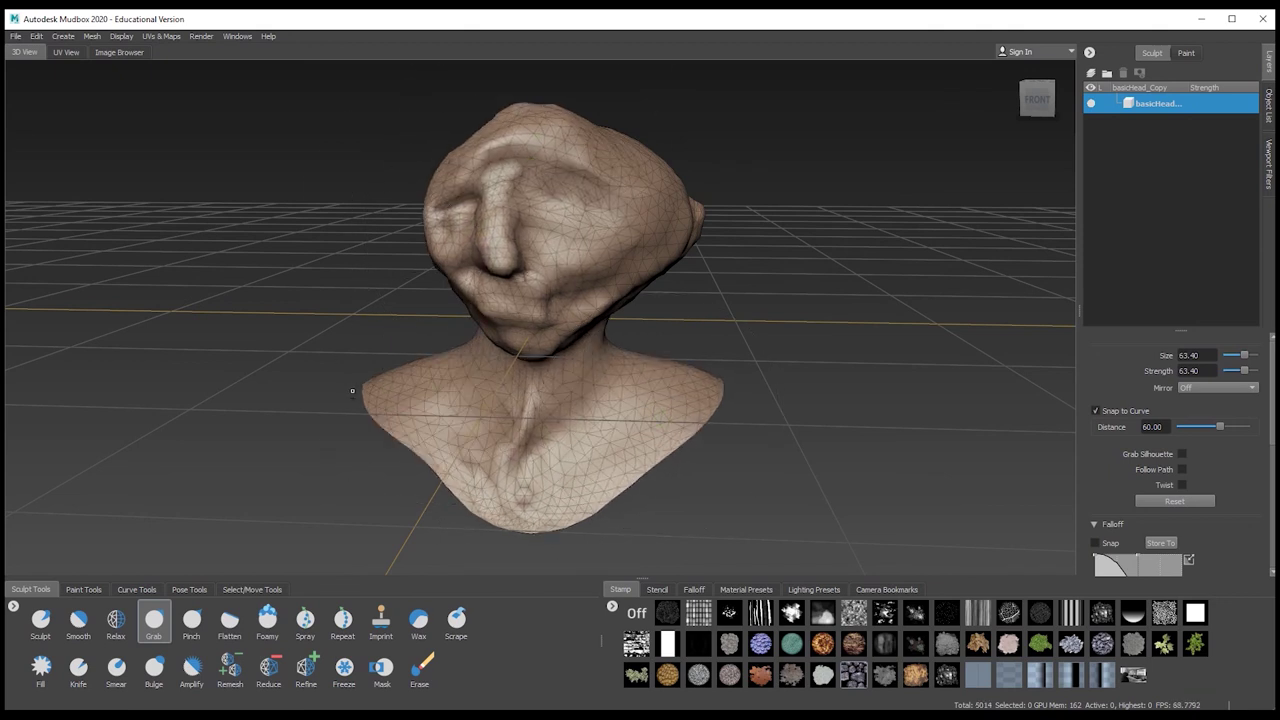